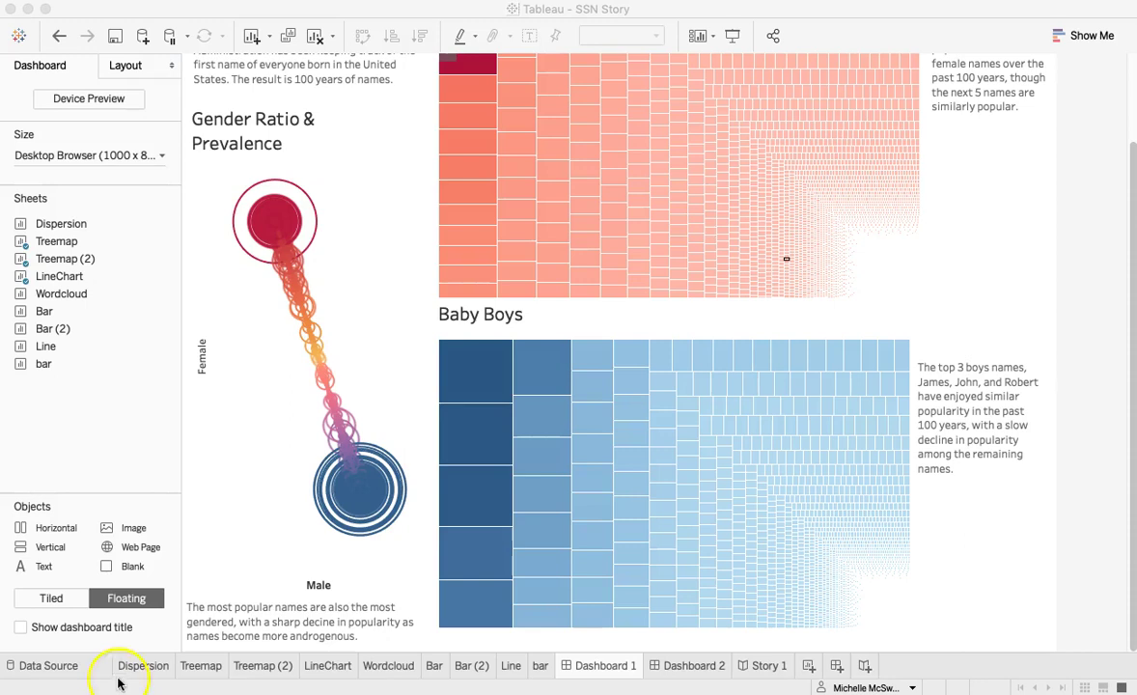
- Scroll Dashboard 1 back to the top, check the Mary circle, then move to Dashboard 2
left_click(836, 666)
left_click(53, 598)
left_click(135, 597)
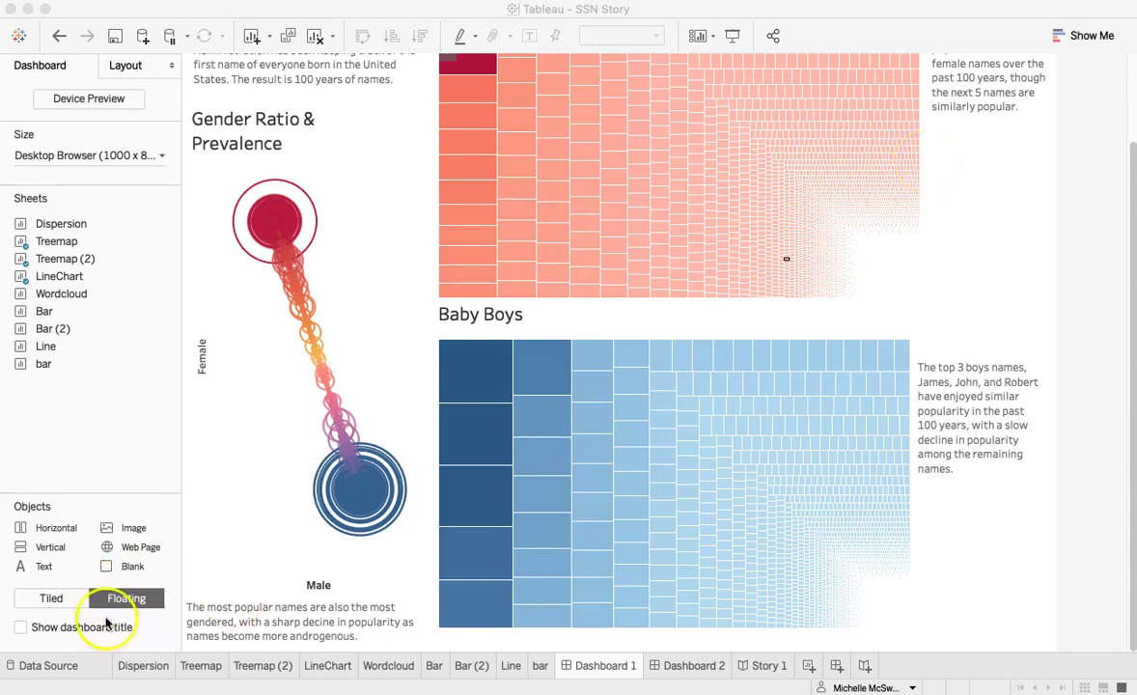
left_click(1097, 431)
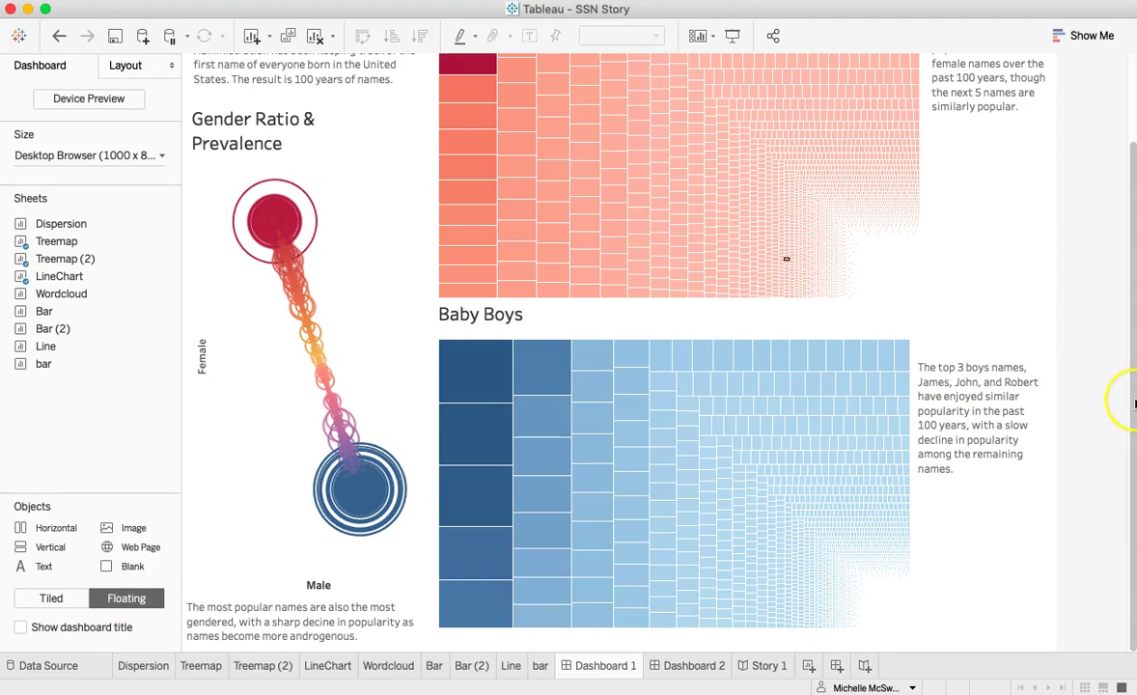
scroll(1127, 401, "up", 5)
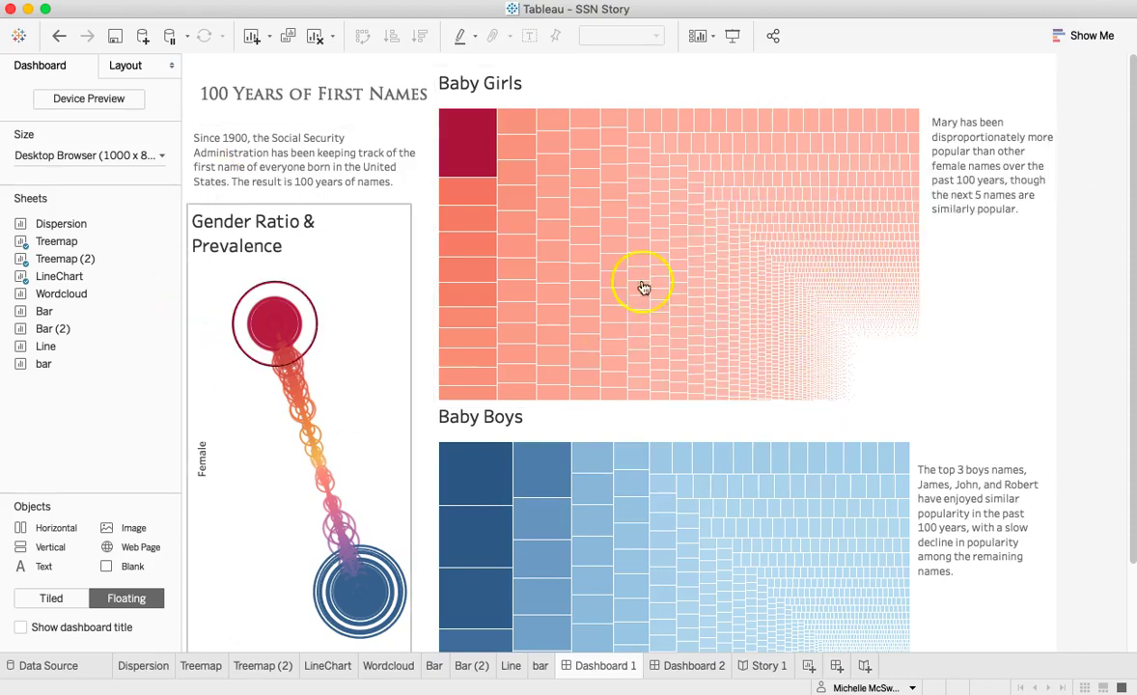
mouse_move(309, 300)
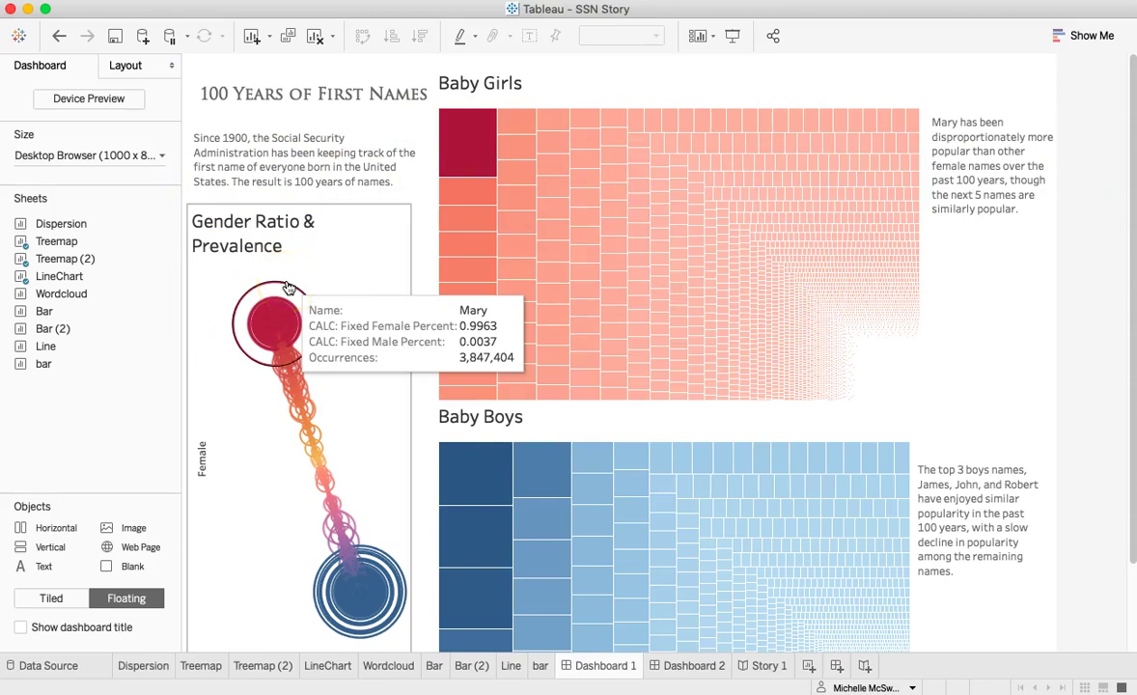
left_click(693, 674)
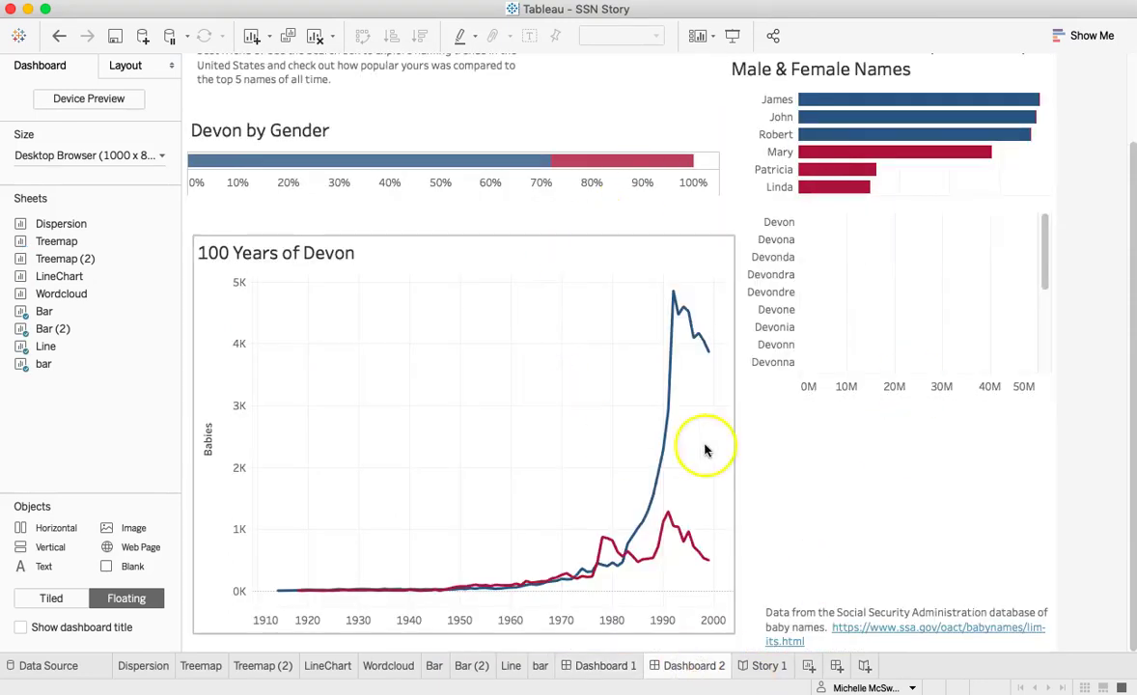
- Look over the Devon dashboard, then go back to the Dashboard 1 treemaps
left_click(691, 97)
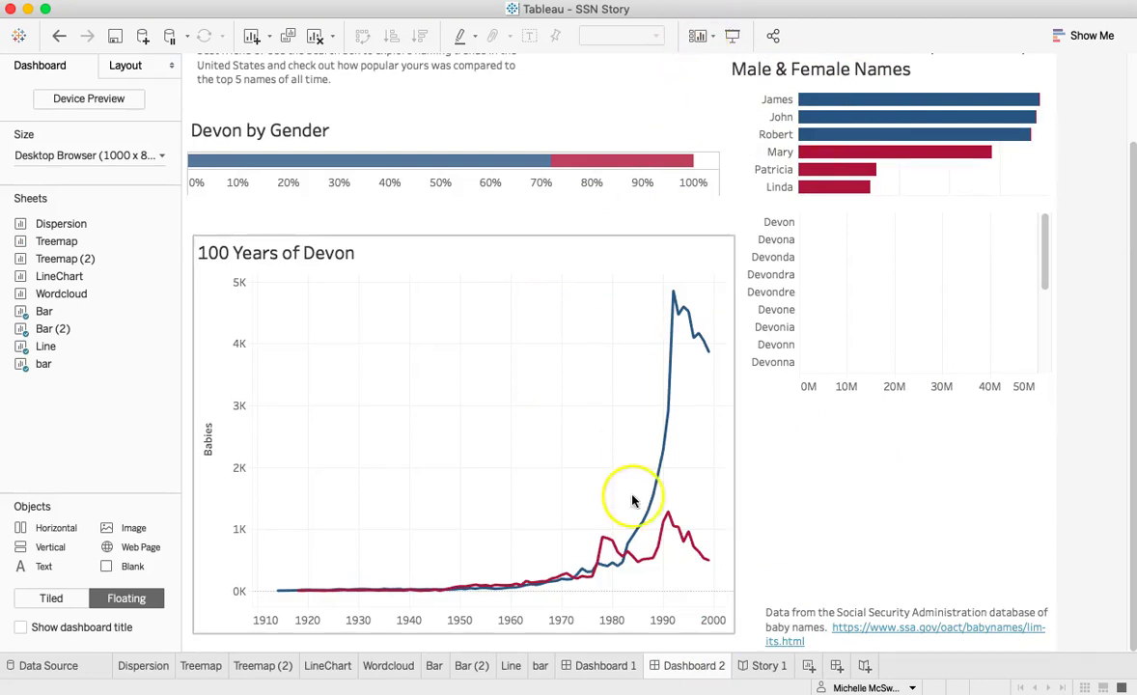
left_click(602, 666)
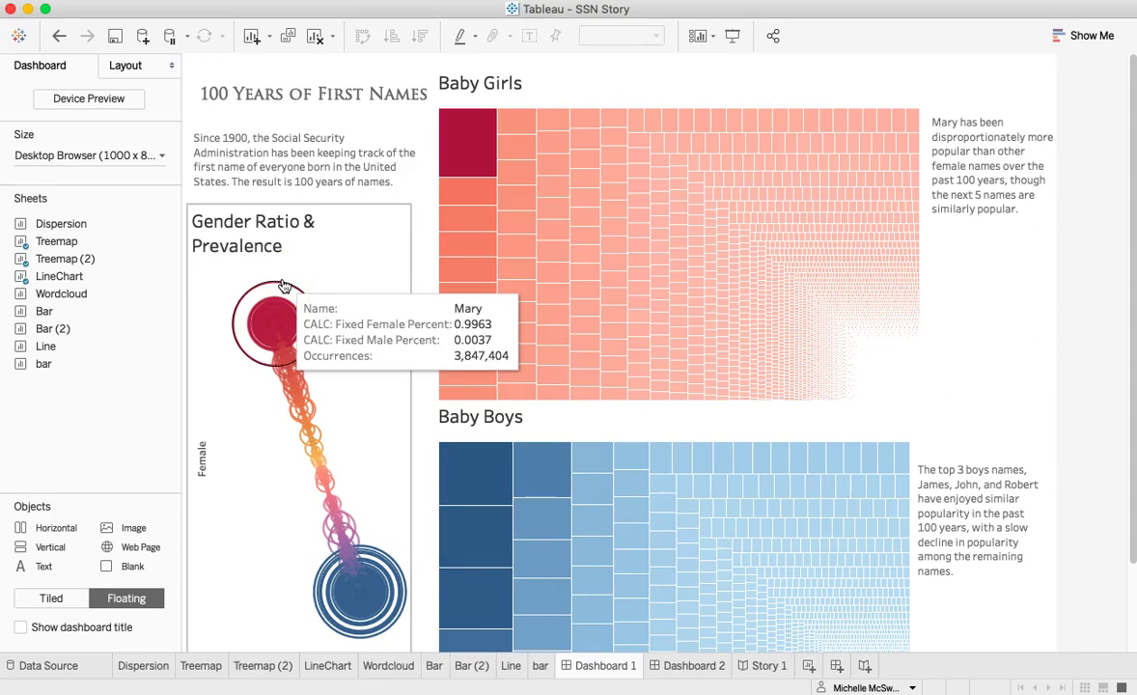
left_click(1000, 141)
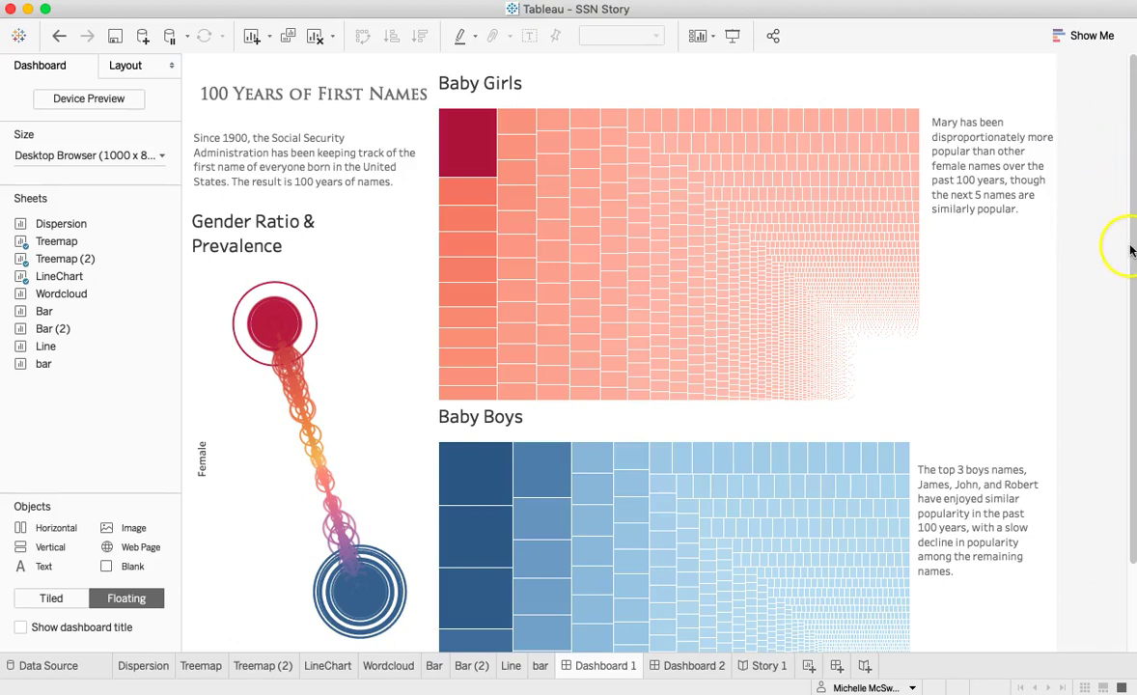
scroll(1125, 315, "down", 3)
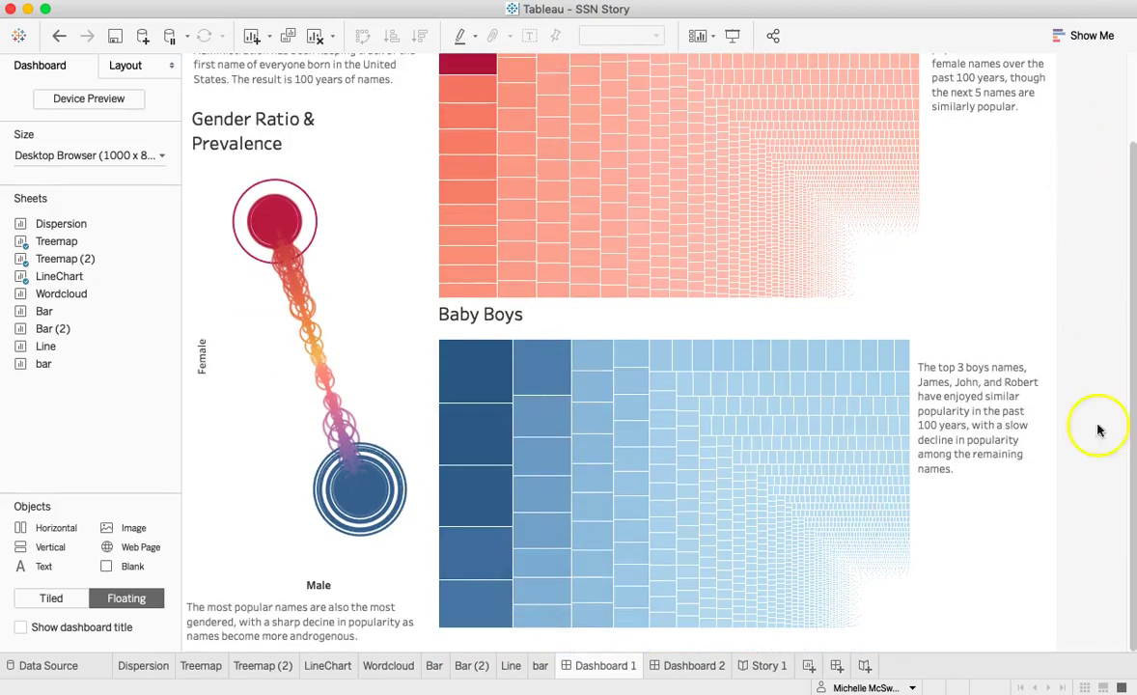
mouse_move(471, 350)
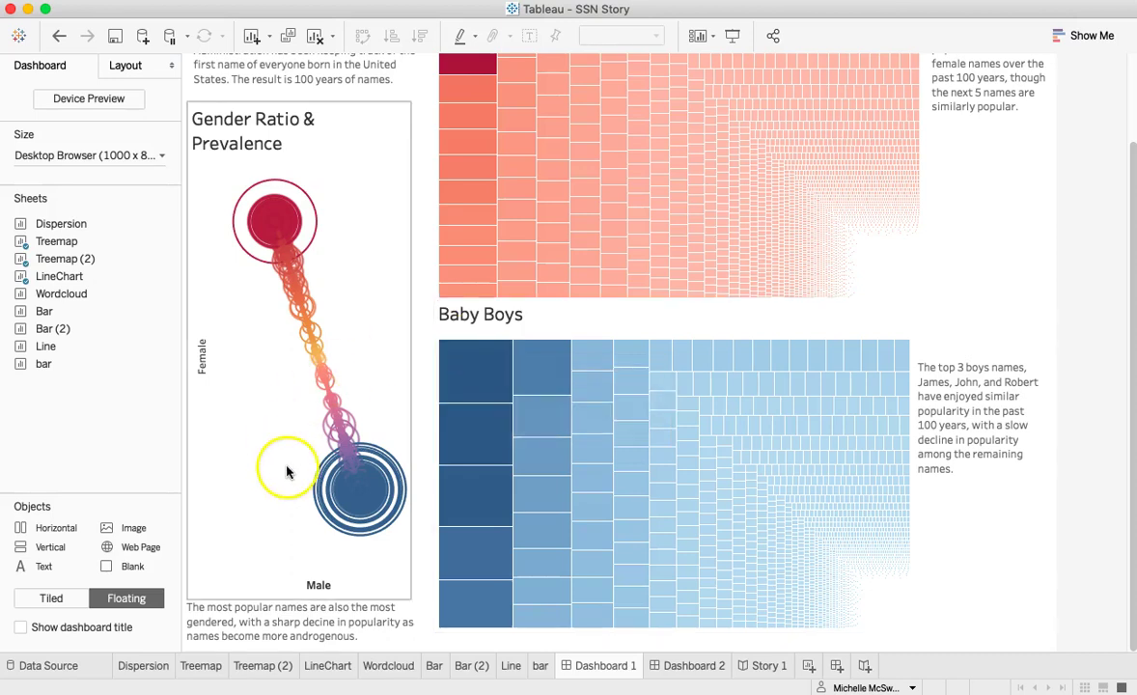
mouse_move(368, 493)
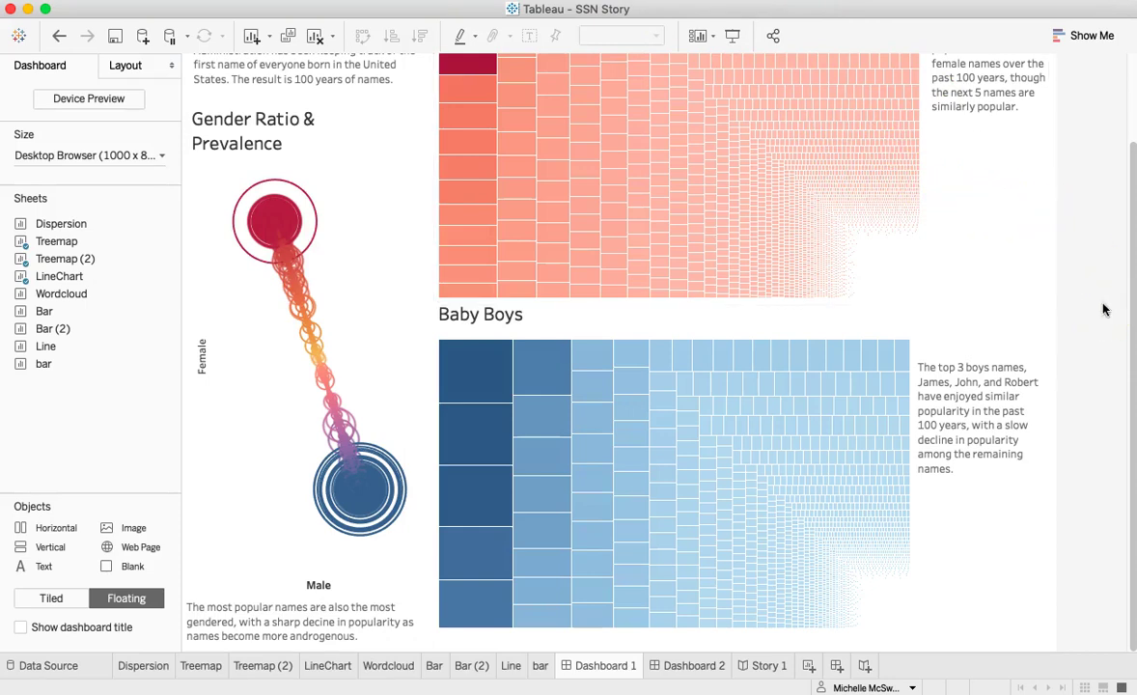
left_click_drag(1105, 309, 180, 312)
mouse_move(346, 312)
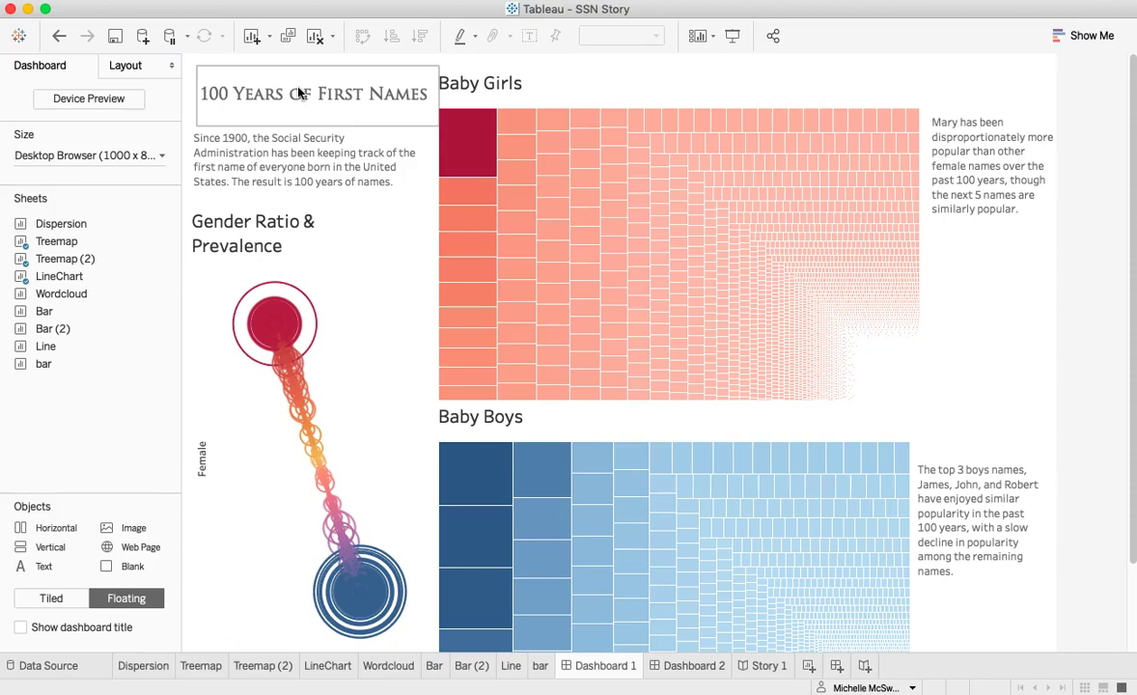
left_click(324, 77)
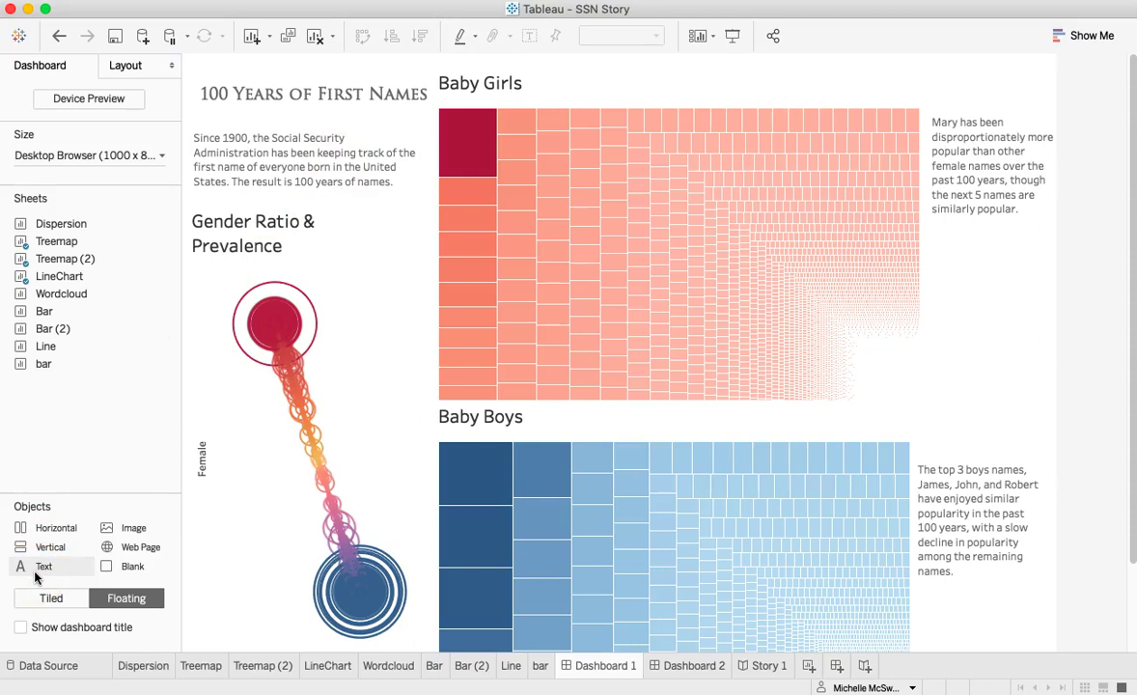
left_click_drag(36, 576, 306, 101)
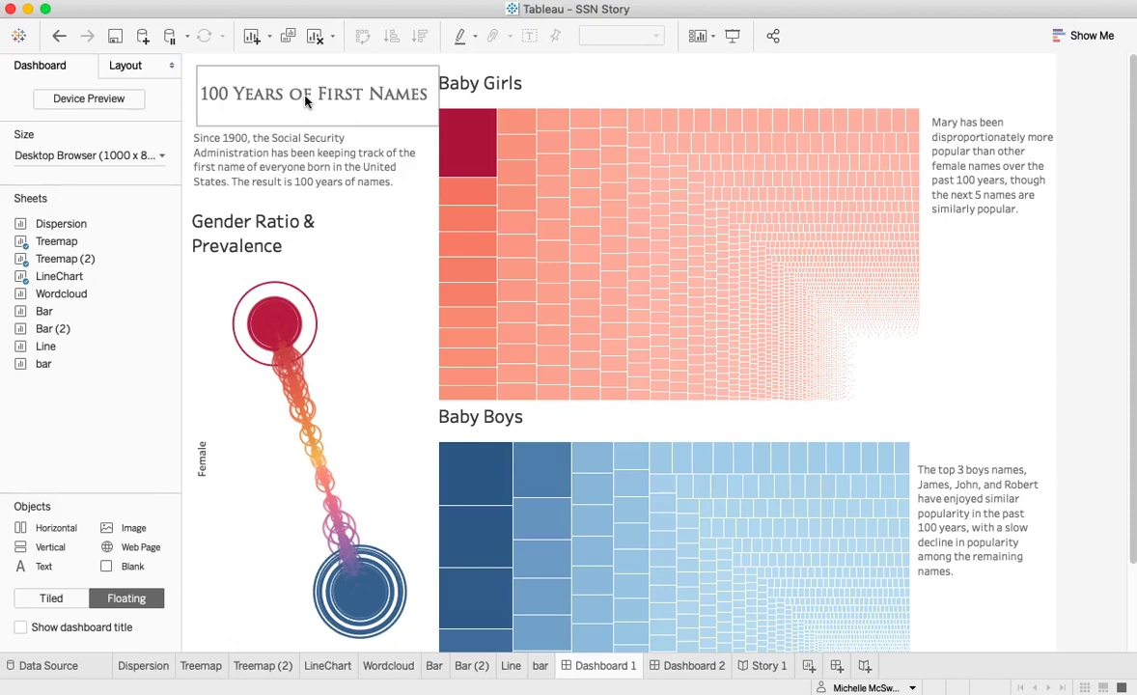
left_click(254, 136)
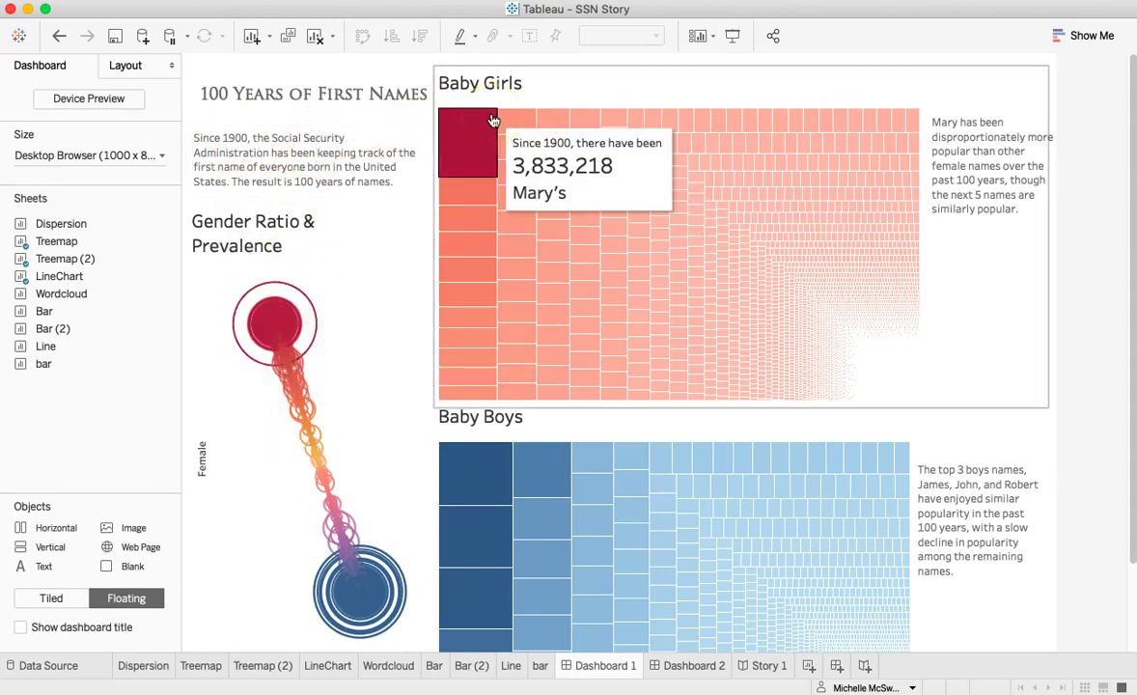
left_click(444, 122)
left_click(279, 320)
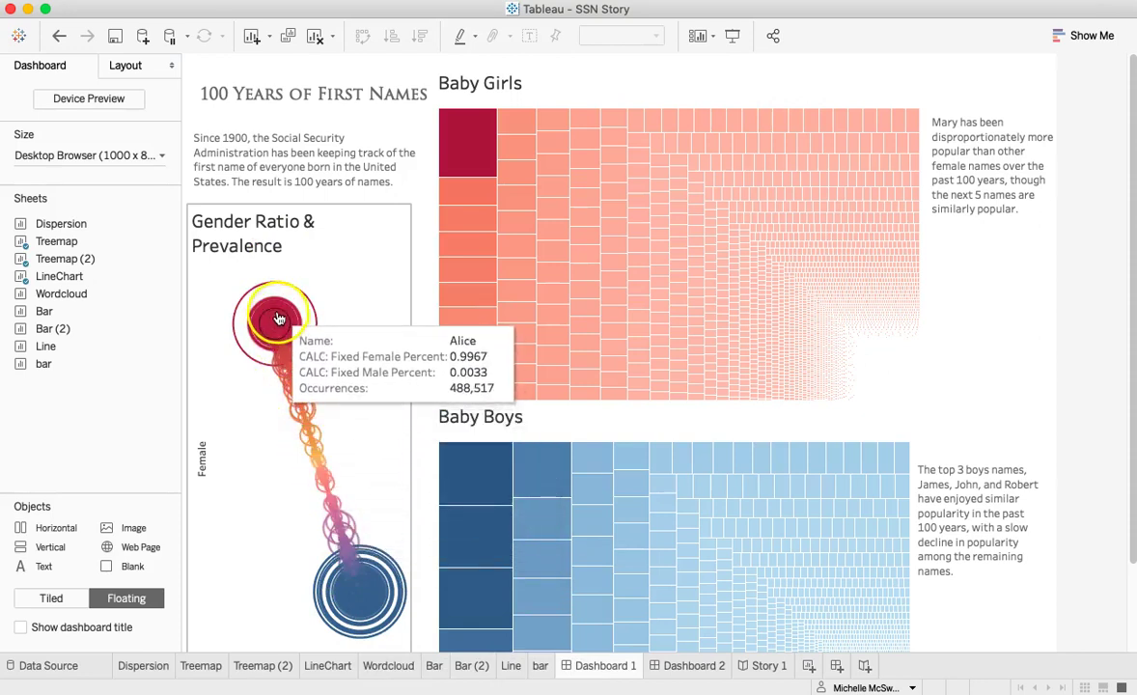
left_click(360, 270)
left_click(550, 206)
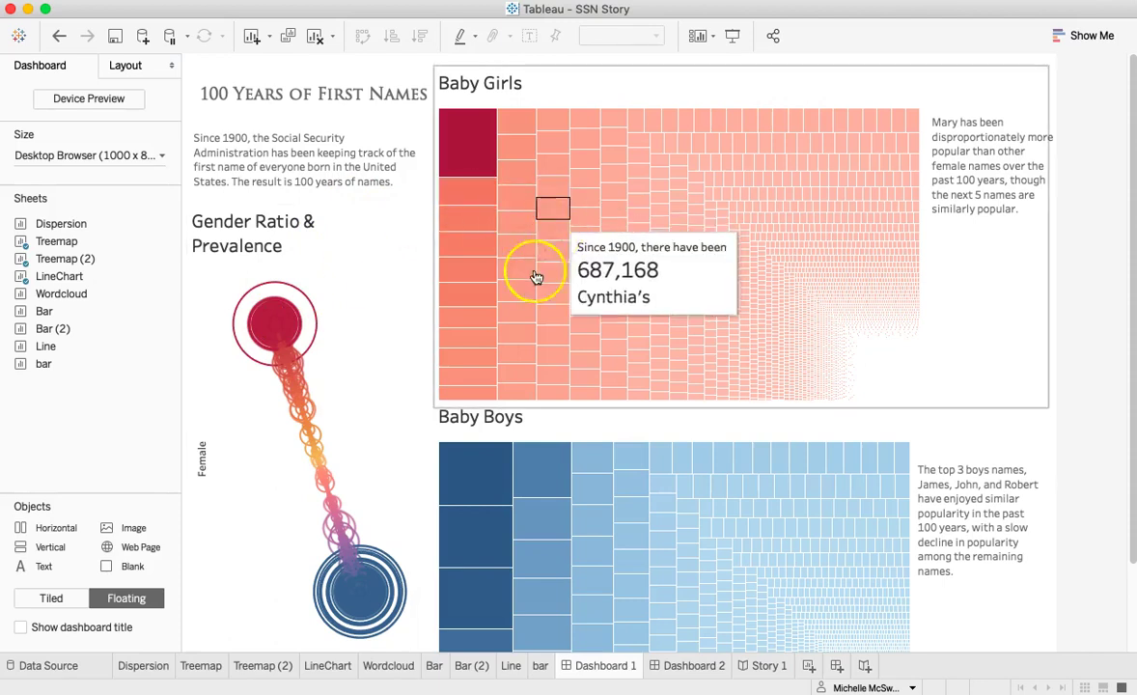
left_click(518, 474)
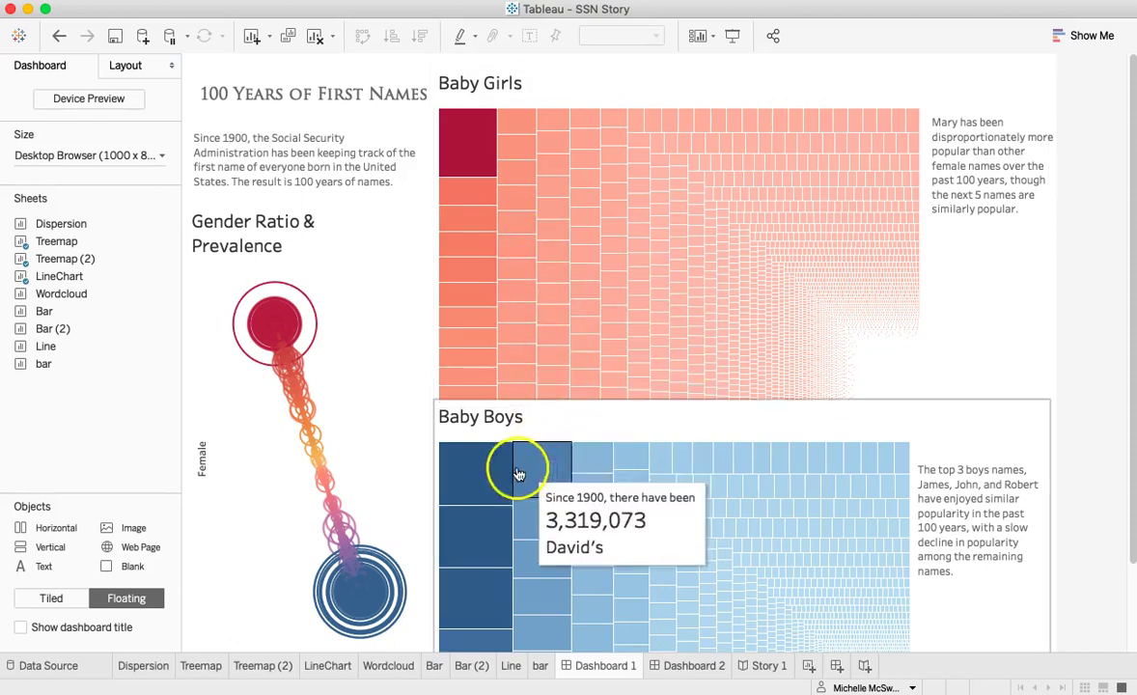
left_click(271, 322)
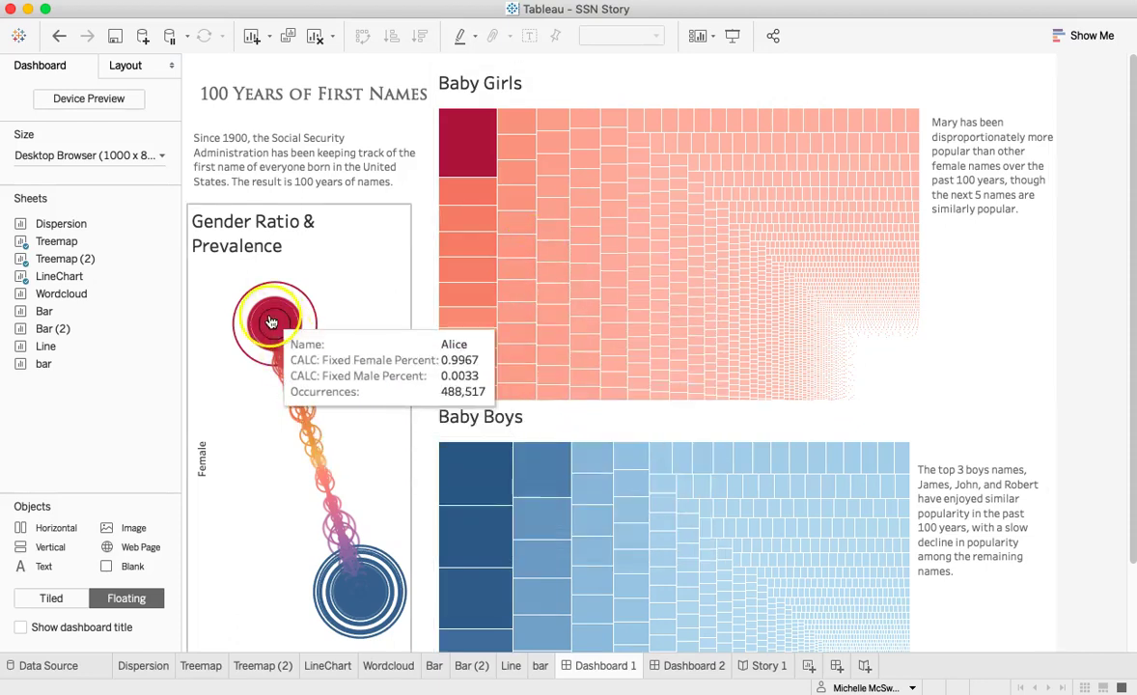
left_click(259, 419)
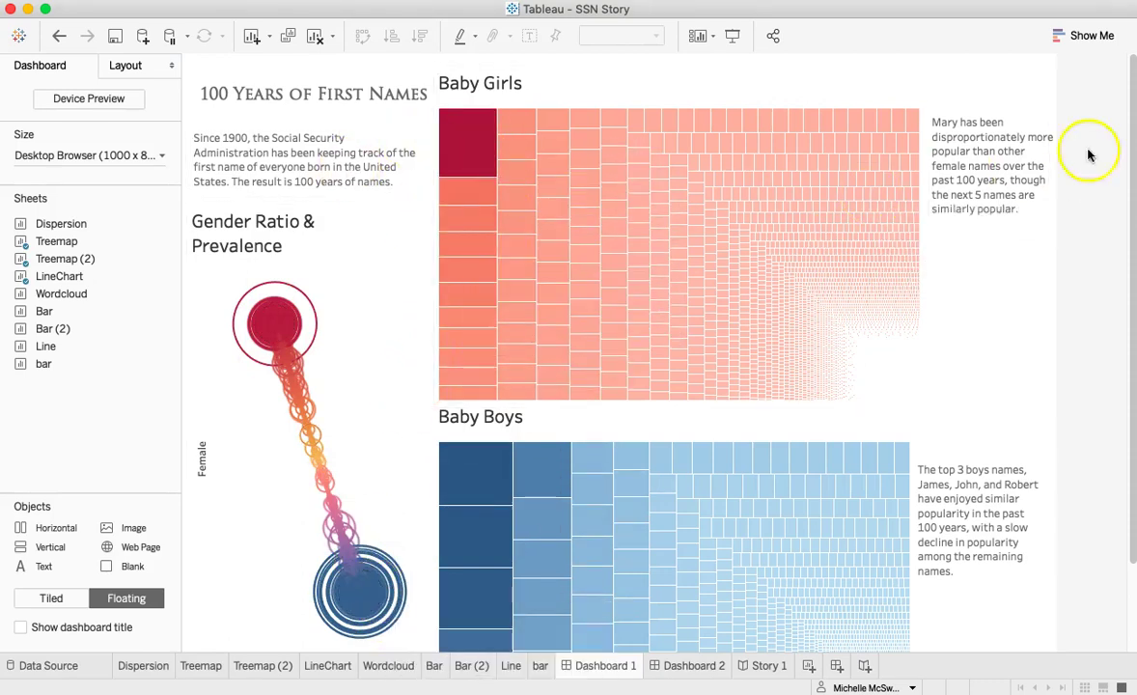
scroll(1120, 241, "down", 3)
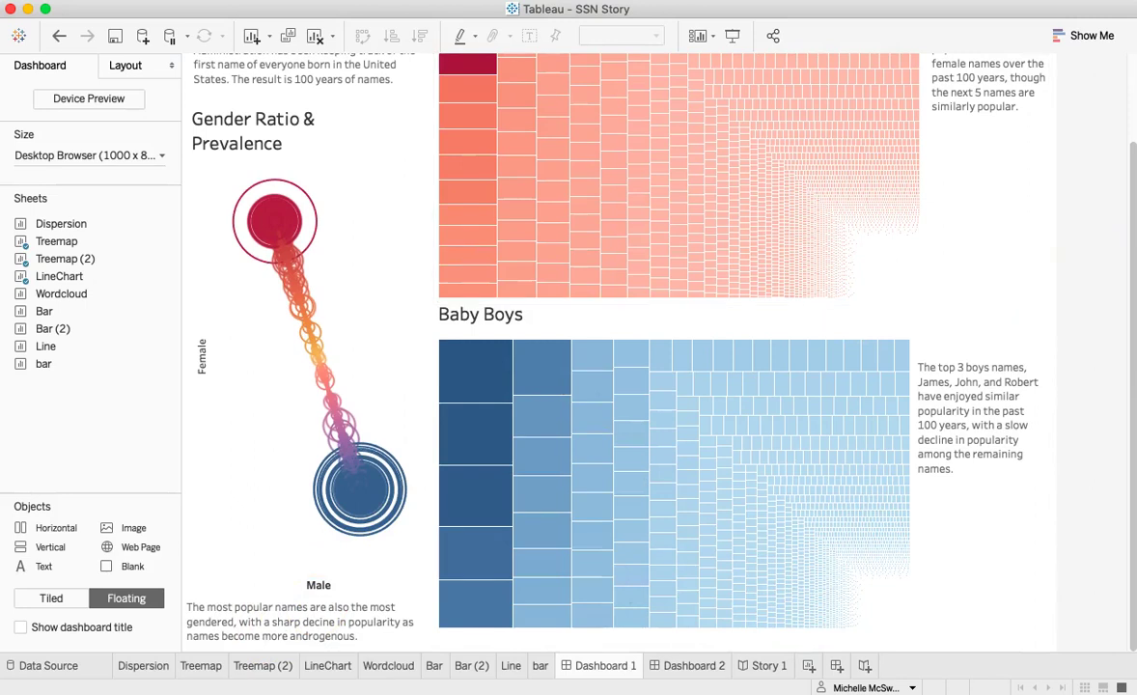
left_click(1129, 321)
left_click_drag(1130, 321, 1129, 233)
left_click(975, 143)
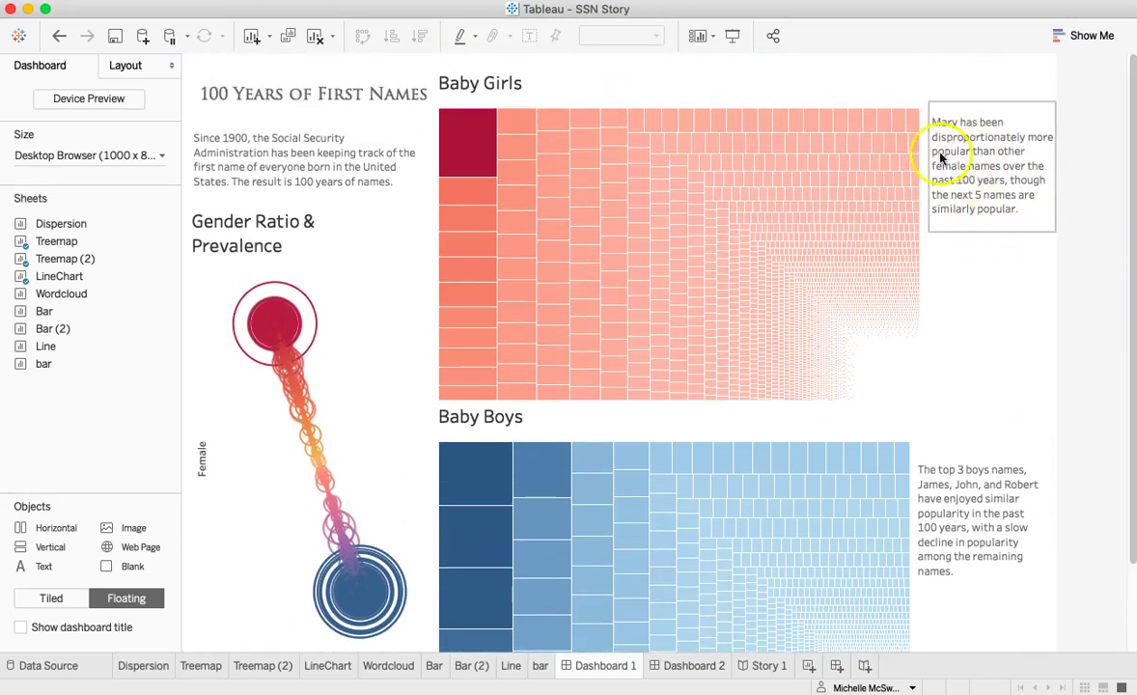
left_click(528, 140)
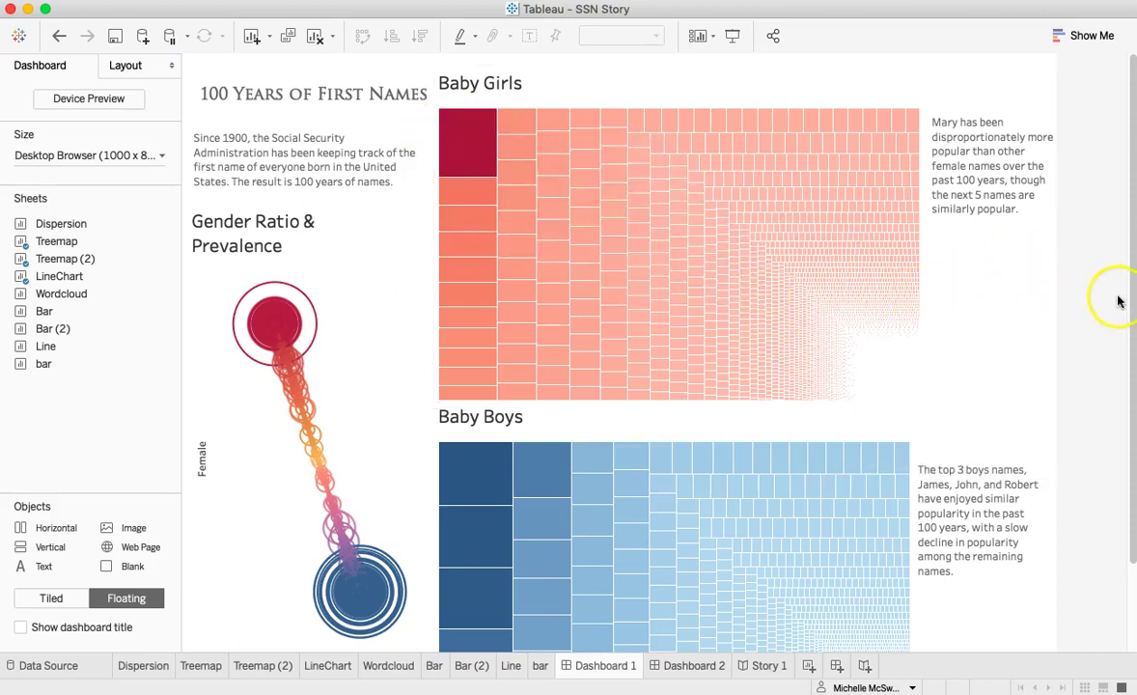
scroll(1130, 305, "down", 3)
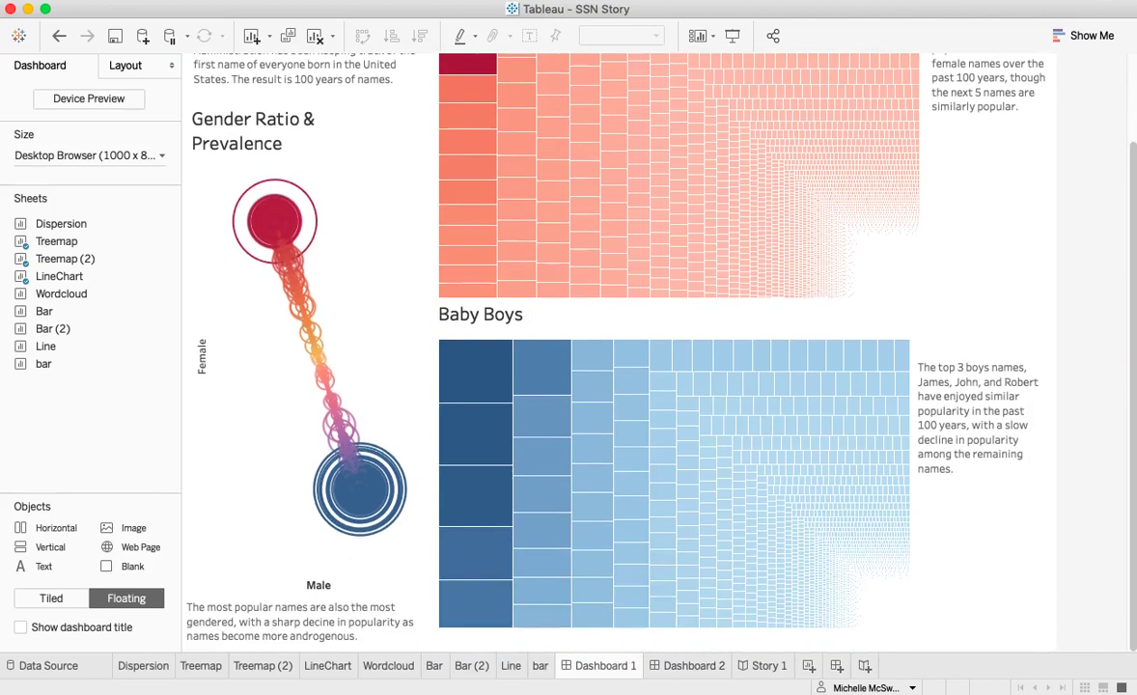
left_click(471, 370)
left_click(471, 415)
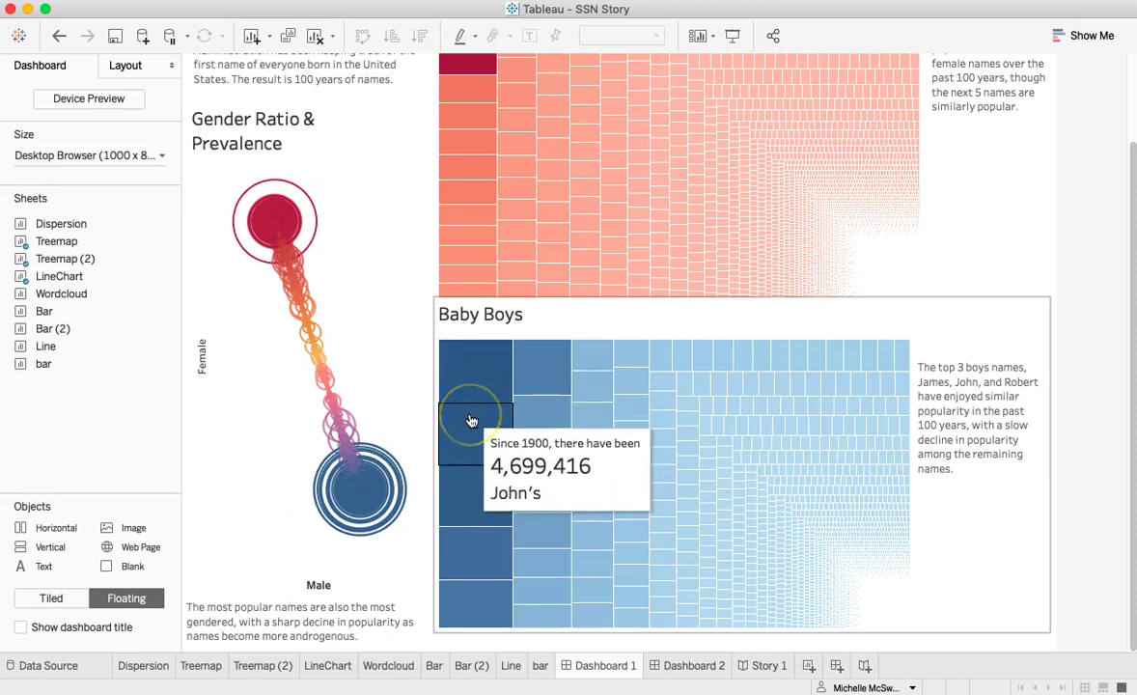
left_click(467, 524)
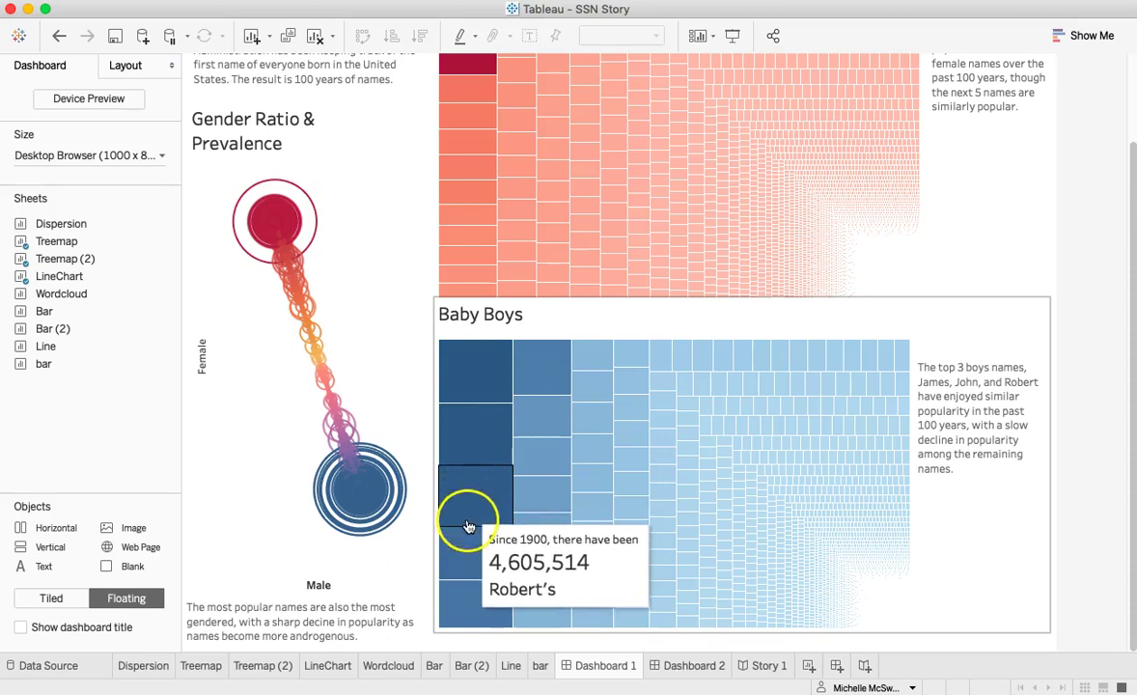
left_click(465, 543)
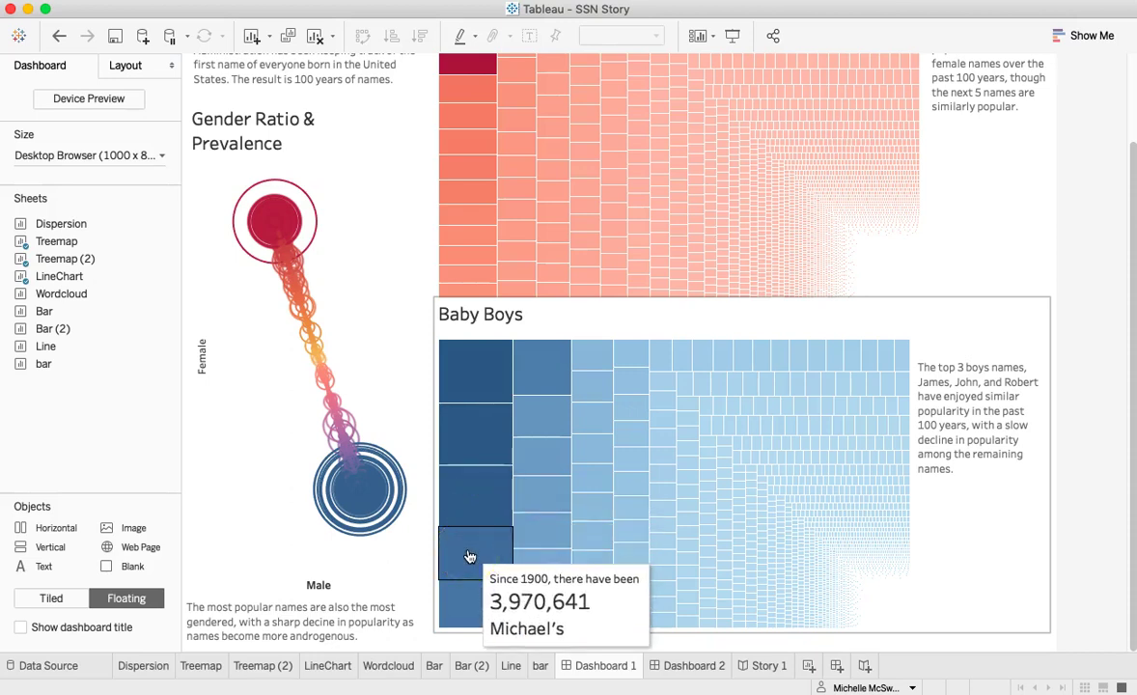
left_click(463, 514)
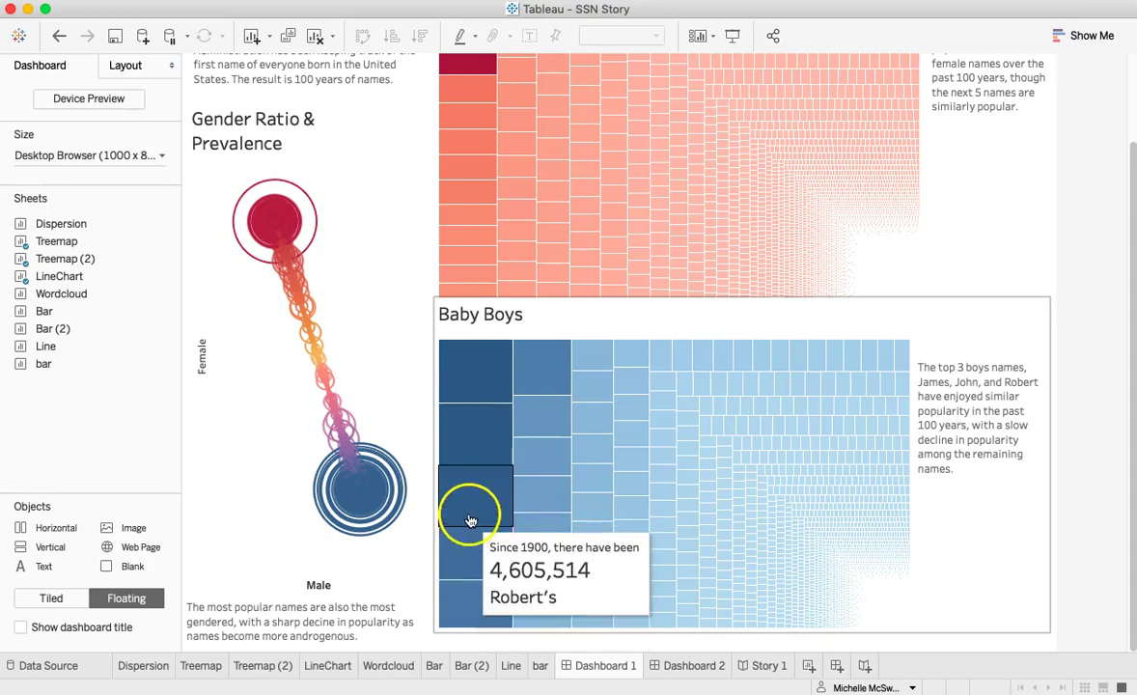
left_click(460, 385)
left_click(475, 429)
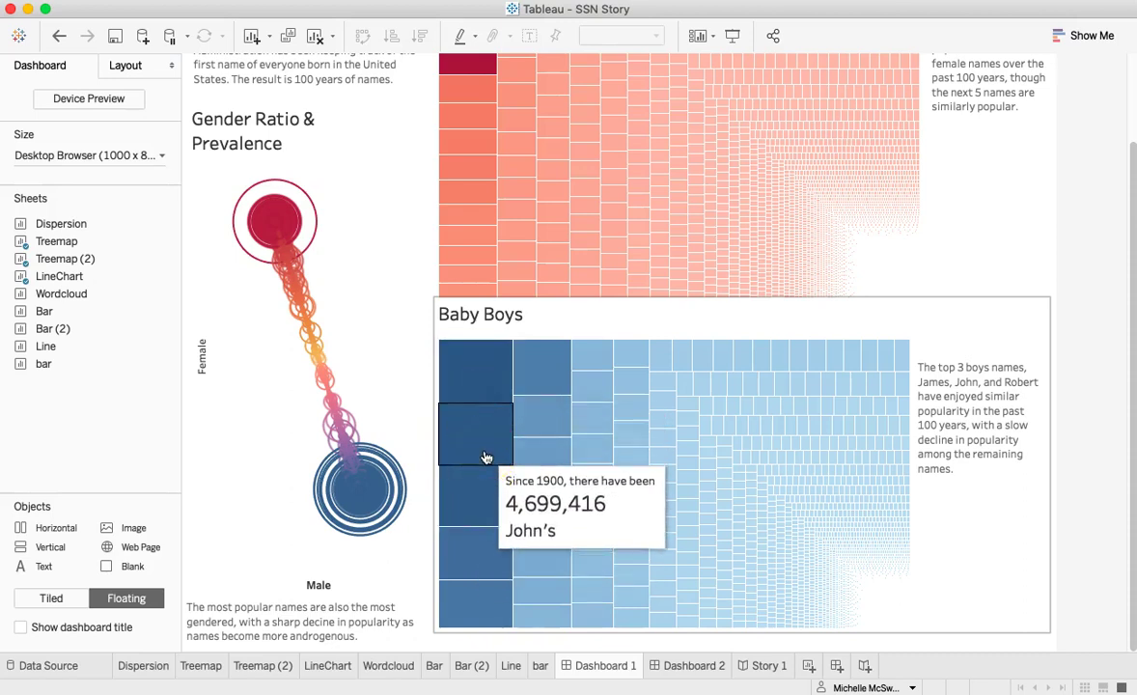
left_click(564, 442)
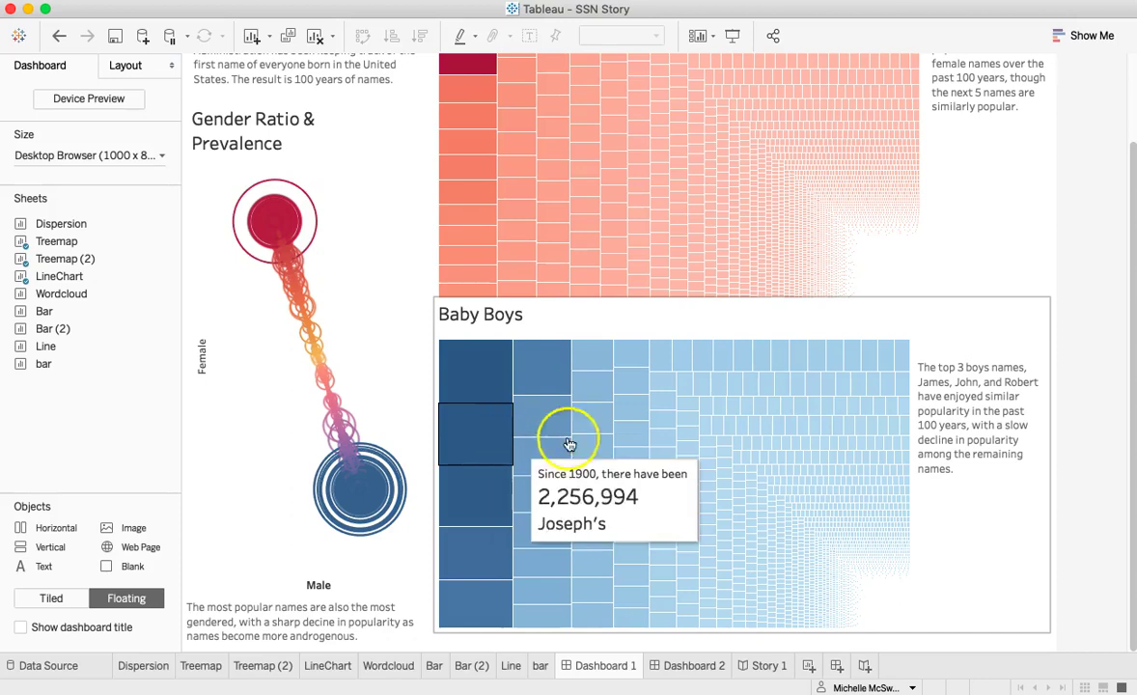
left_click(426, 312)
left_click(528, 347)
left_click(526, 318)
left_click(951, 407)
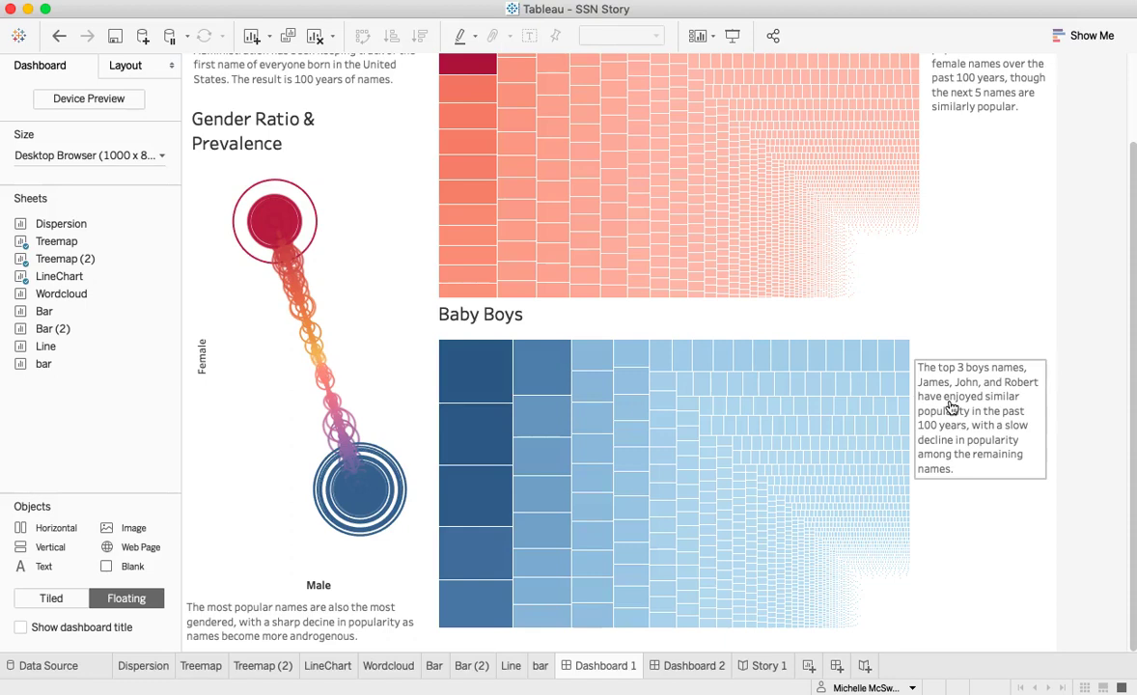
left_click(772, 666)
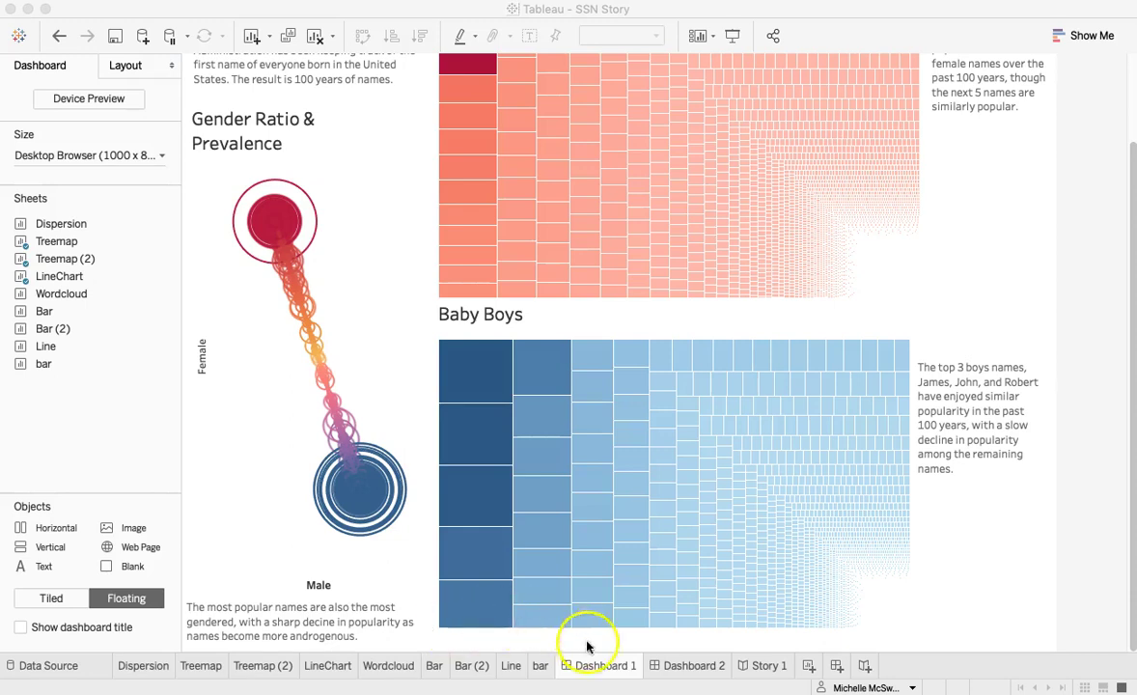
- Open Dashboard 2 and show the Devon row's value in the variations chart
left_click(675, 666)
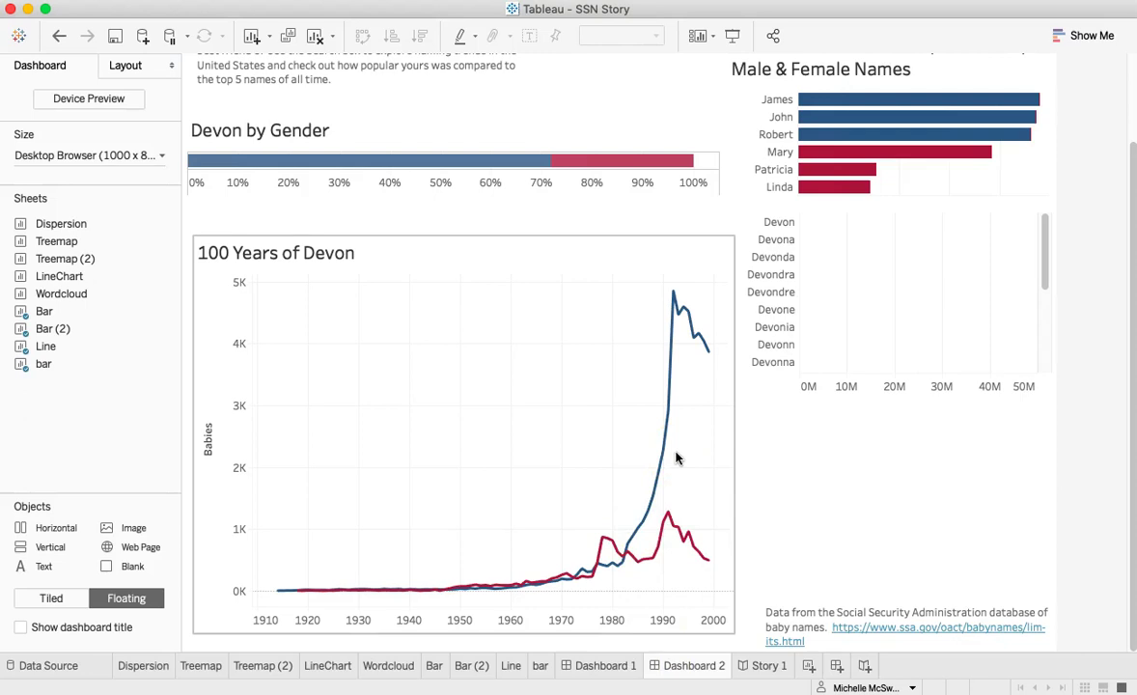
scroll(846, 462, "up", 3)
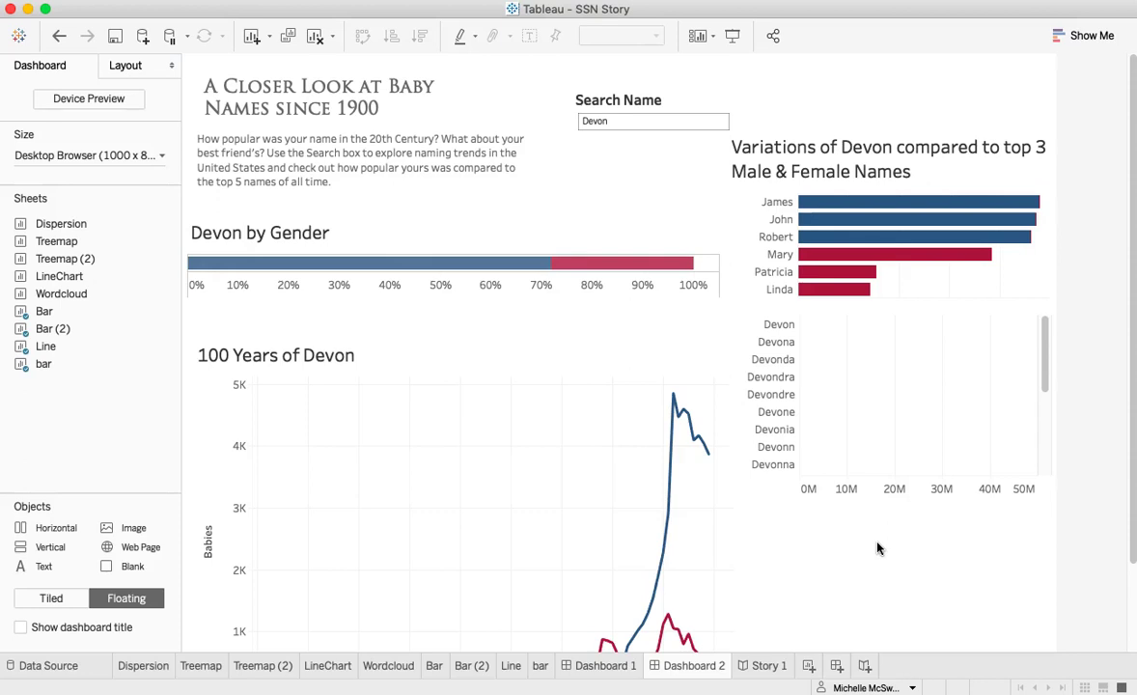
mouse_move(858, 241)
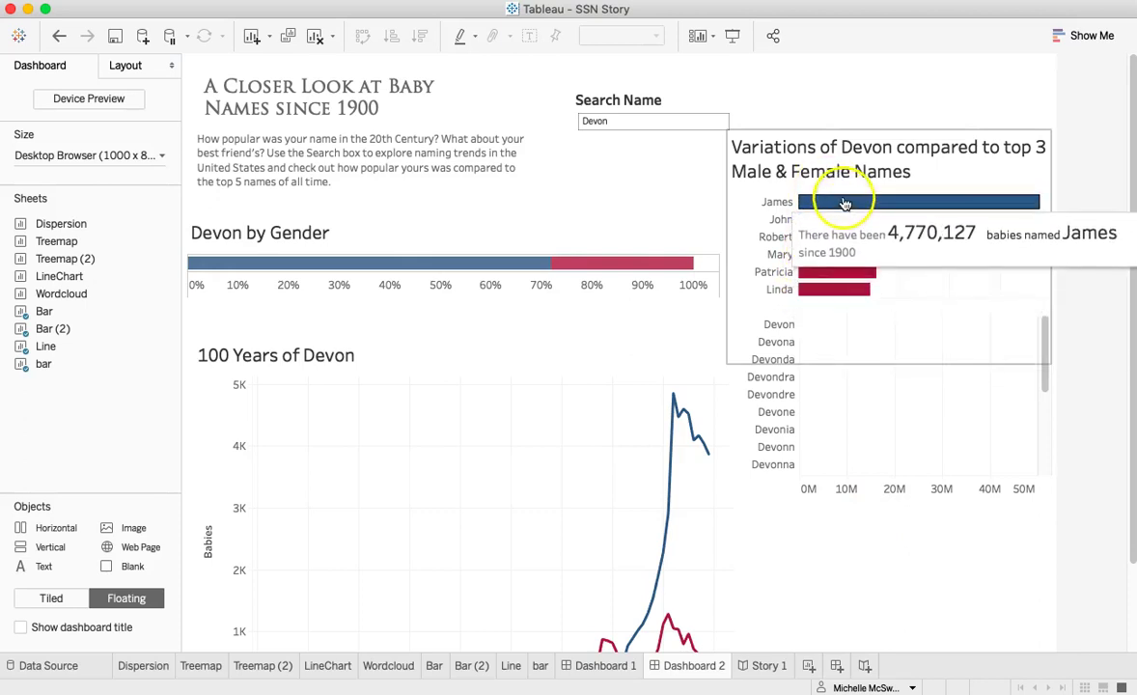
left_click(809, 330)
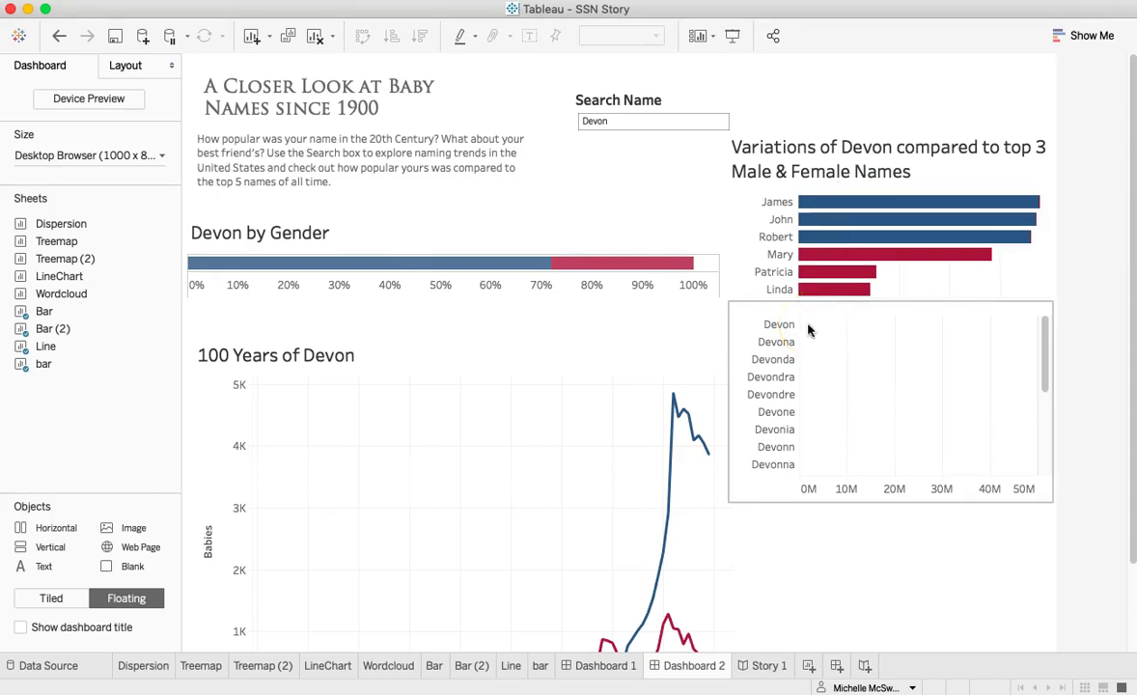
- Select the title and intro paragraph text objects on Dashboard 2
left_click(391, 142)
left_click(353, 105)
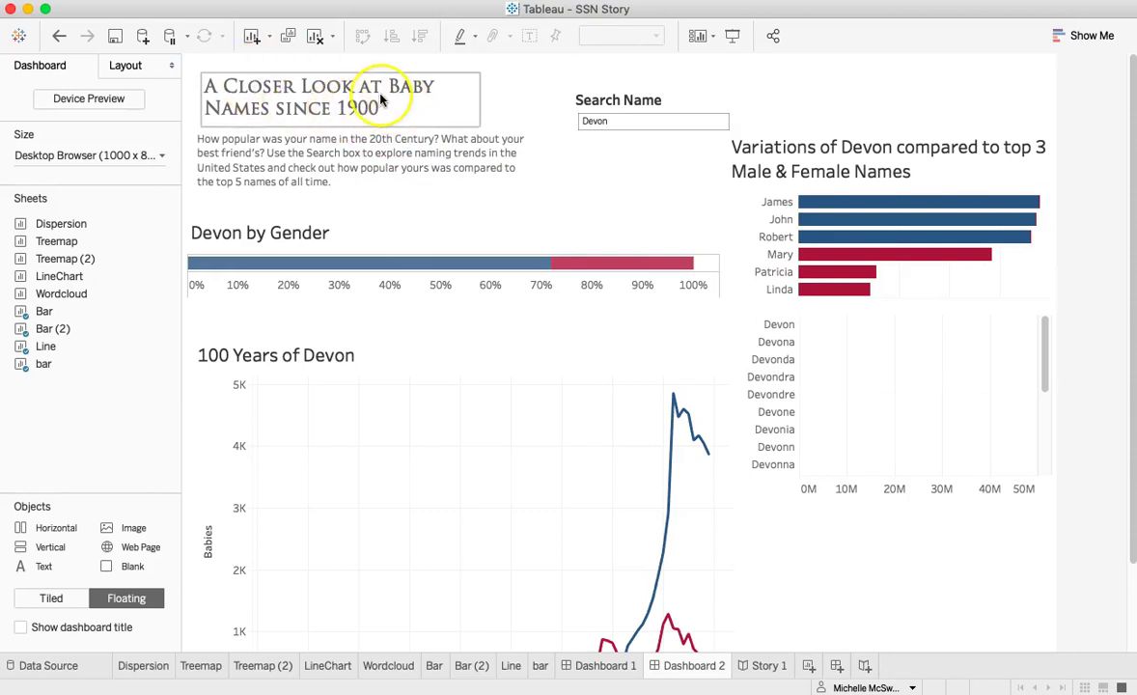
left_click(419, 144)
left_click(320, 113)
left_click(348, 157)
left_click(459, 171)
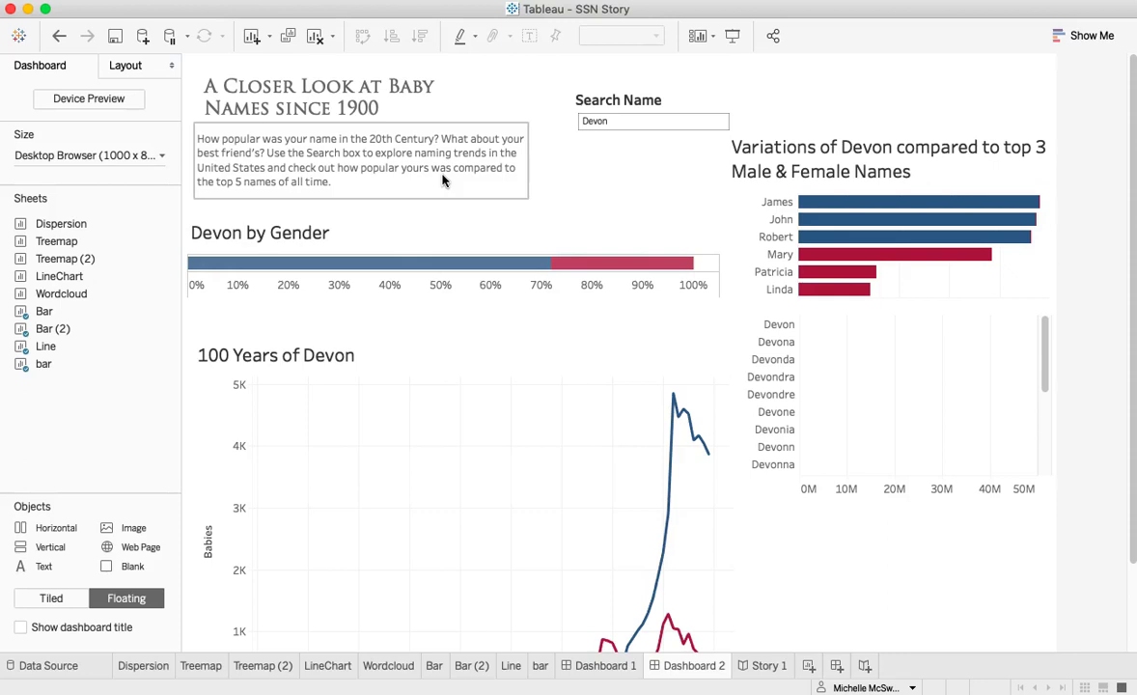
- Inspect the Search Name control's title and options, then select Devon in its field
left_click(579, 121)
left_click(619, 99)
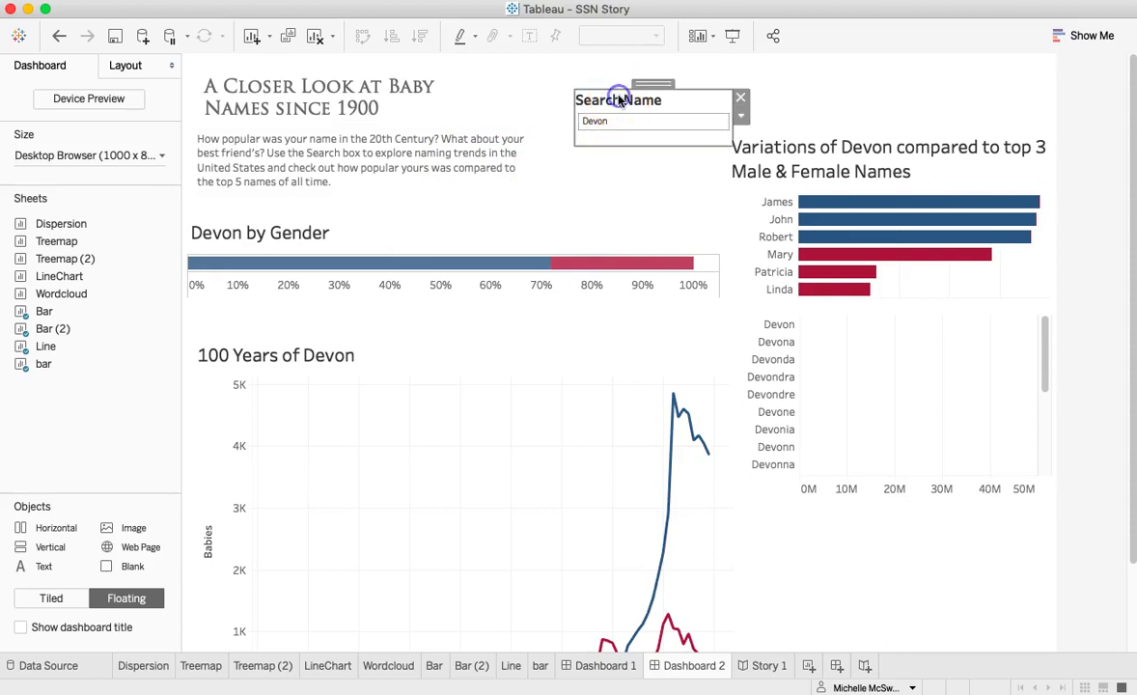
double_click(637, 100)
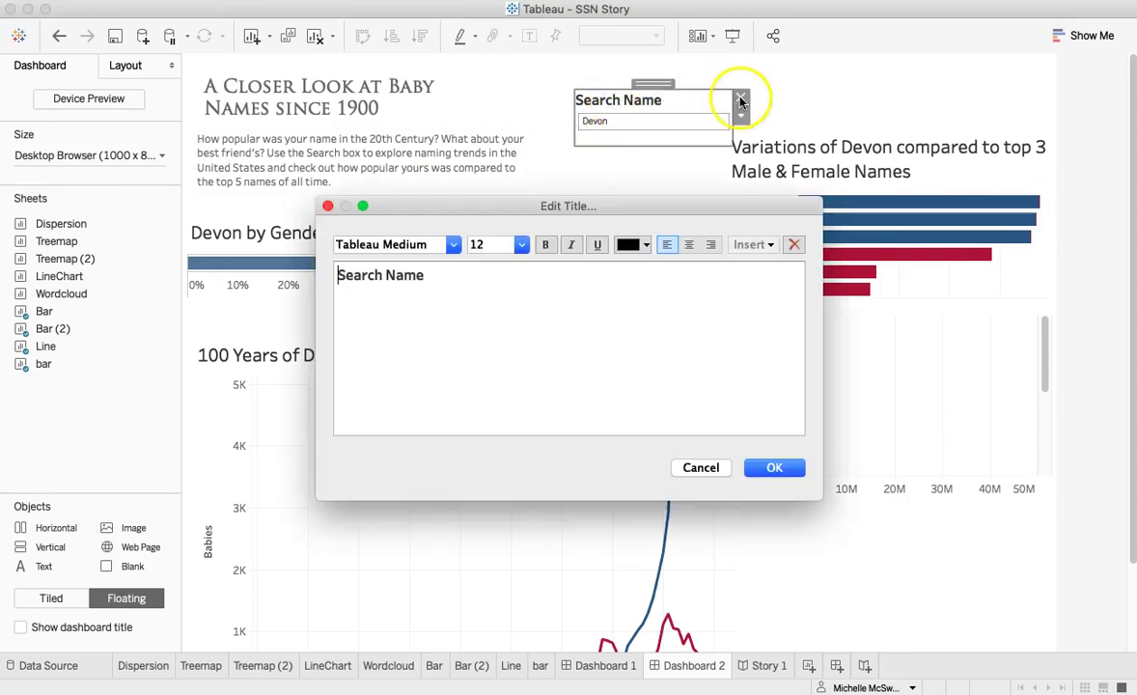
left_click(702, 467)
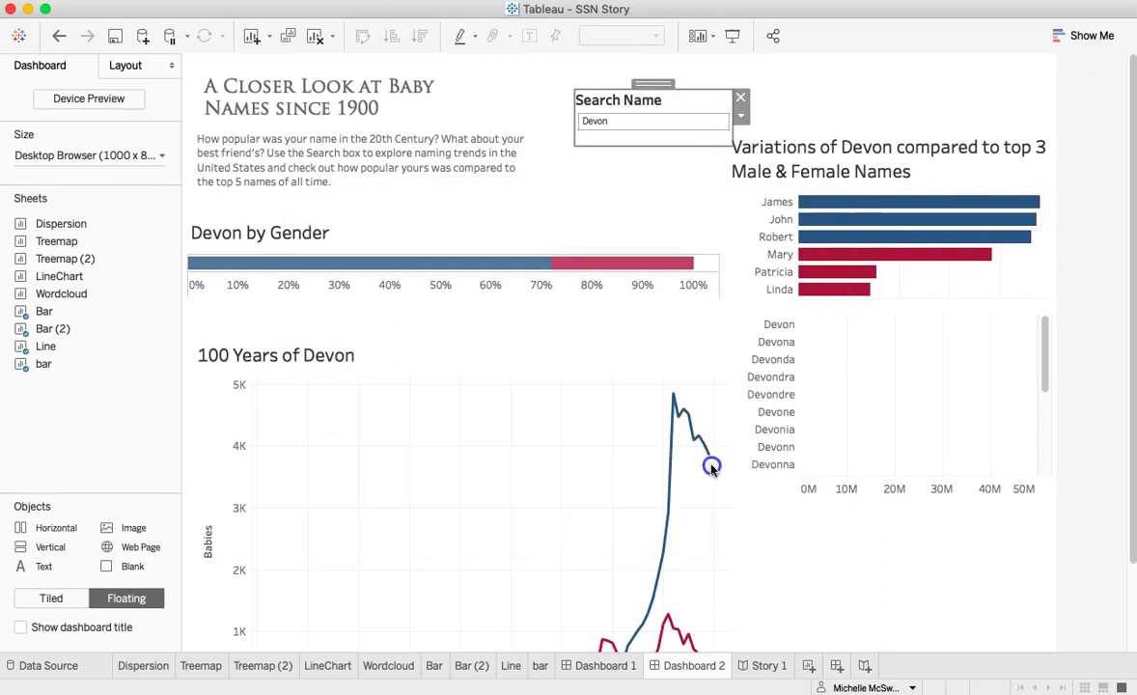
left_click(740, 117)
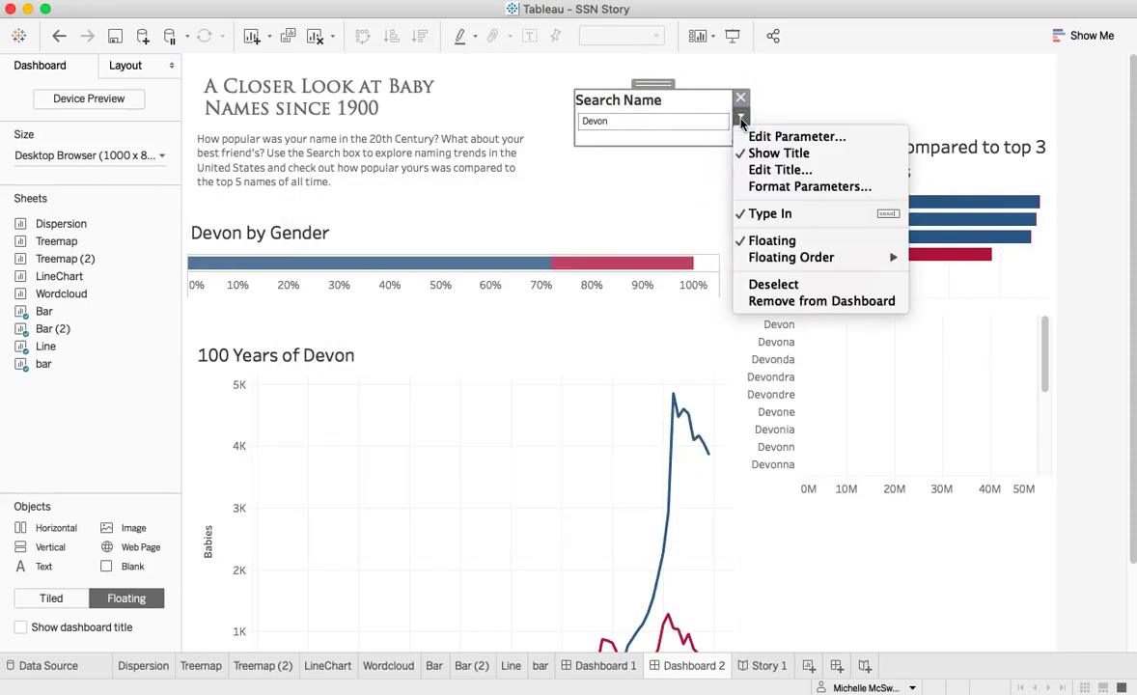
left_click(740, 117)
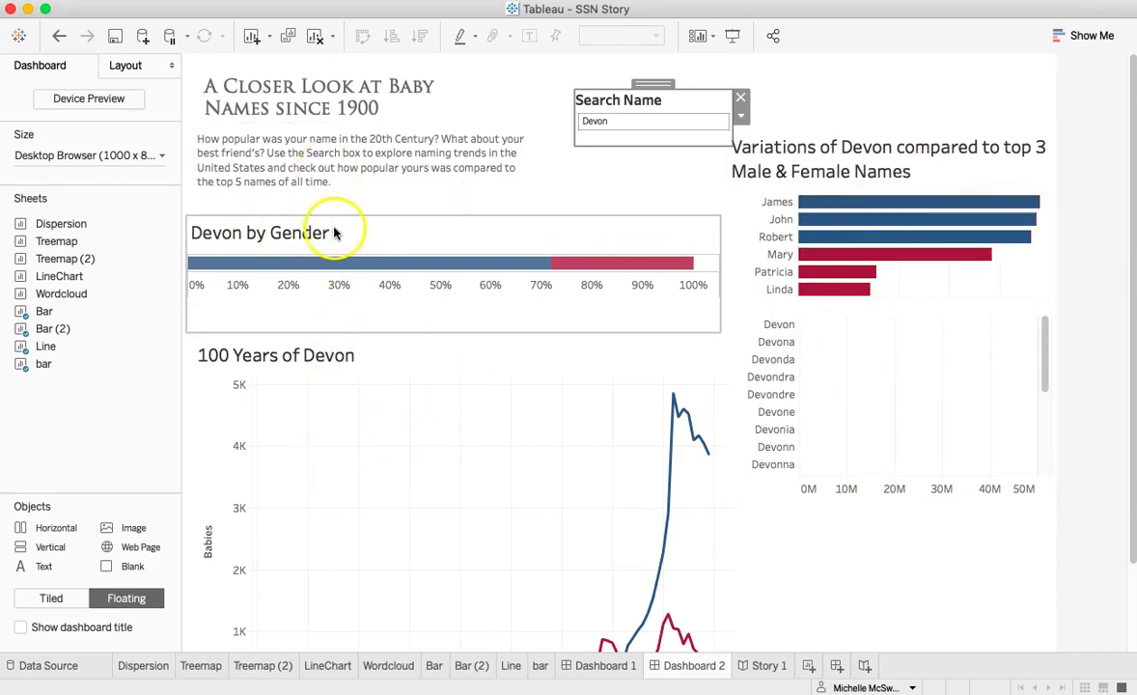
double_click(612, 122)
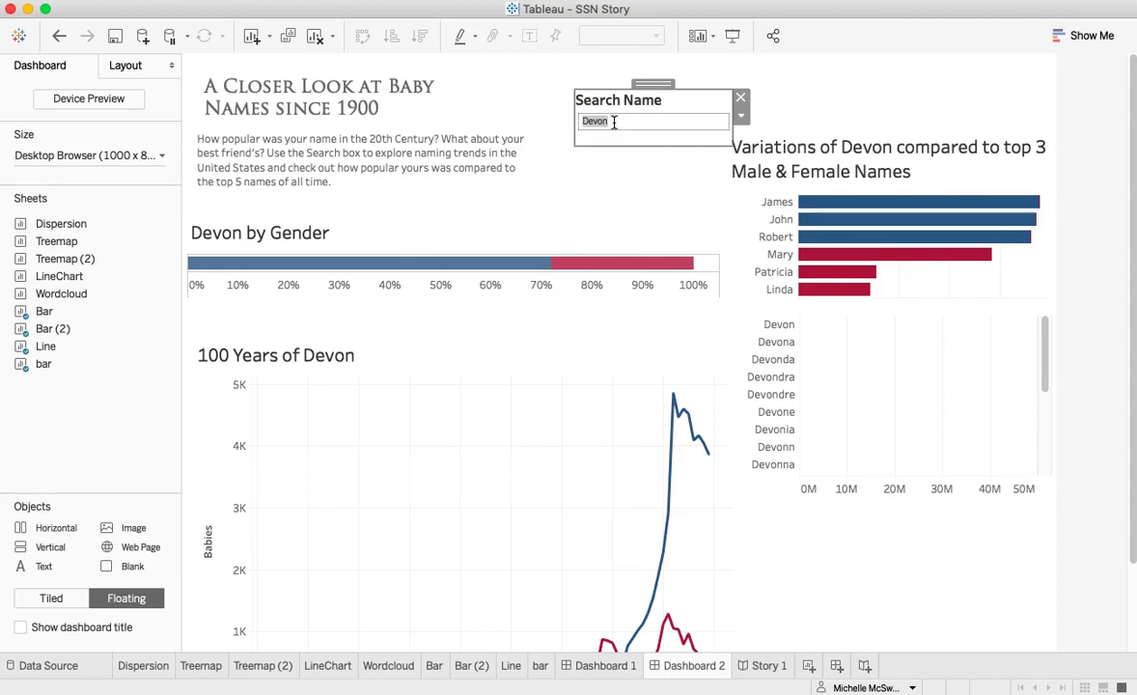
- Set Search Name to Shalane and review the updated gender bar, line and variations charts
type("Shalane")
left_click(647, 127)
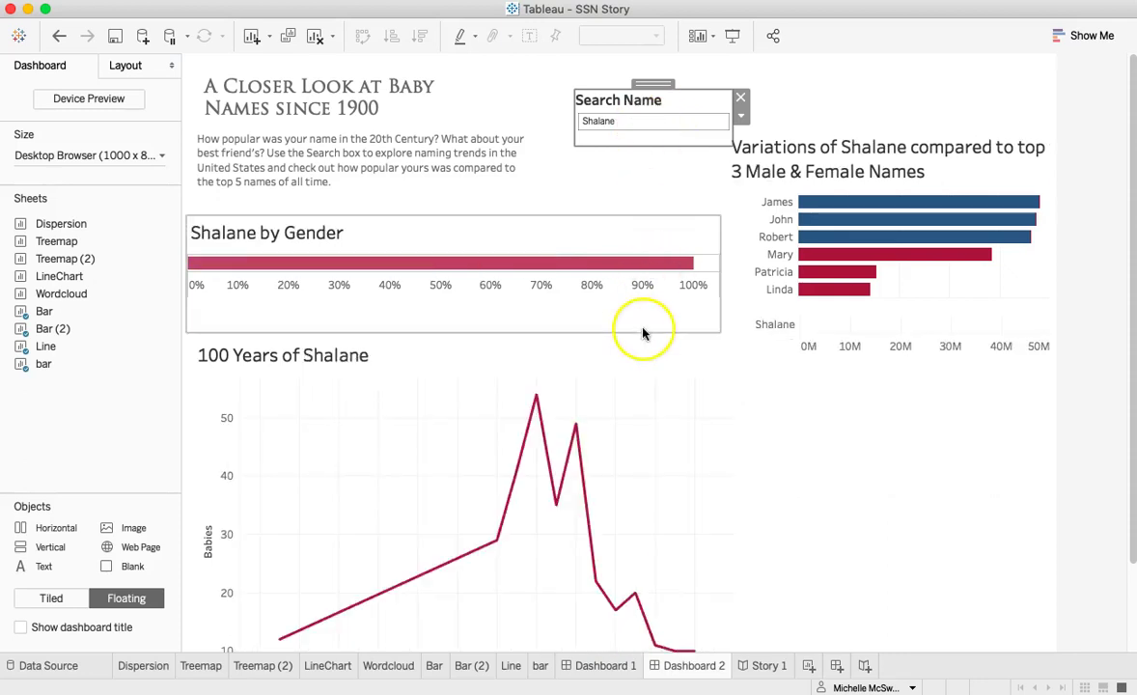
scroll(695, 338, "down", 3)
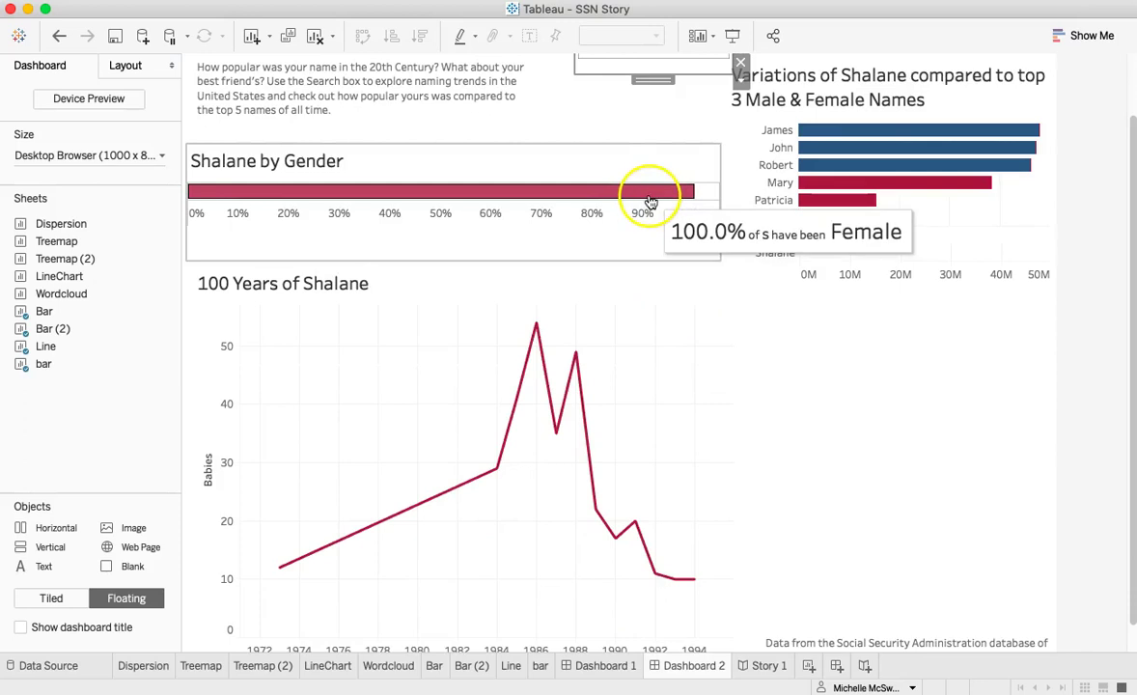
mouse_move(537, 334)
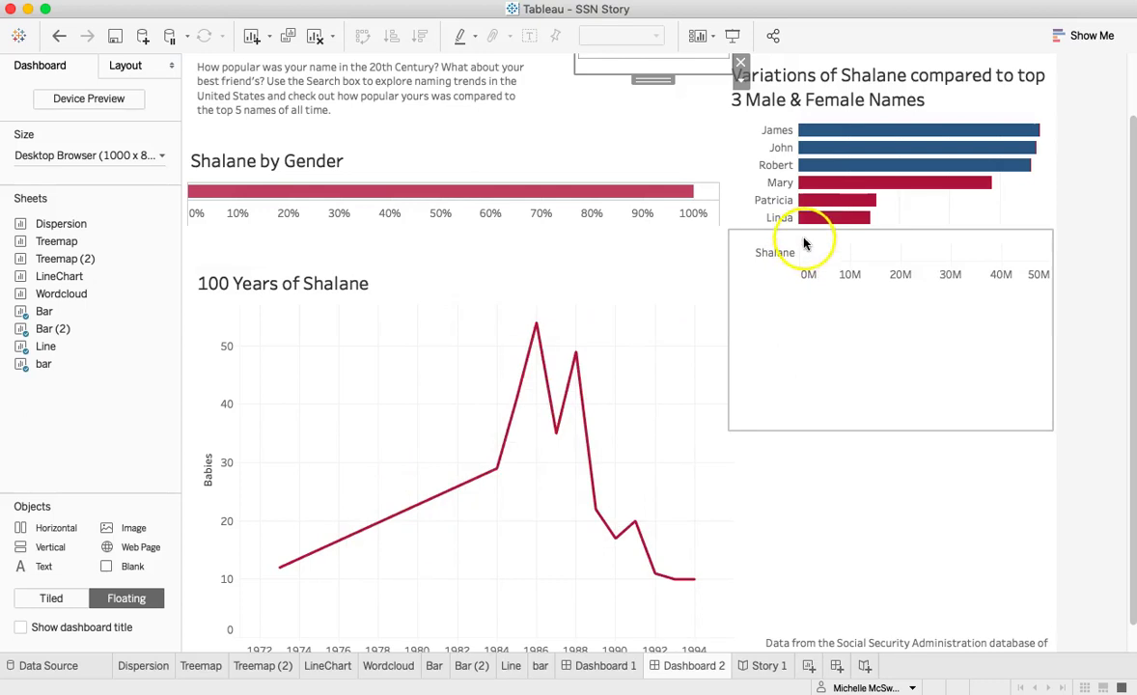
mouse_move(808, 266)
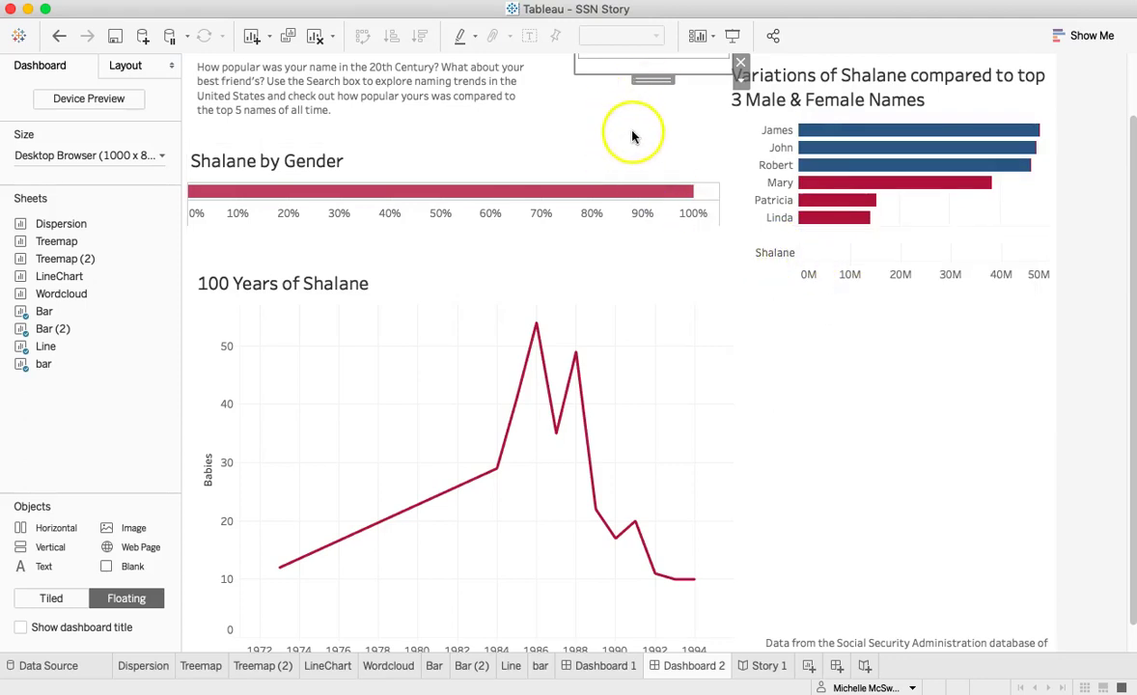
scroll(627, 130, "up", 3)
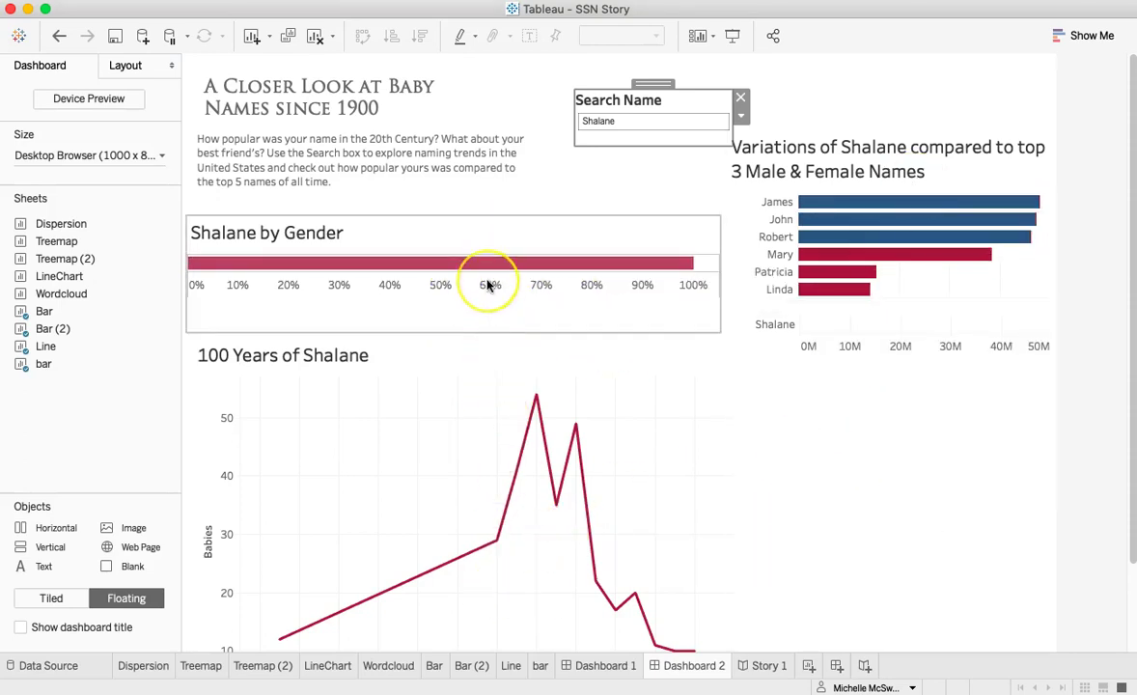
left_click(487, 569)
left_click(852, 376)
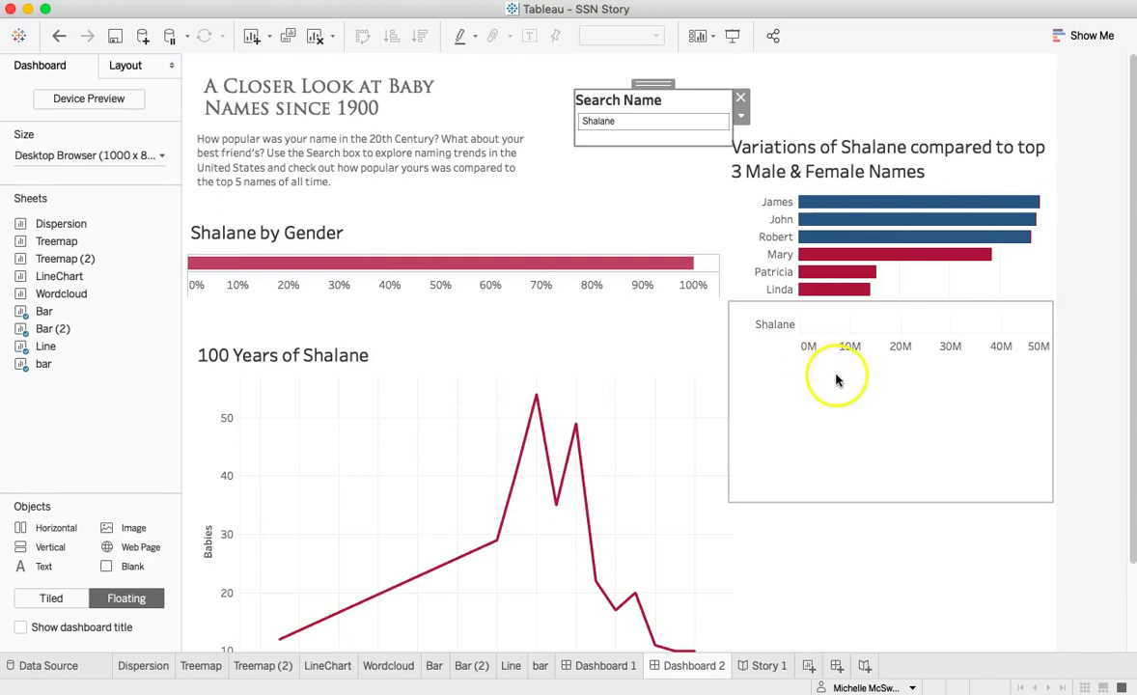
- Open the Line worksheet
left_click(334, 665)
left_click(509, 669)
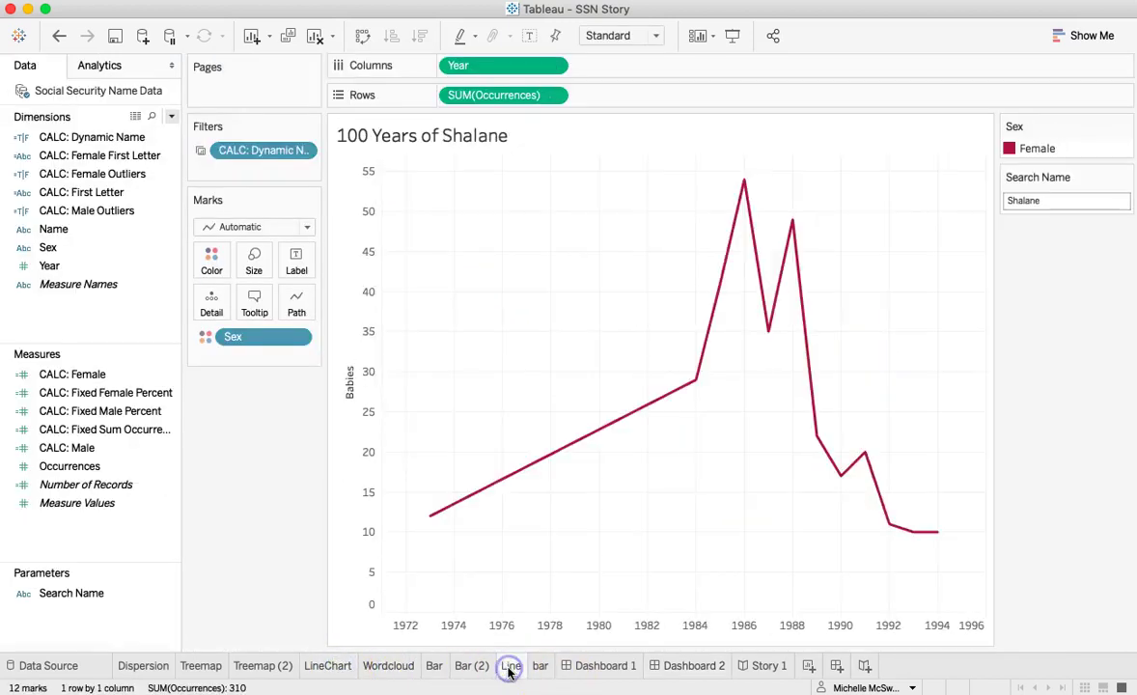
left_click(522, 679)
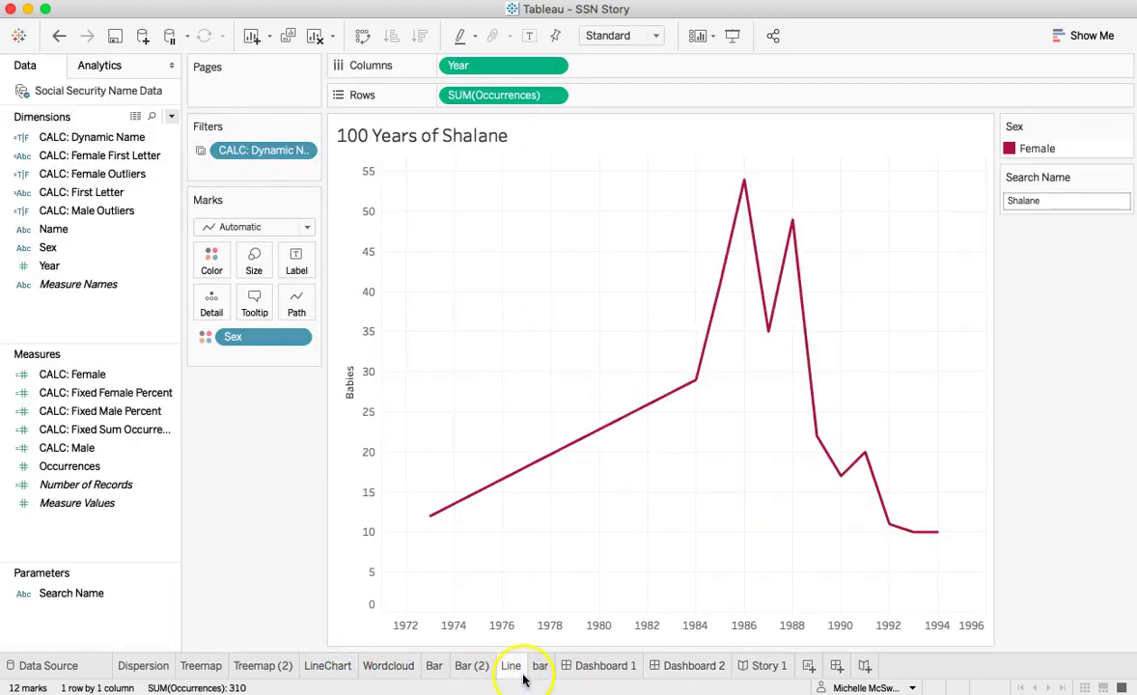
mouse_move(521, 675)
- Create a String parameter named Search Name, clearing the default current value 1
left_click(171, 118)
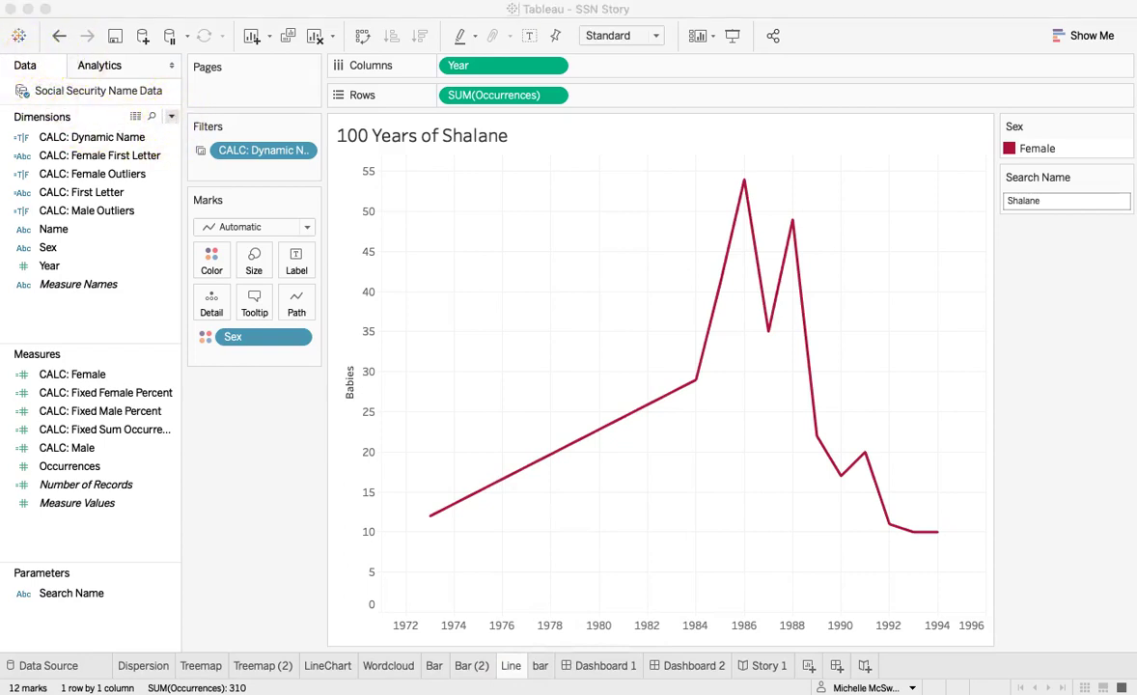
left_click(171, 118)
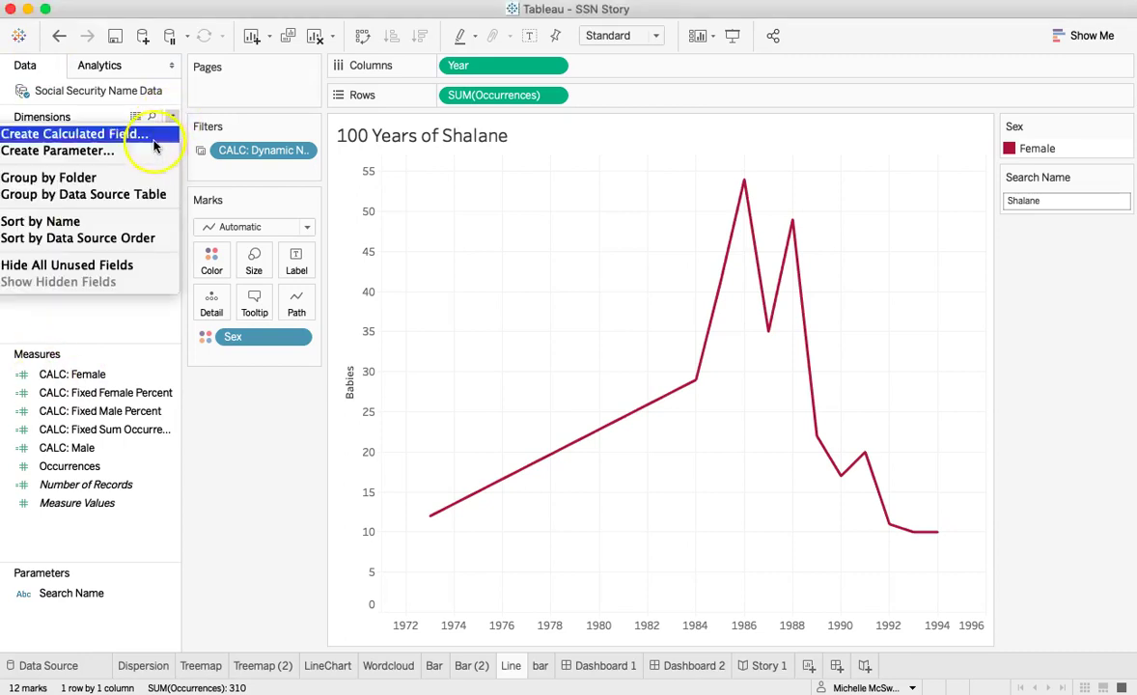
left_click(126, 151)
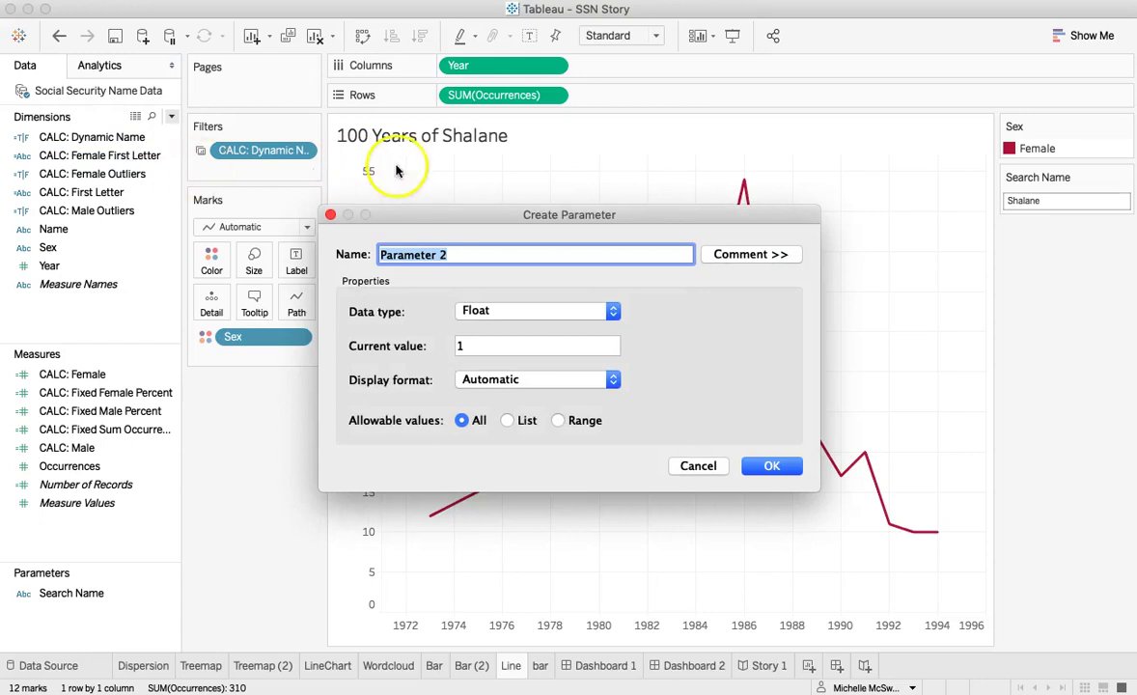
type("S")
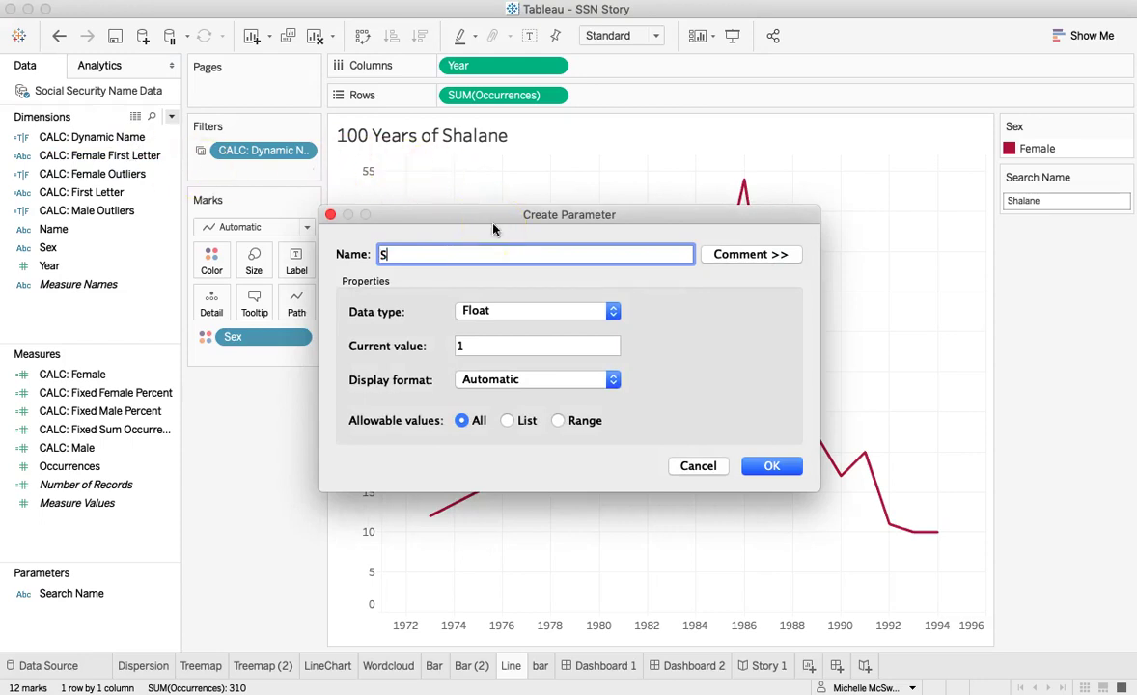
type("earch Name")
left_click(575, 312)
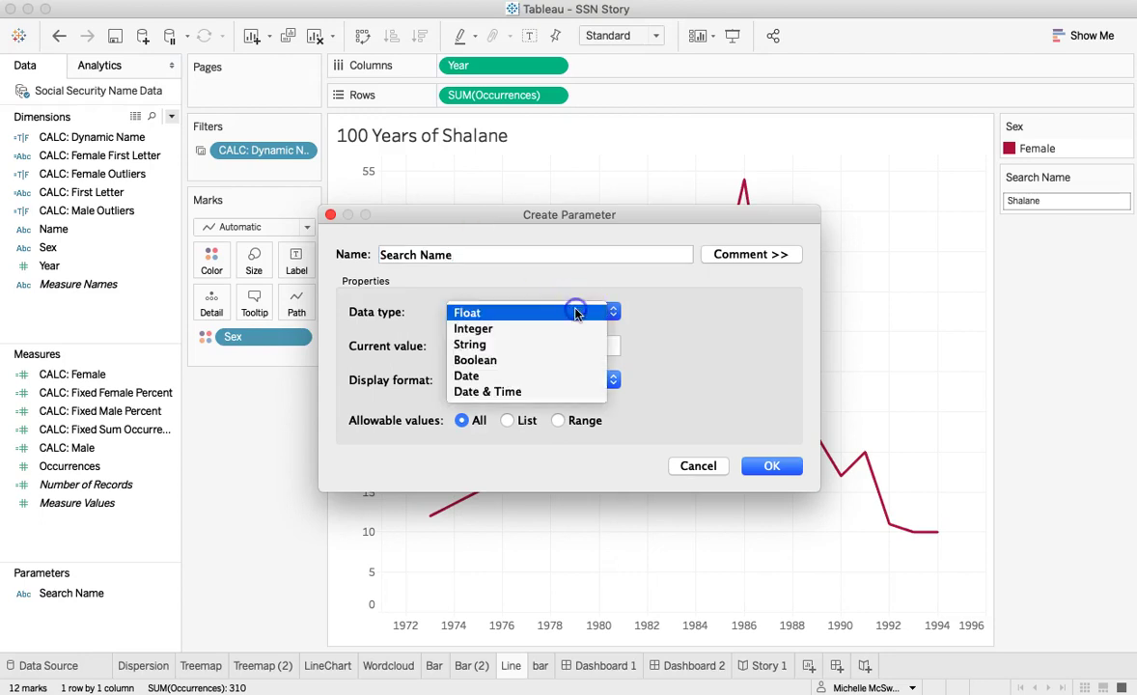
left_click(564, 343)
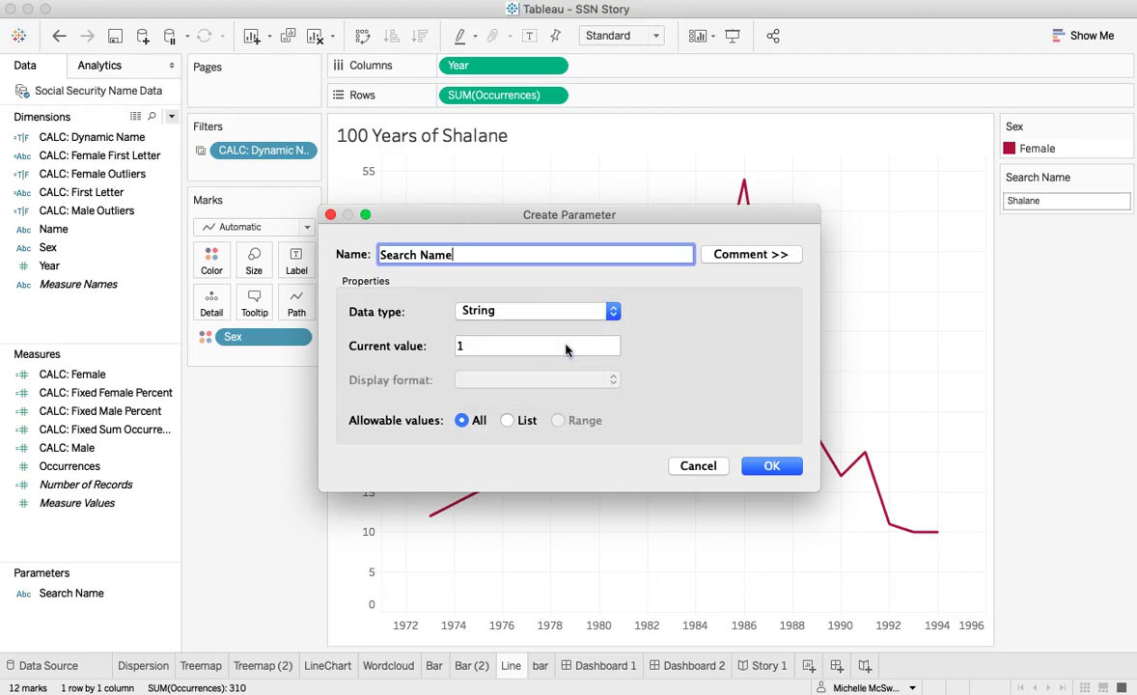
left_click_drag(564, 348, 438, 340)
key("BackSpace")
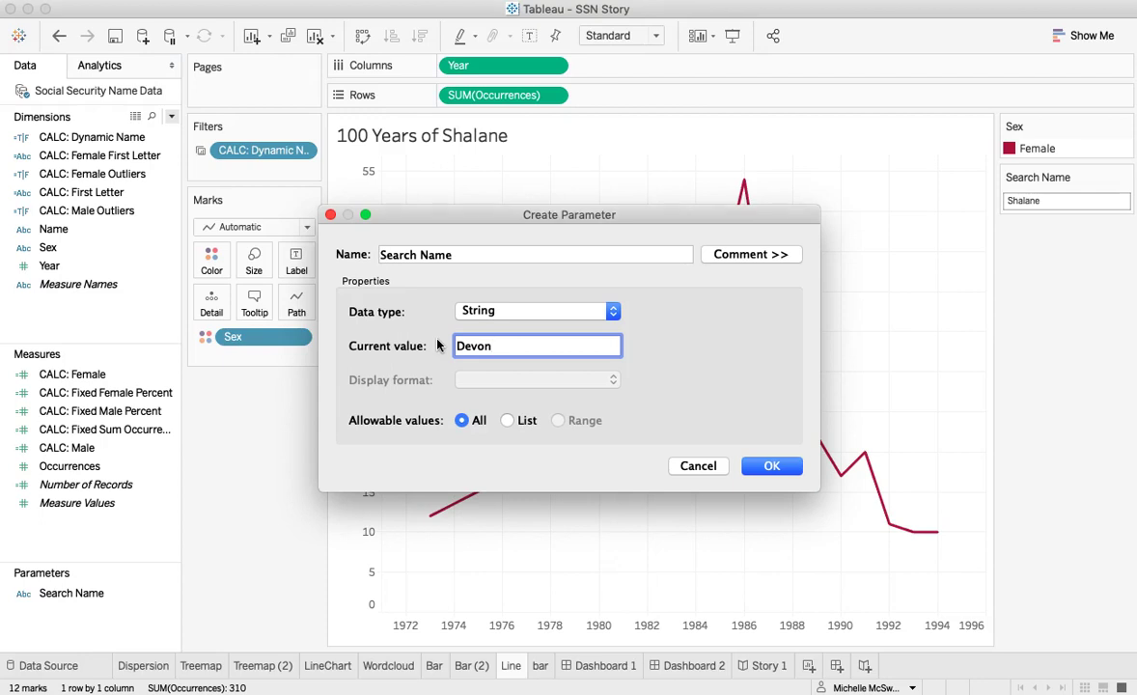
left_click(771, 468)
left_click(698, 466)
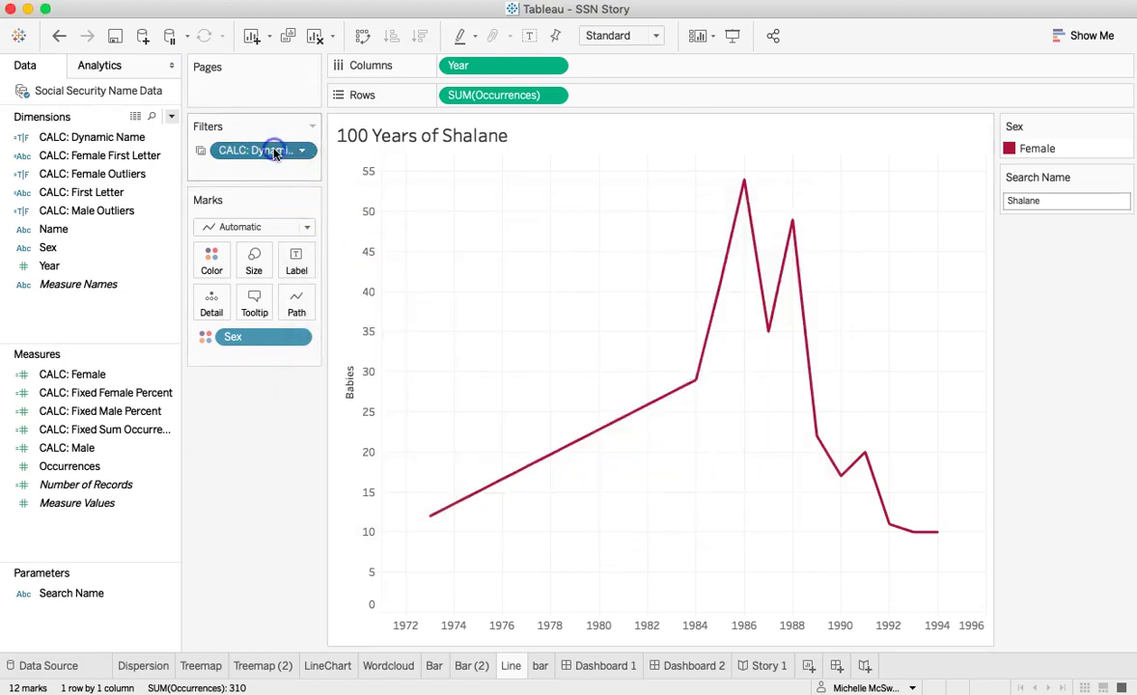
- Select the new Search Name 2 parameter in the data pane and begin renaming it
left_click(92, 176)
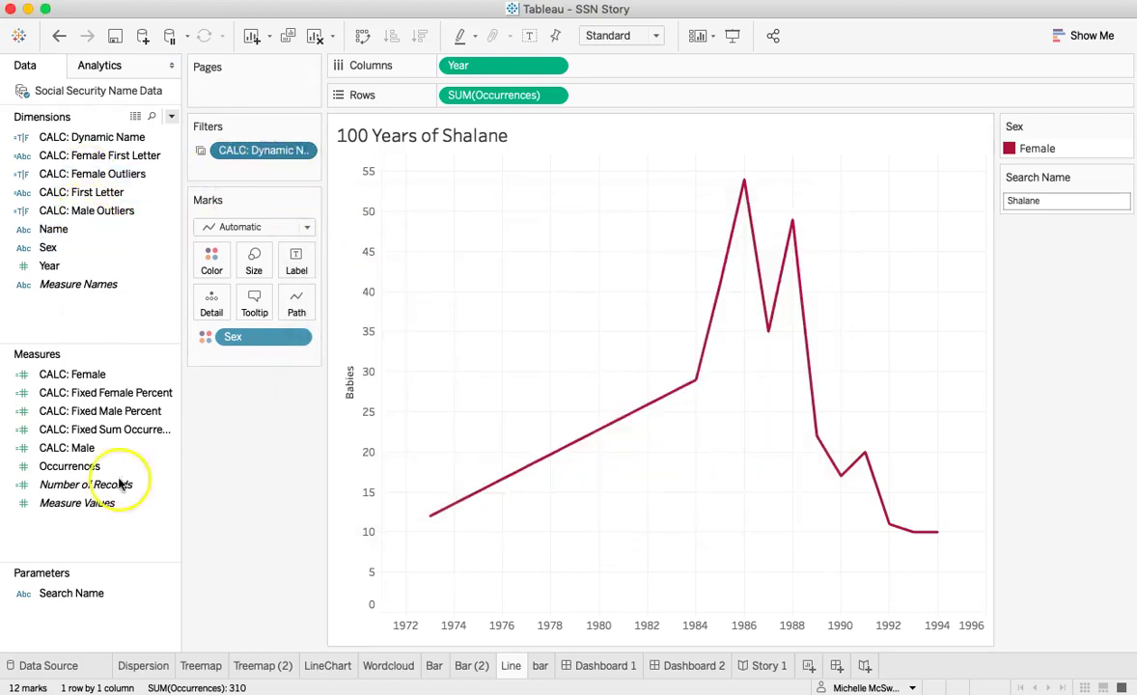
left_click(96, 593)
left_click(108, 606)
left_click(106, 594)
left_click(108, 609)
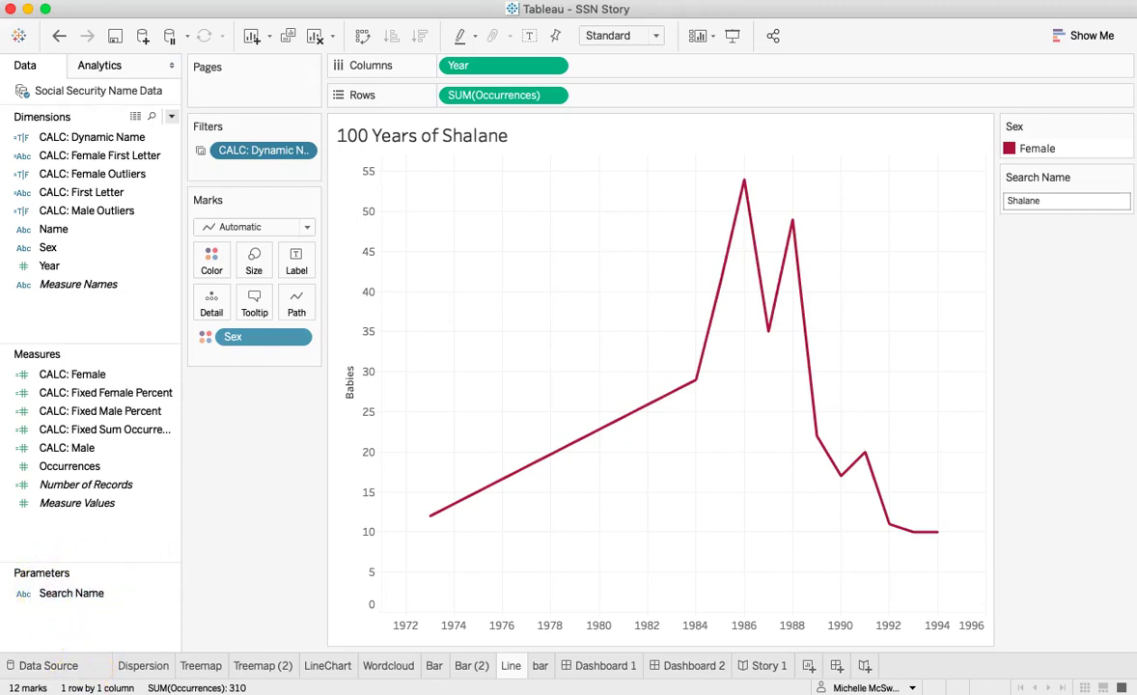
left_click(165, 616)
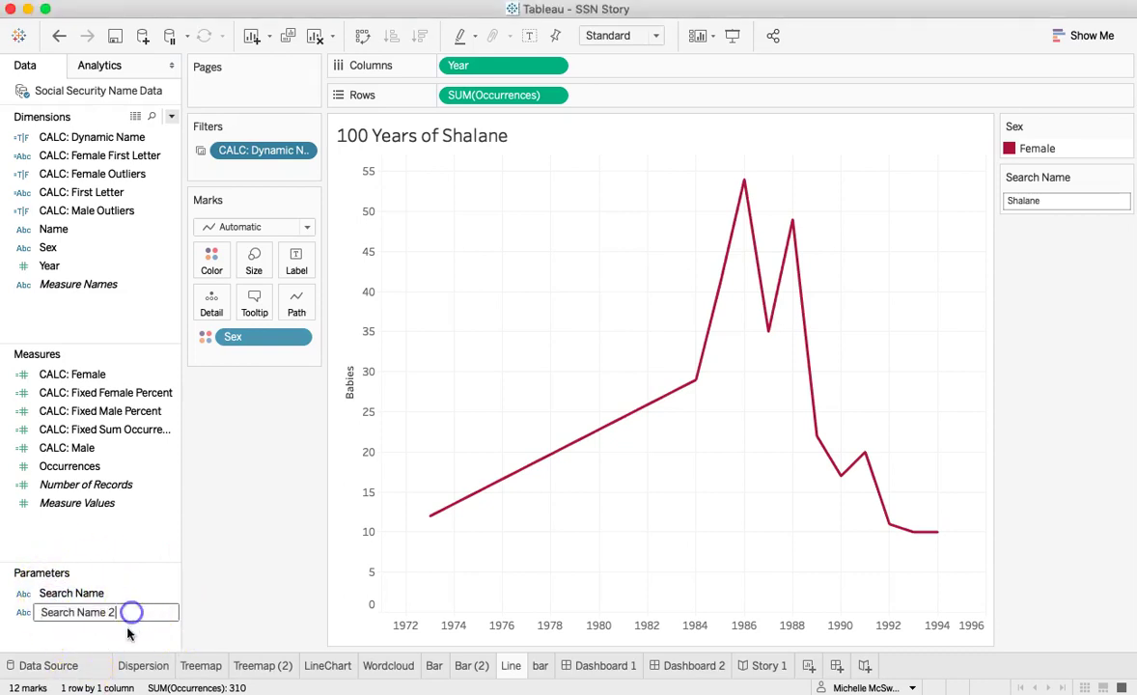
- Keep the name Search Name 2, show its input control, then delete the parameter
key("Return")
right_click(166, 611)
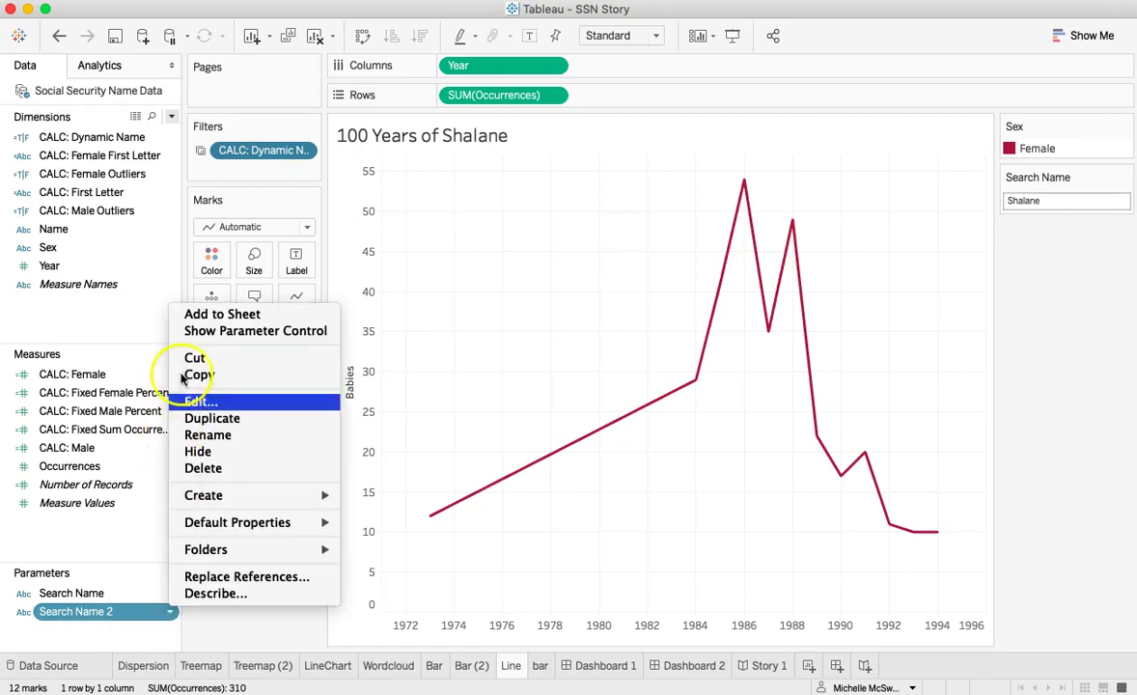
left_click(208, 330)
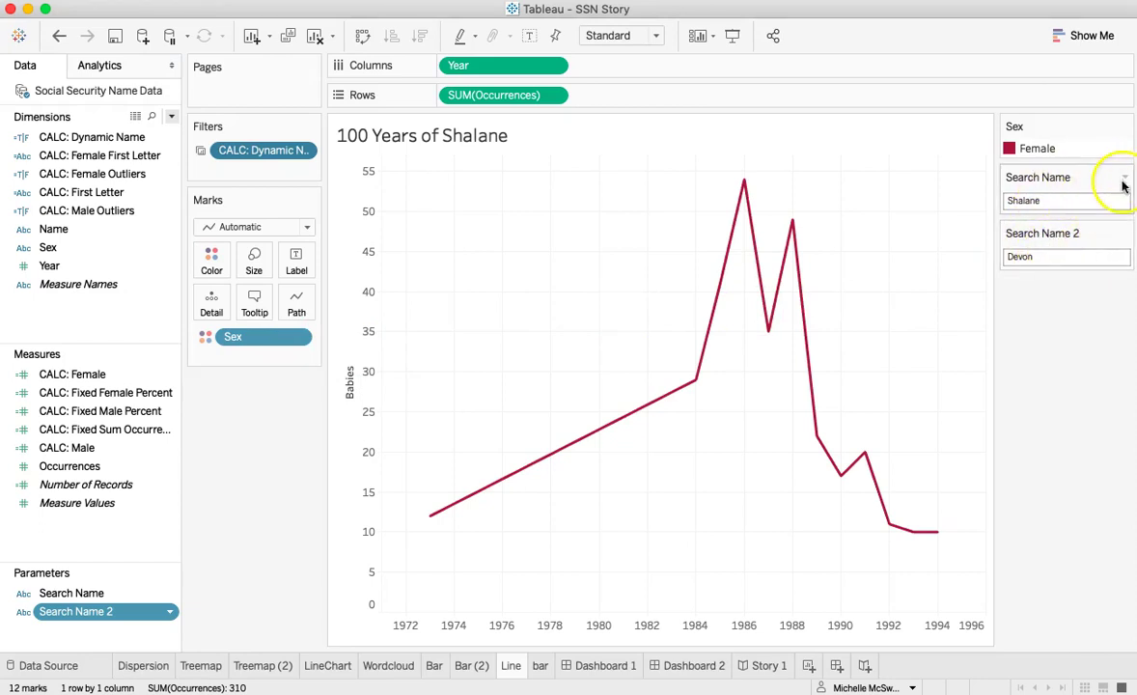
left_click(1061, 197)
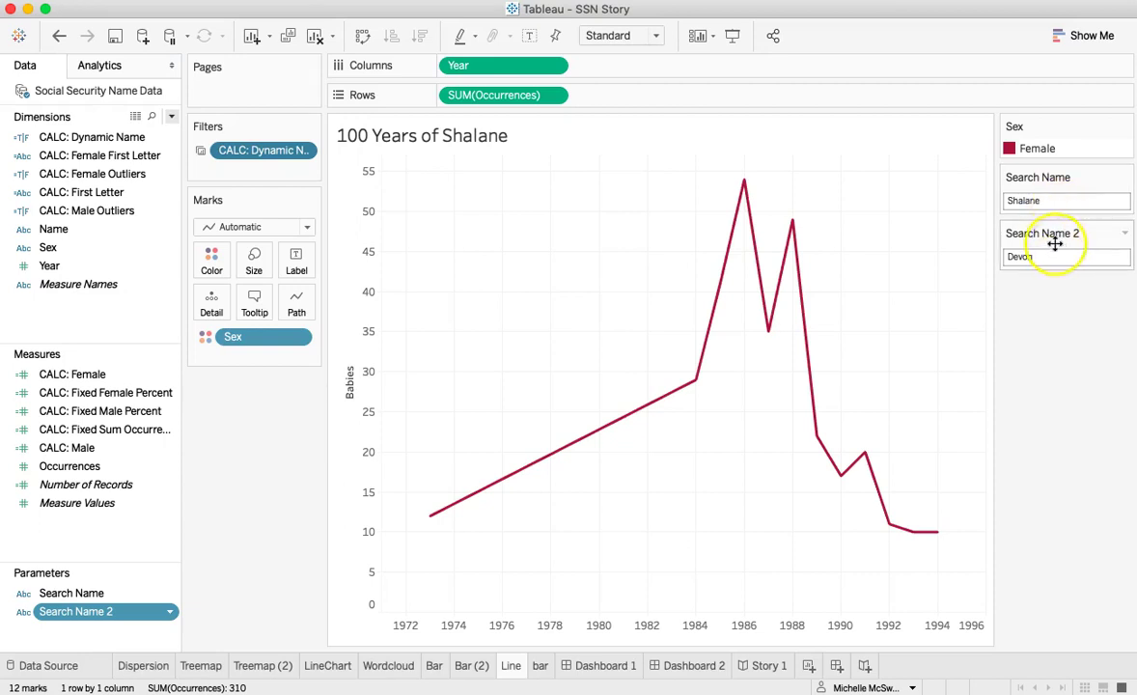
key("Delete")
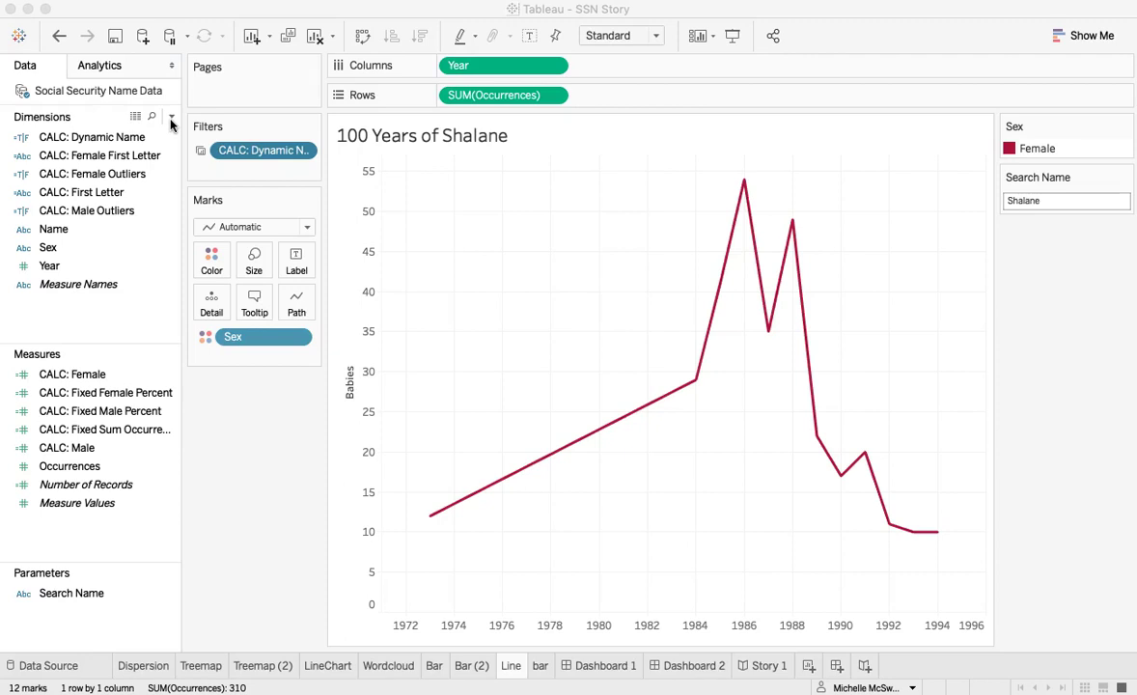
- Start a new calculated field named CALC: Dynamic Name 2
left_click(171, 117)
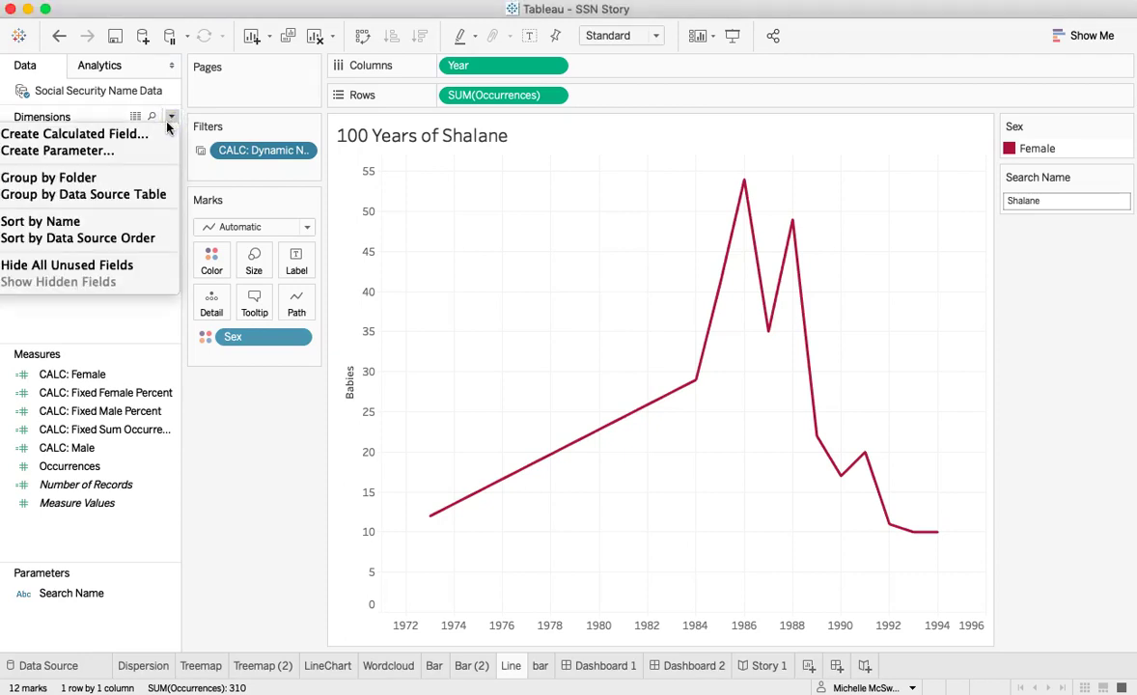
left_click(169, 115)
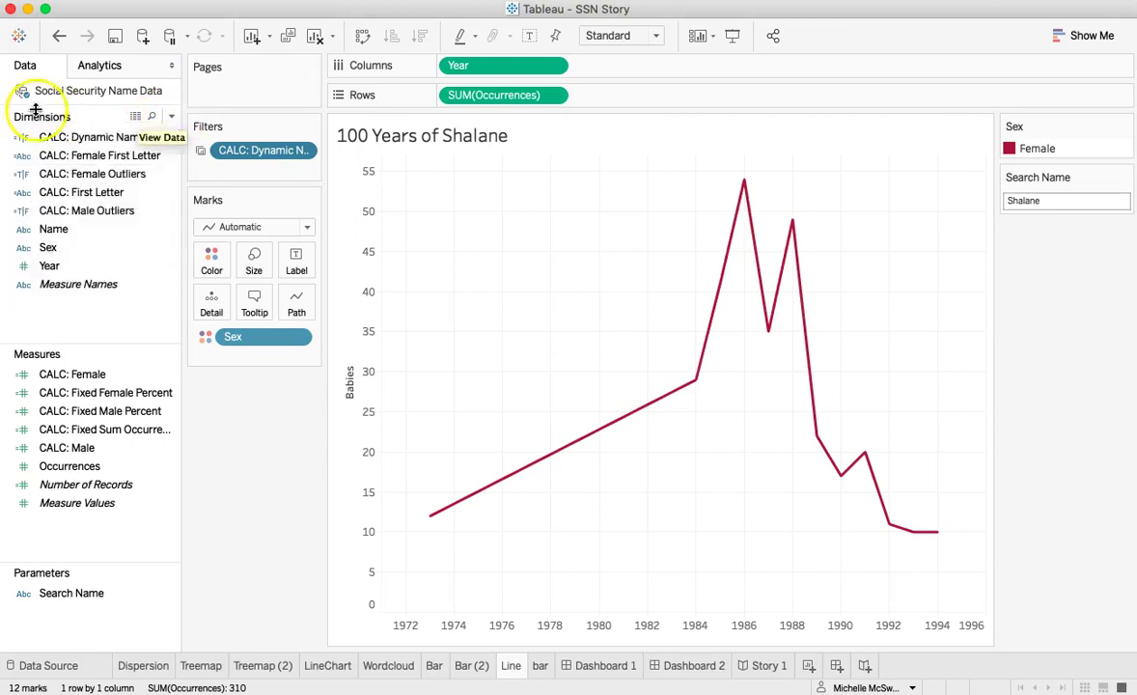
left_click(171, 118)
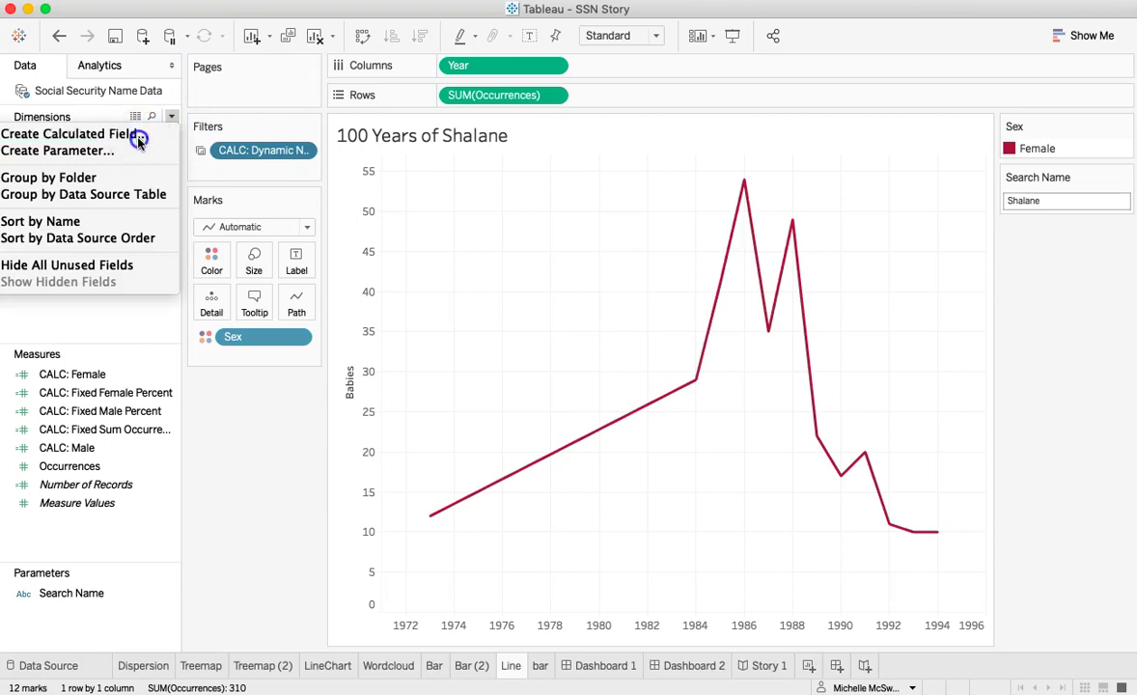
left_click(138, 140)
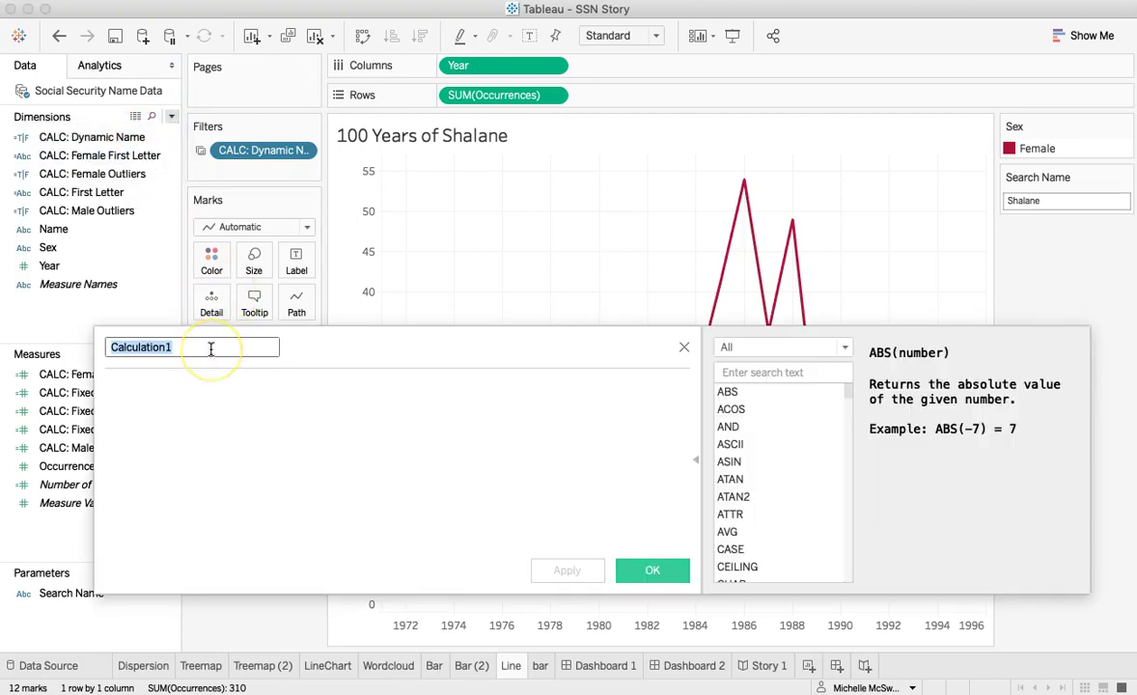
type("CALC: Dynamic Name")
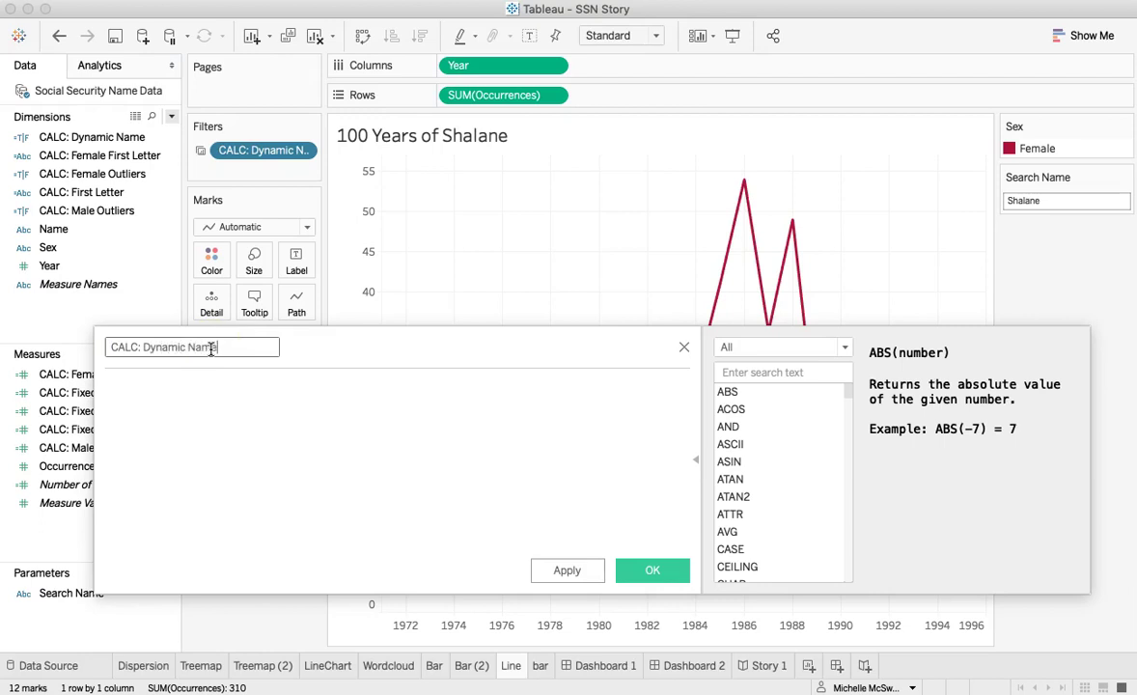
left_click(210, 400)
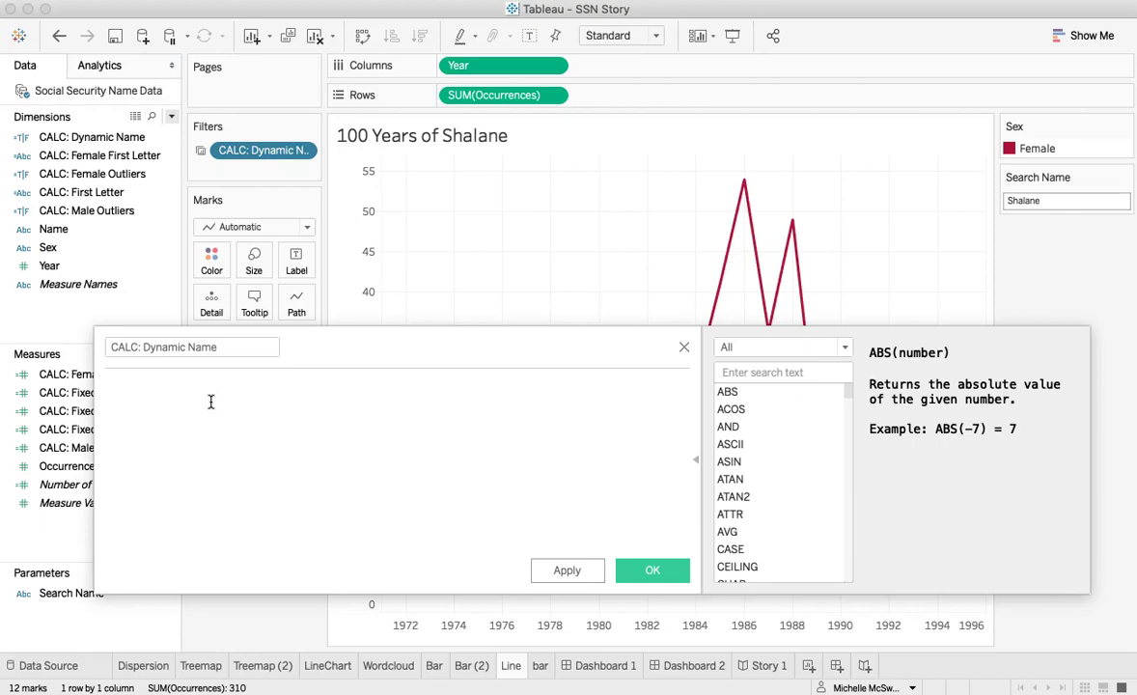
- Enter the formula CONTAINS([Name], [Search Name]) and view the CONTAINS help
left_click(141, 388)
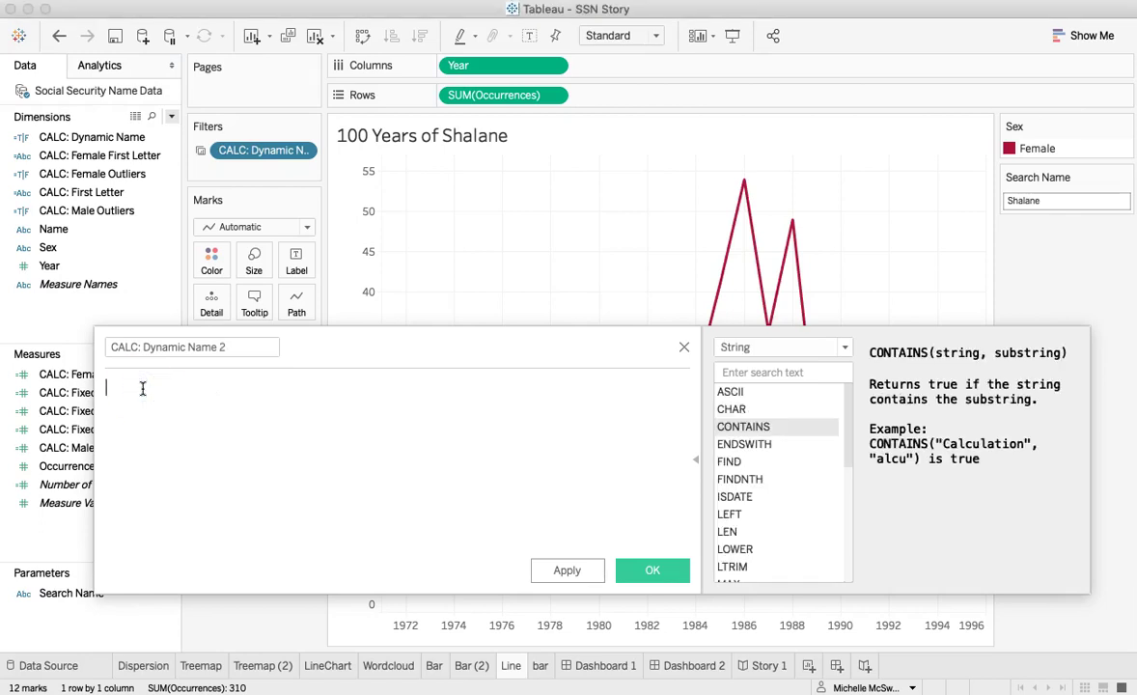
type("CONTAIN")
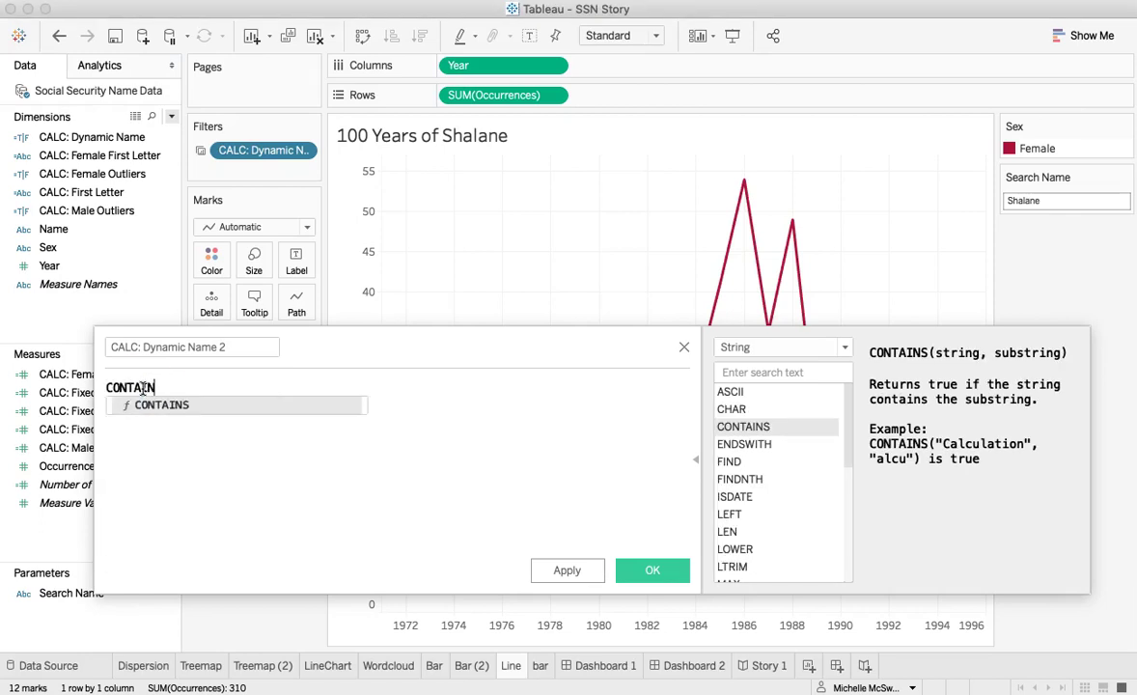
type("([Nam")
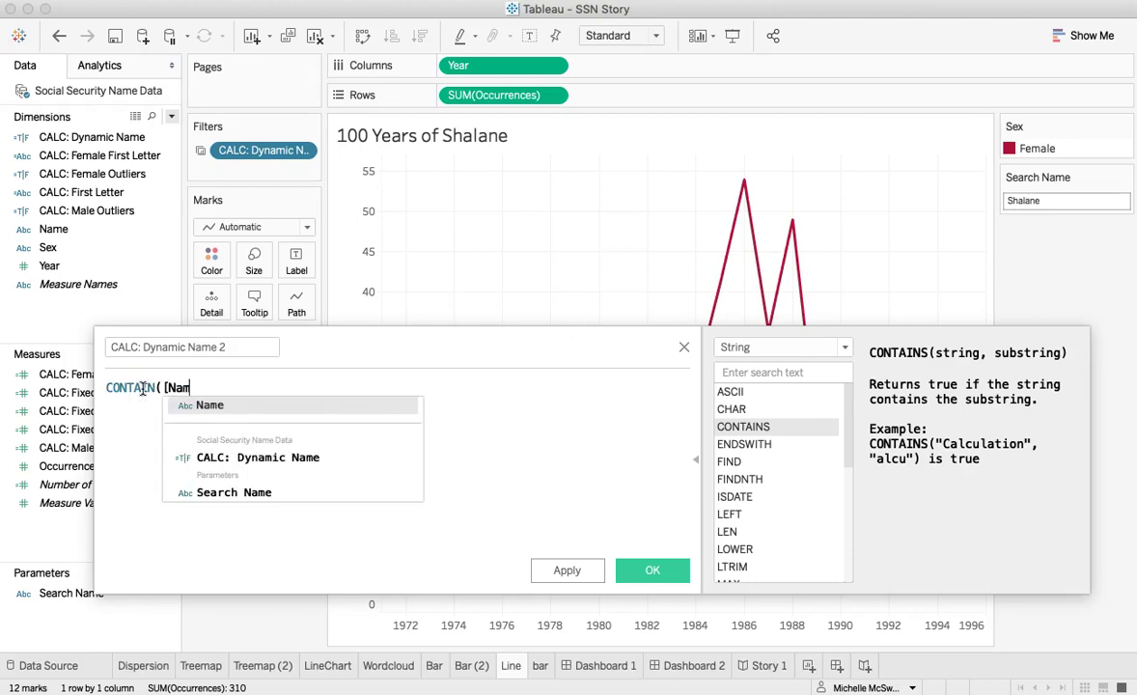
type("e")
key("Return")
type(", ")
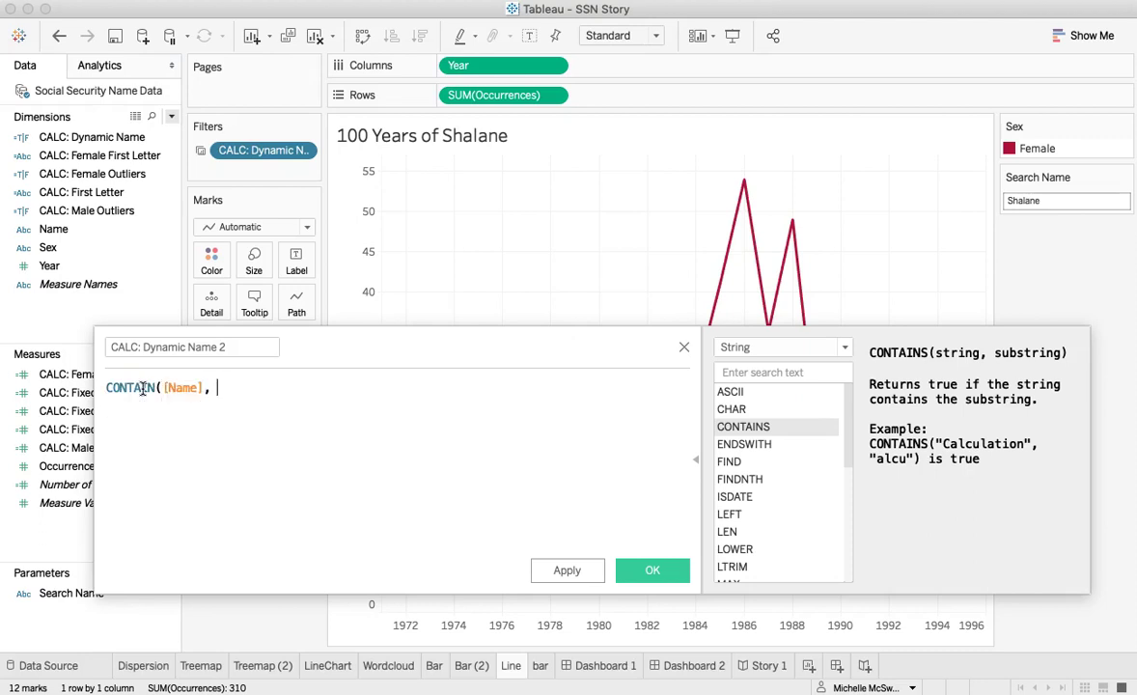
type("[Sear")
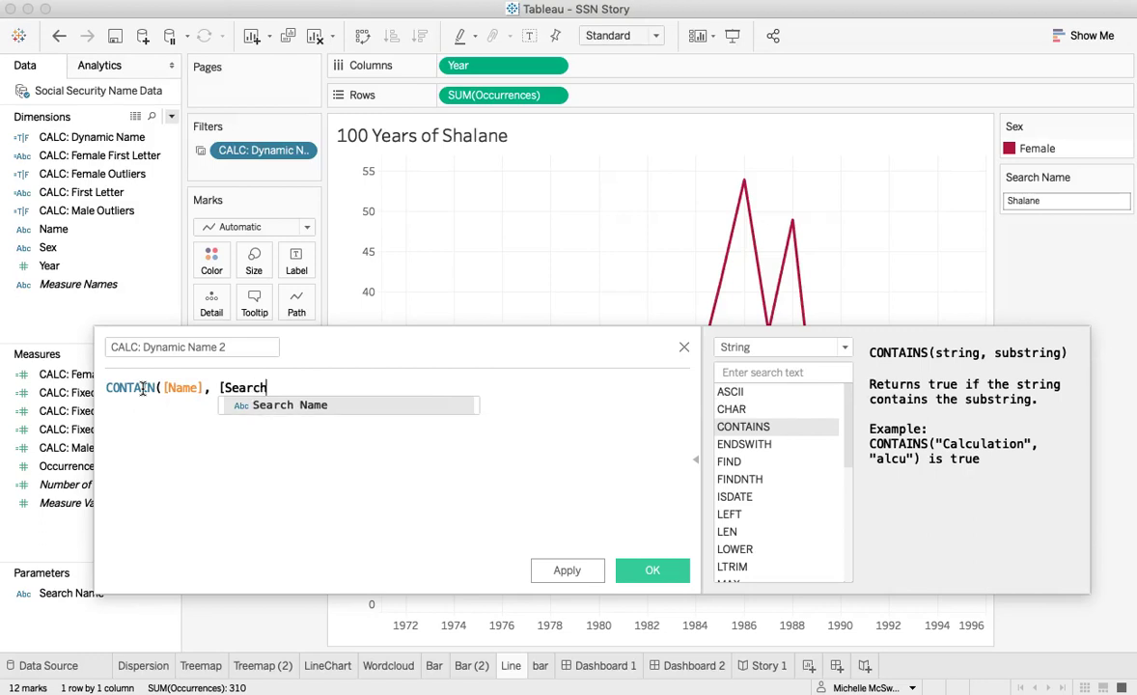
type("ch")
key("Return")
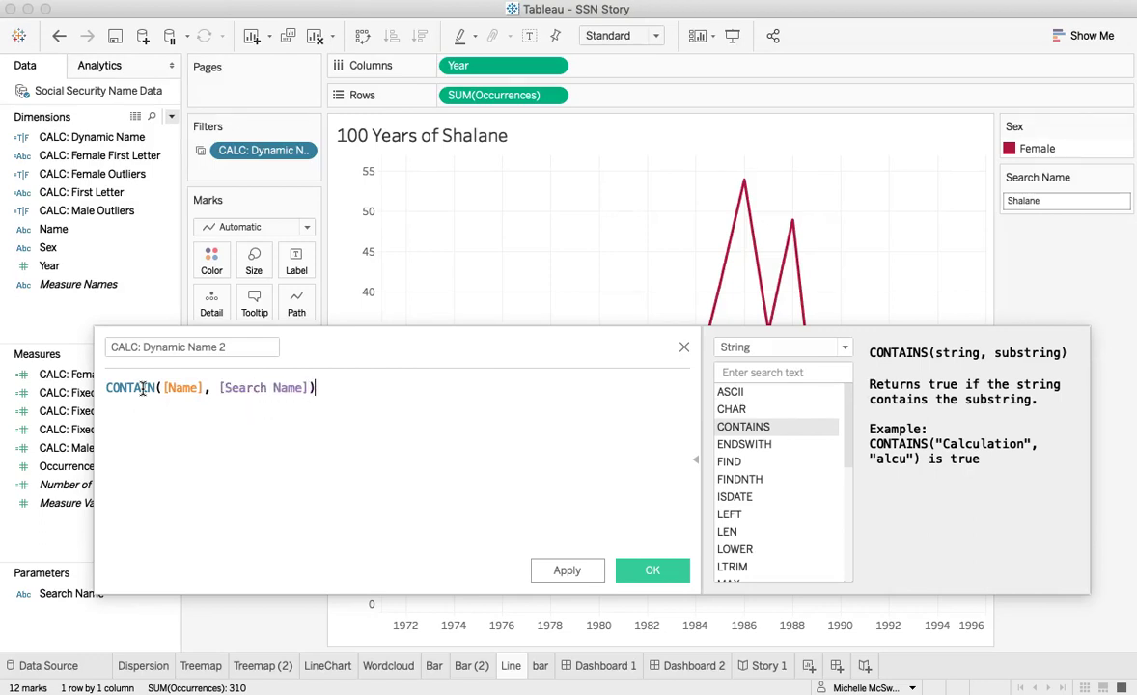
left_click(155, 387)
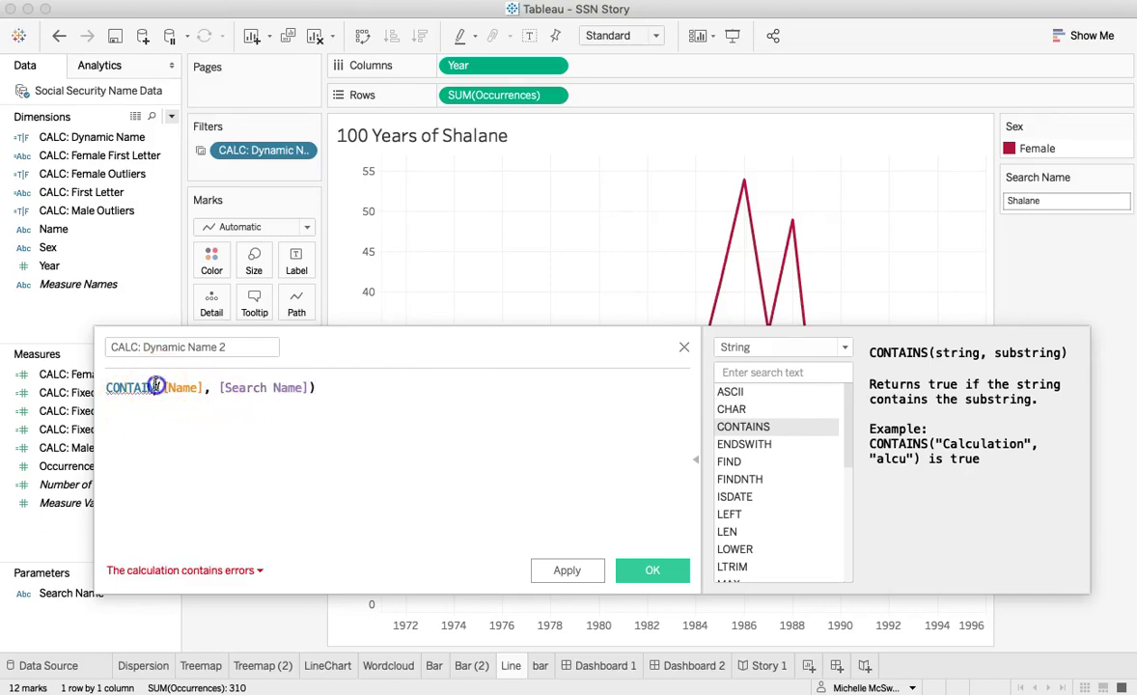
type("S")
left_click(285, 385)
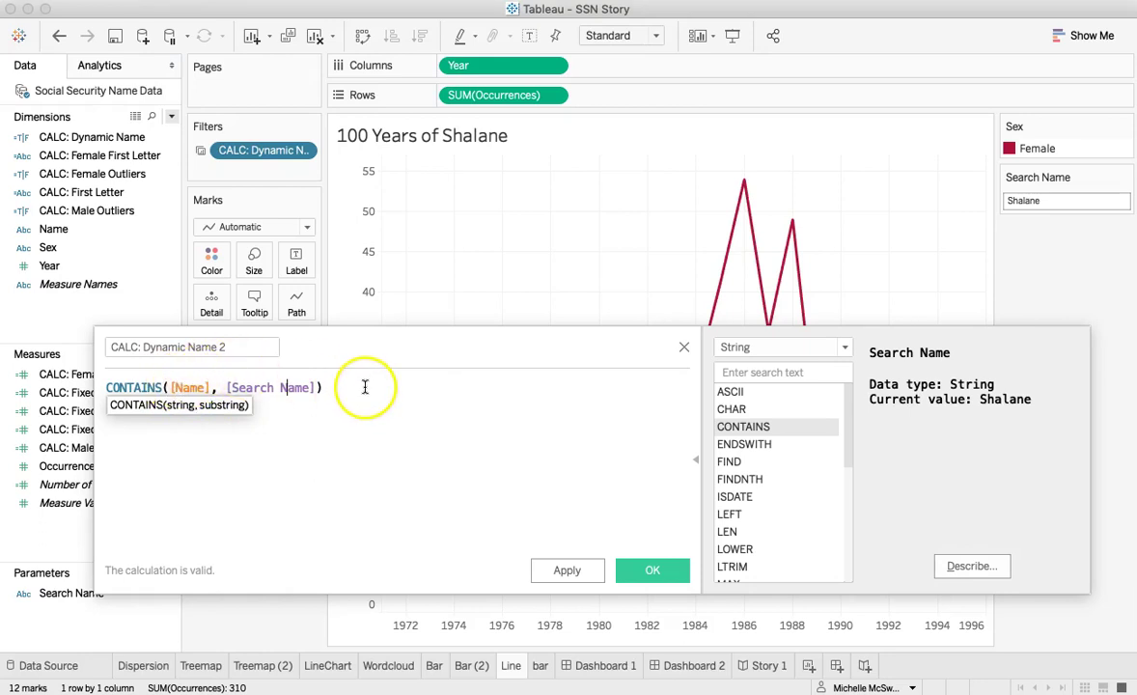
left_click(147, 387)
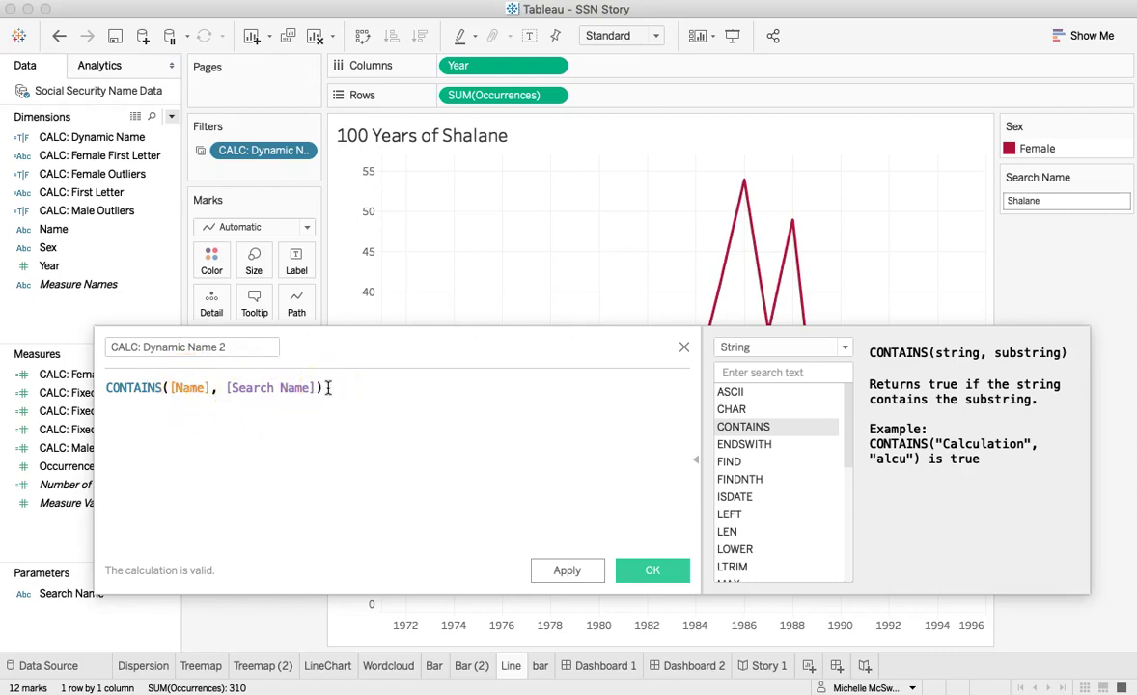
- Replace the formula with [Name] = [Search Name] and apply it
left_click_drag(328, 387, 109, 387)
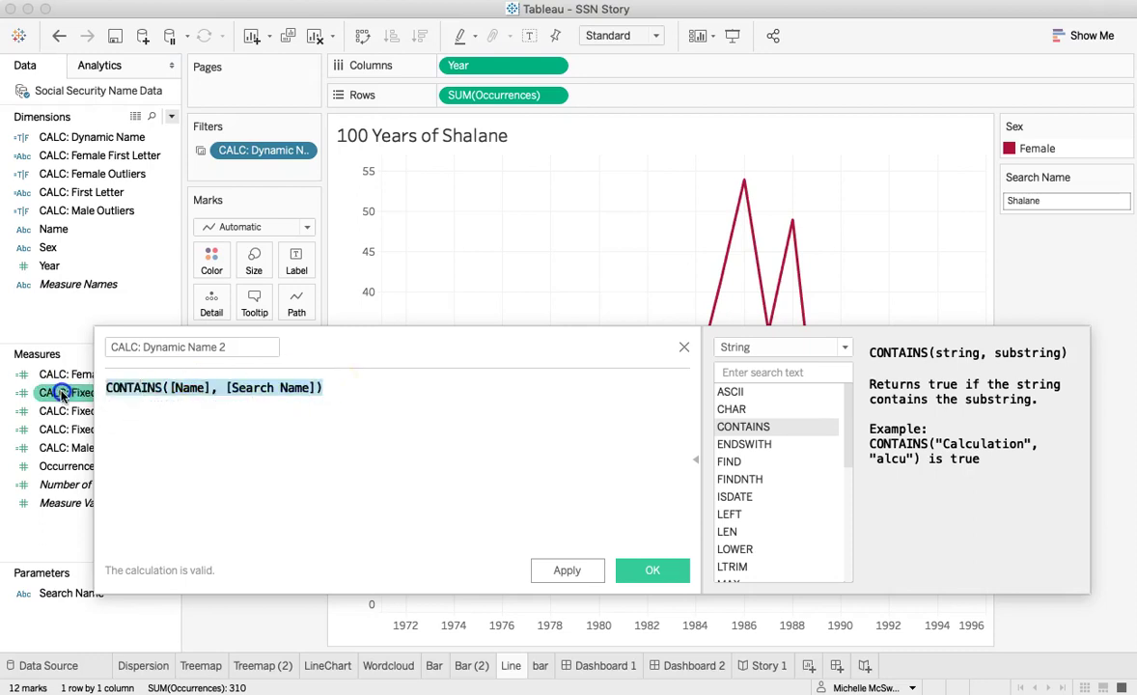
key("BackSpace")
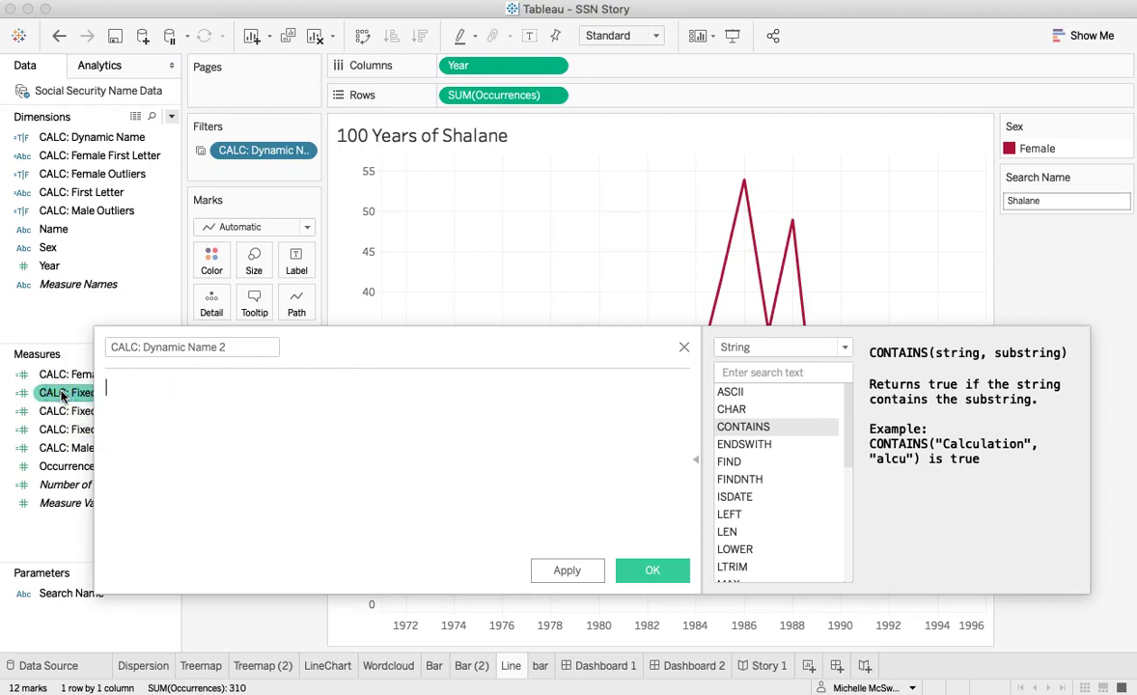
type("[Name")
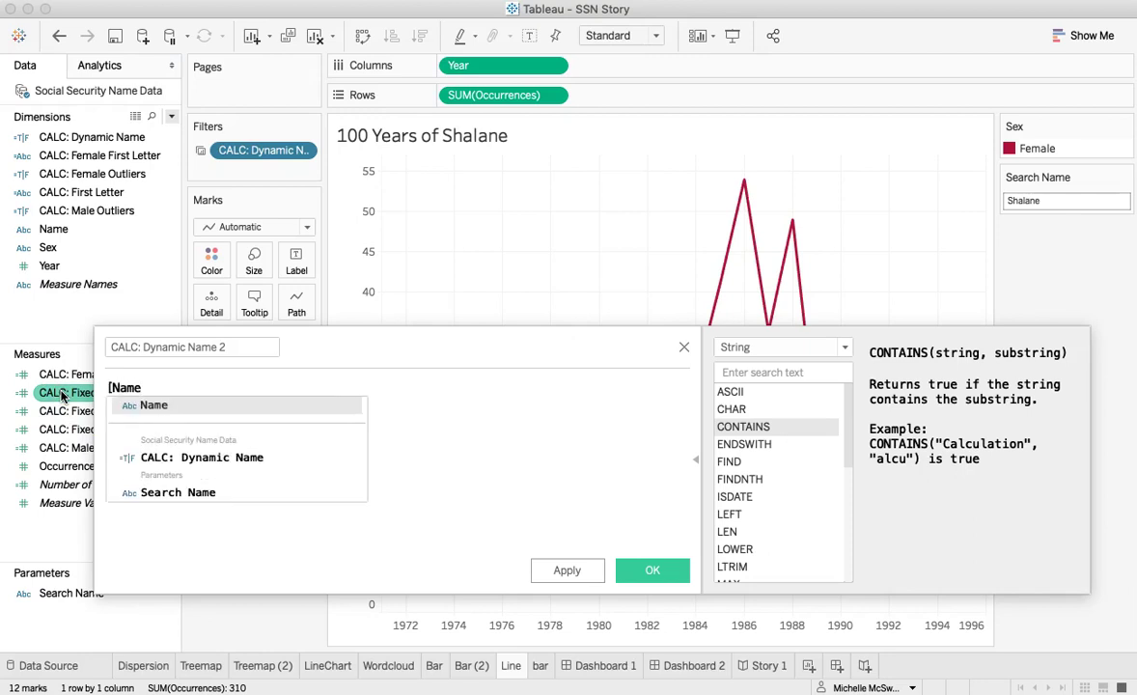
type("] ")
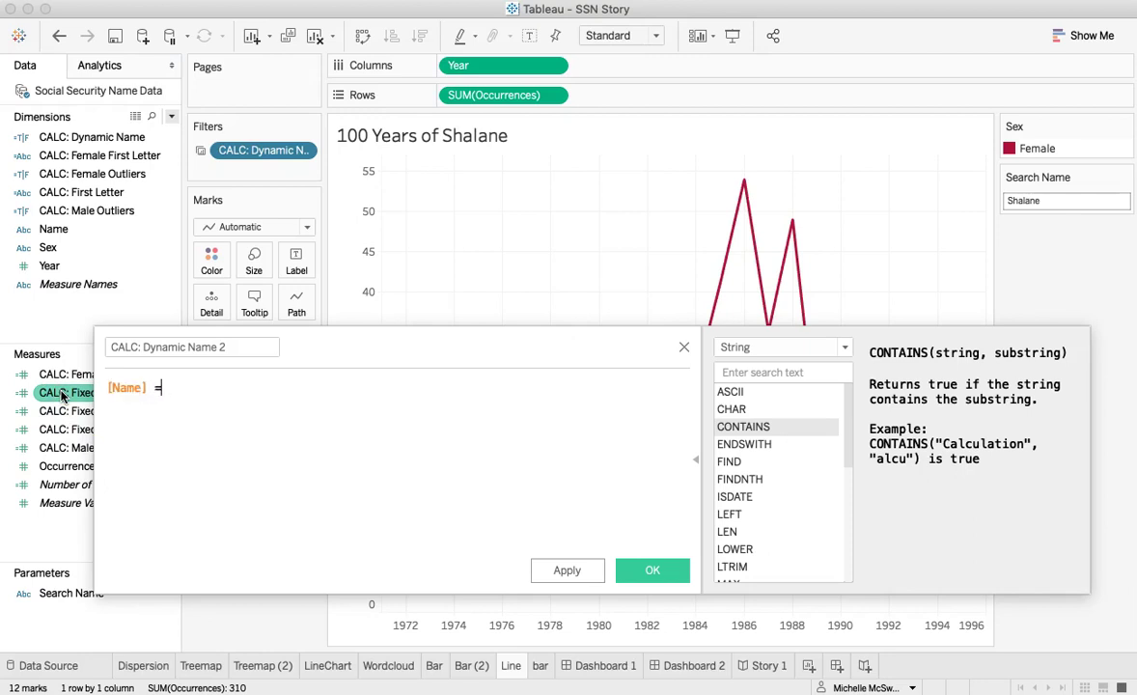
type("= [Searc")
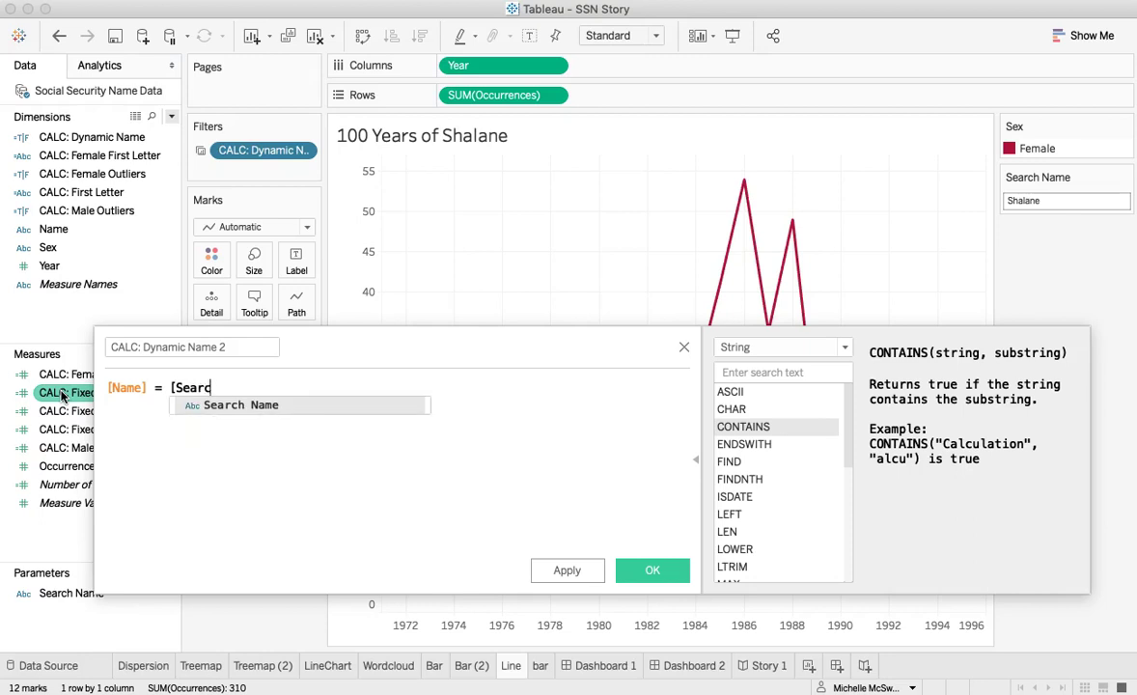
type("h Name]")
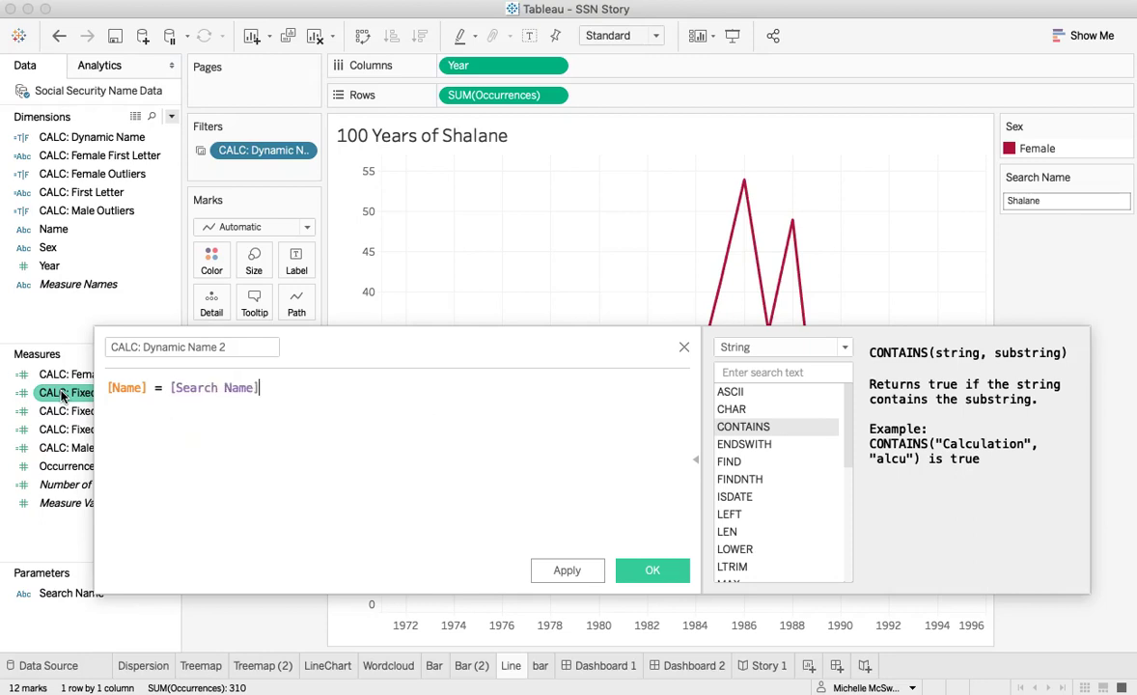
left_click(569, 574)
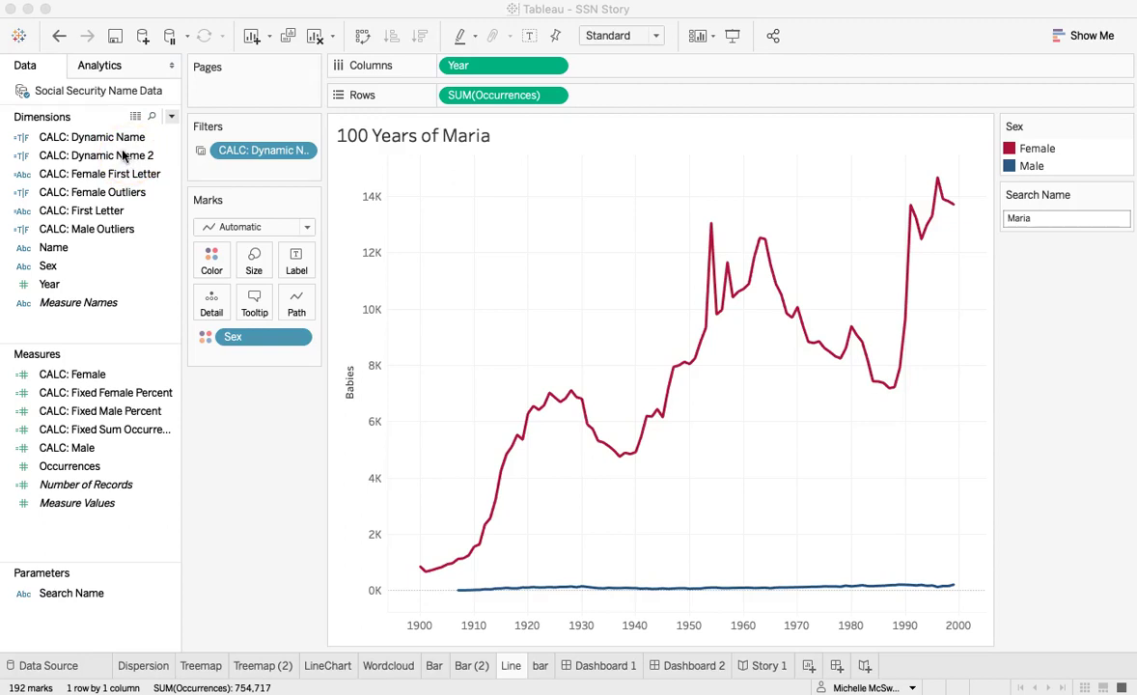
- Filter the Line sheet to True values of CALC: Dynamic Name, then go to the Bar sheet
left_click_drag(87, 145, 237, 156)
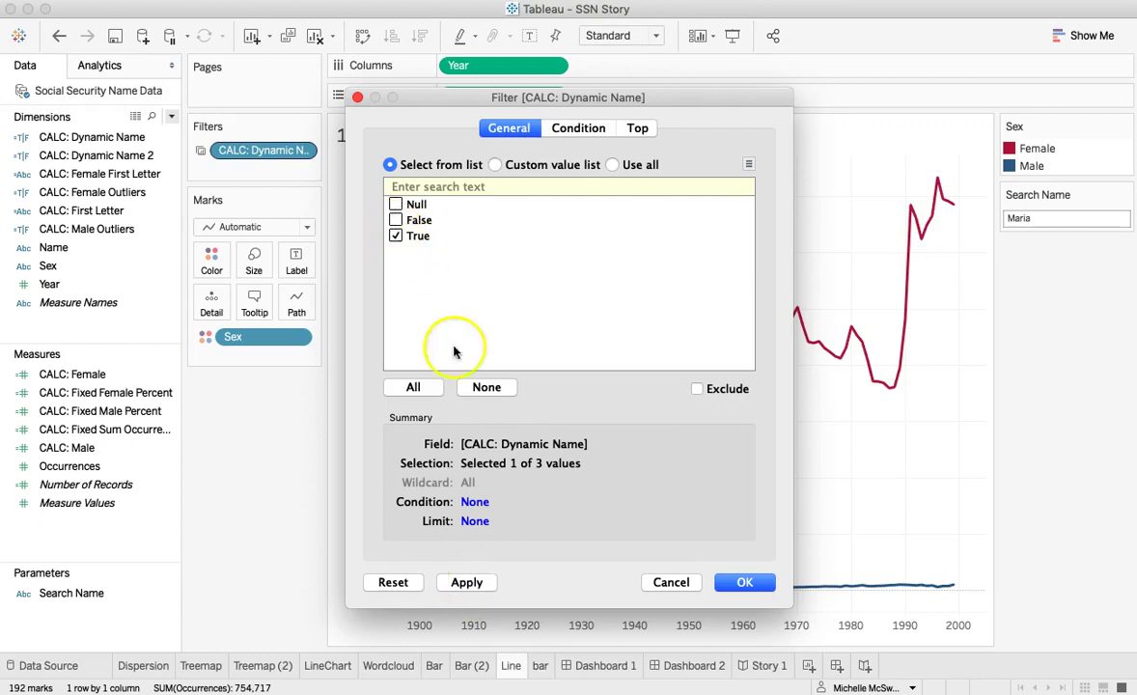
left_click(477, 584)
left_click(739, 581)
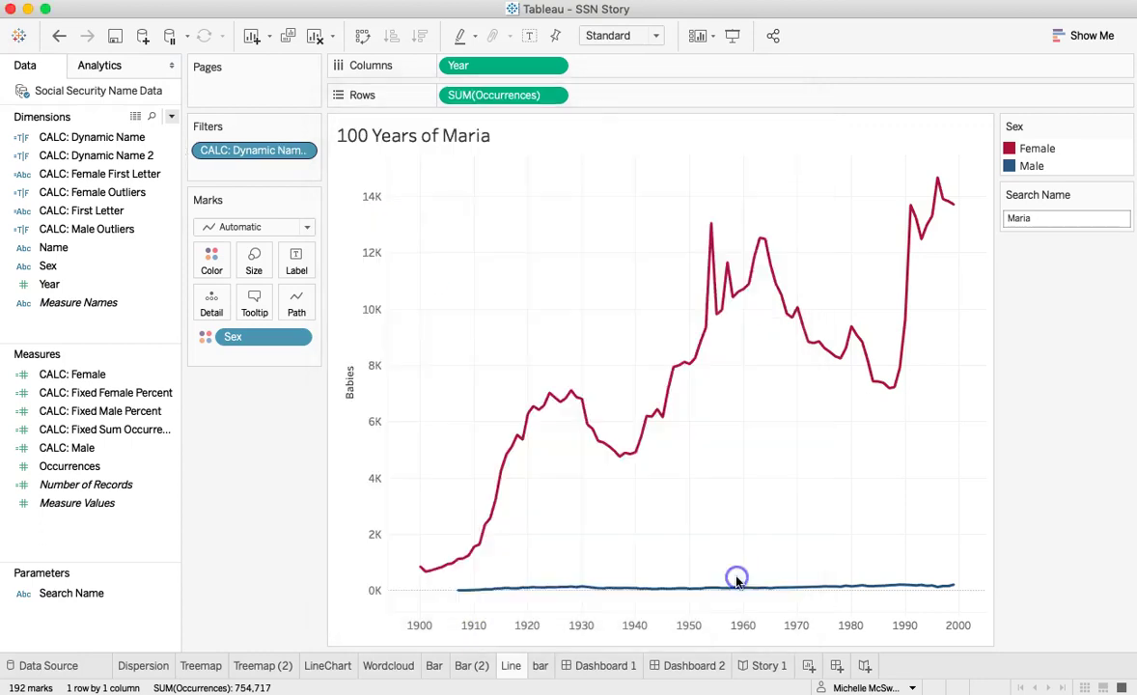
left_click(472, 673)
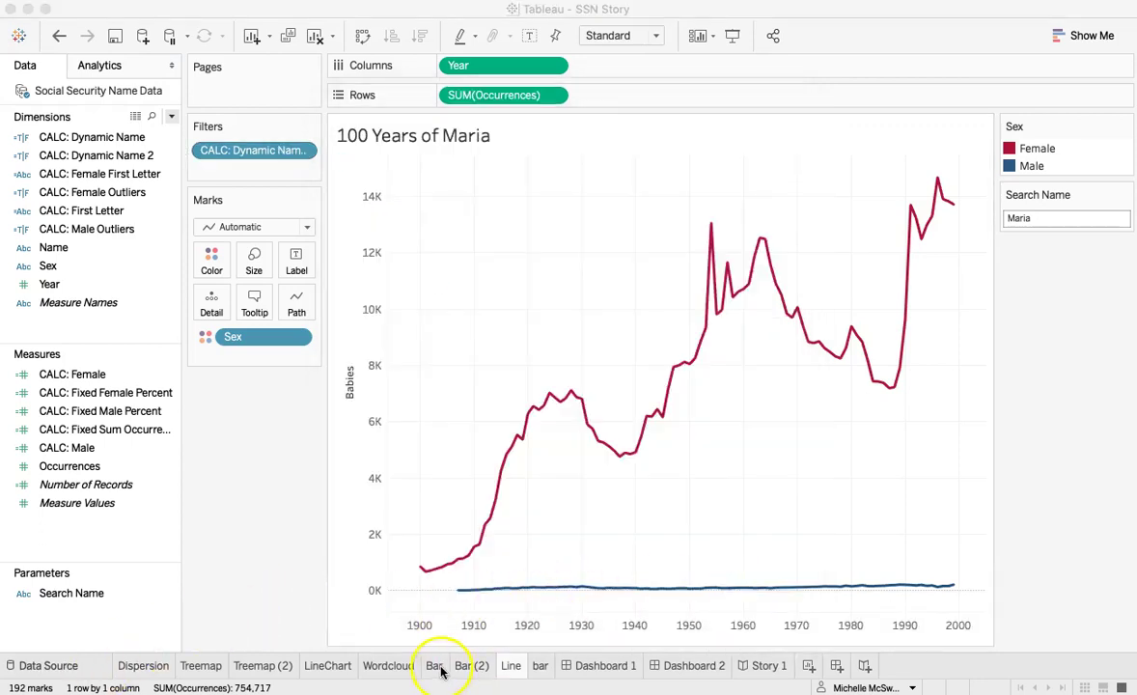
left_click(440, 673)
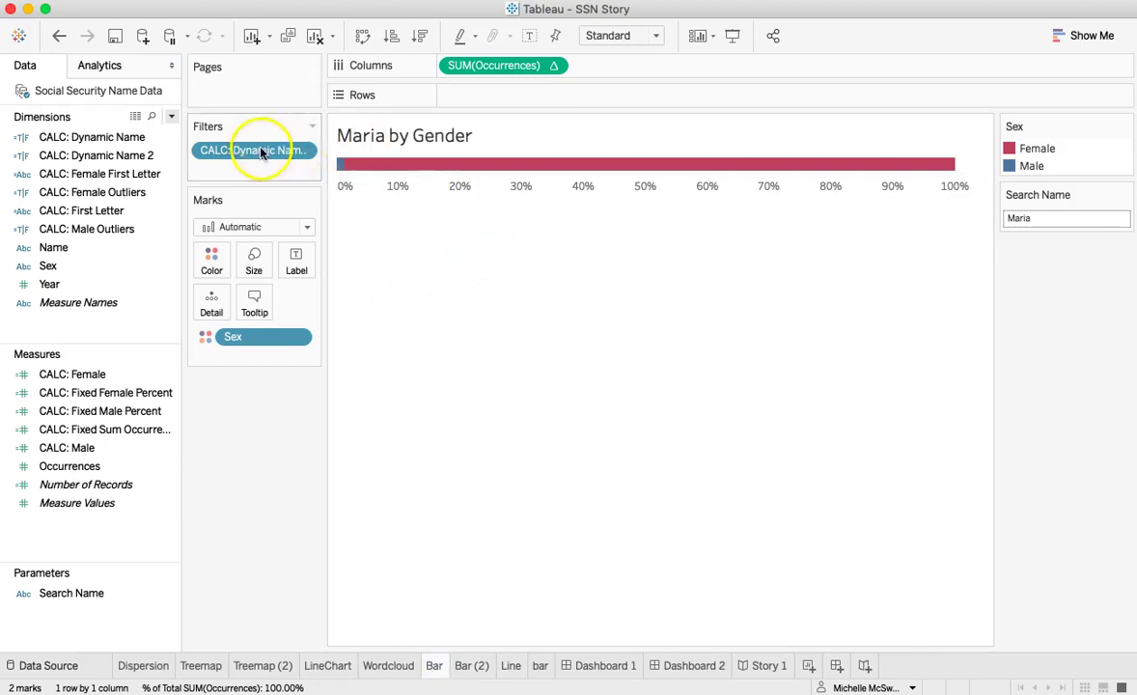
- Filter the Bar sheet to CALC: Dynamic Name = True and check the Maria charts on Dashboard 2
left_click_drag(78, 138, 214, 140)
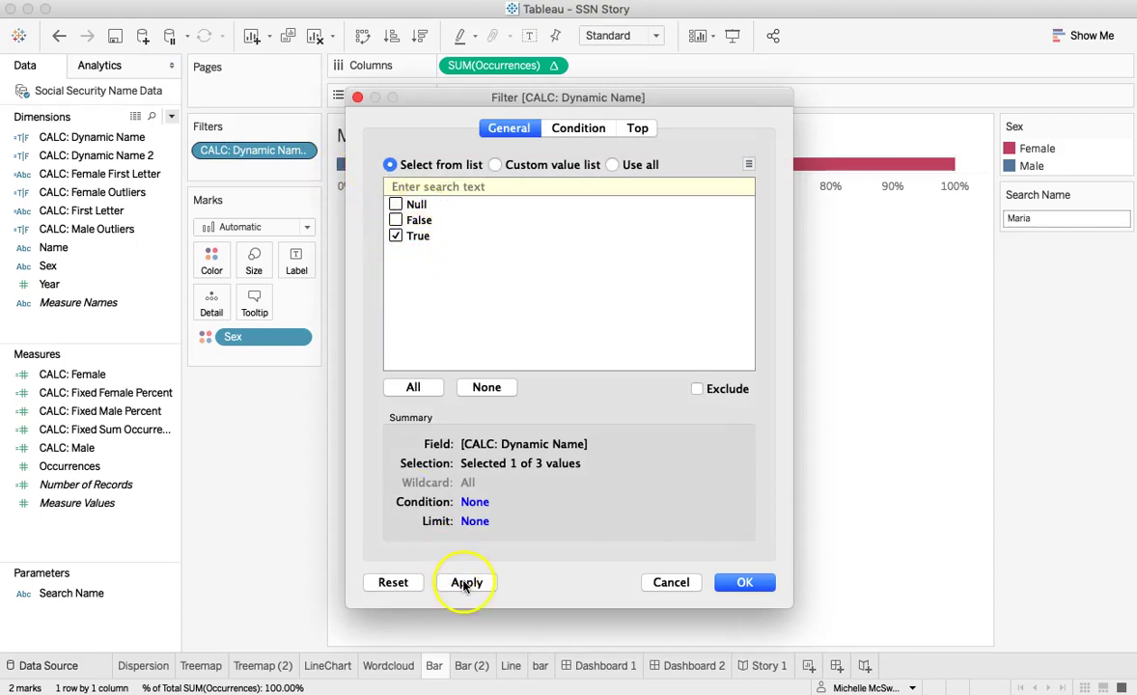
left_click(748, 583)
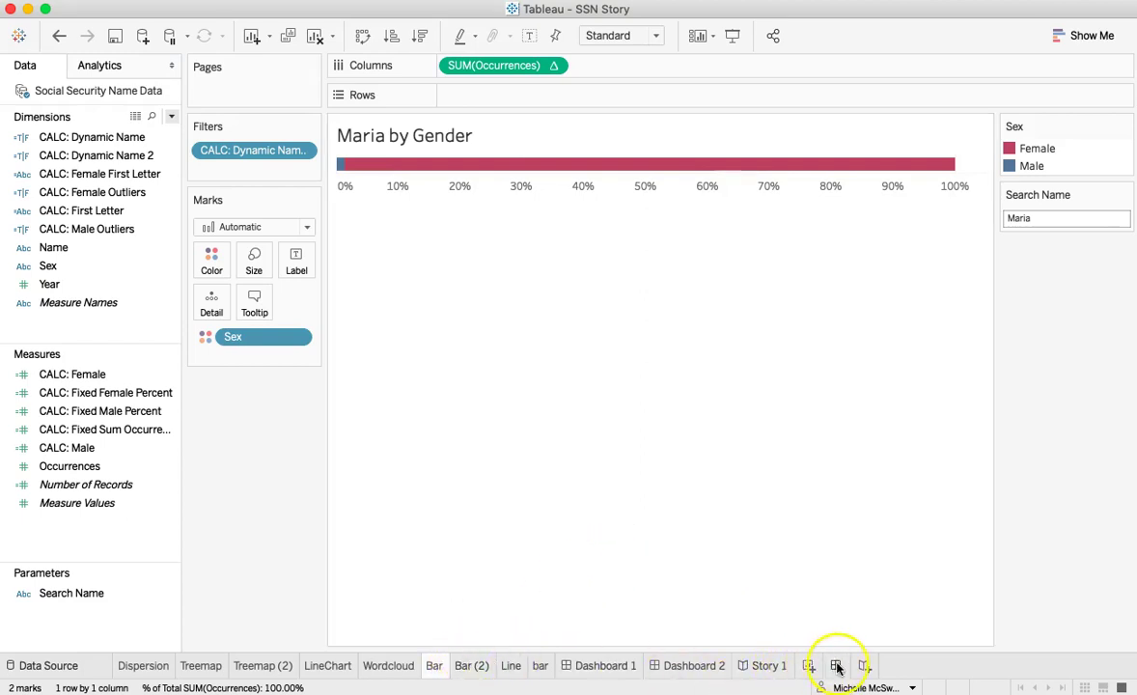
left_click(688, 666)
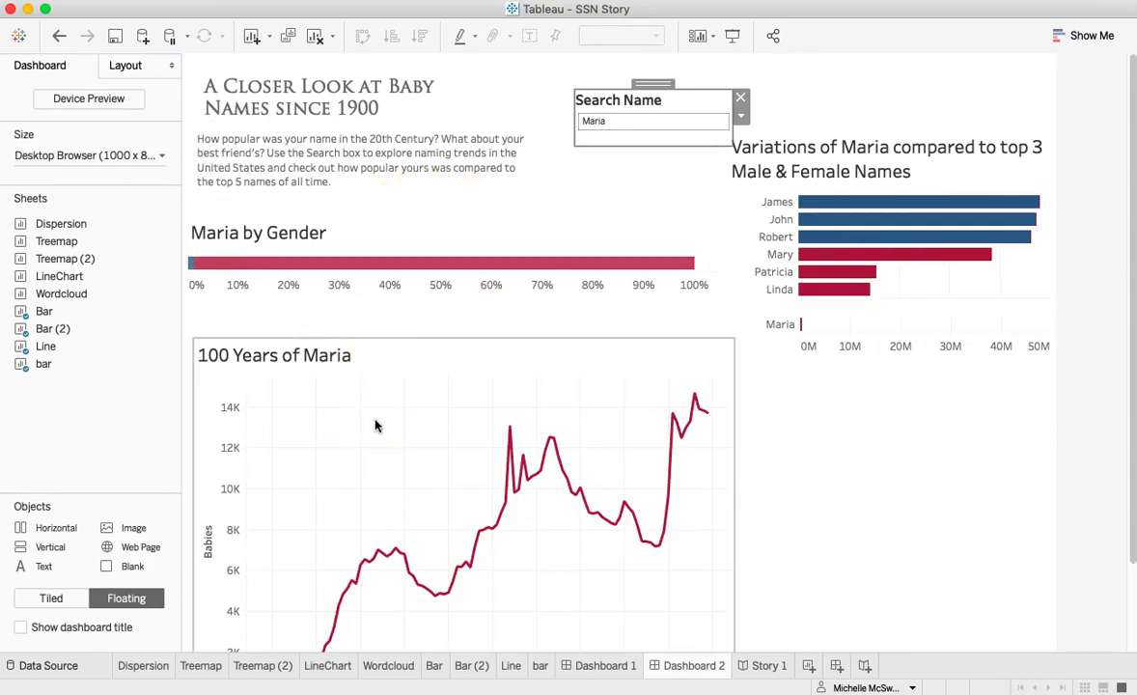
mouse_move(901, 220)
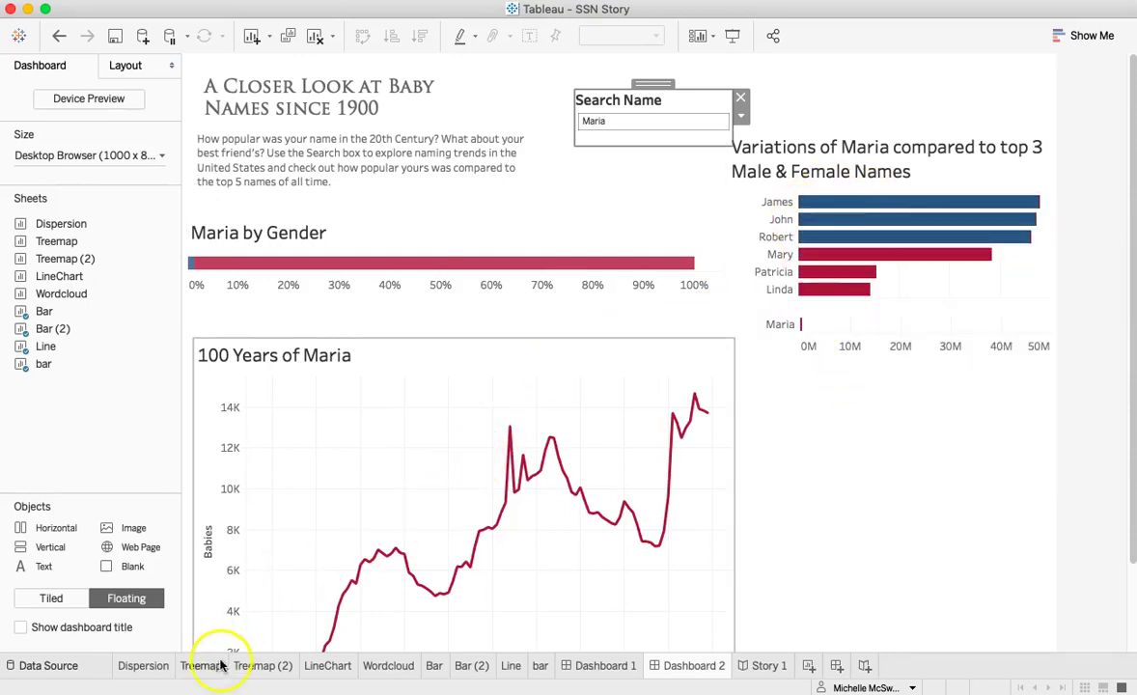
left_click(468, 674)
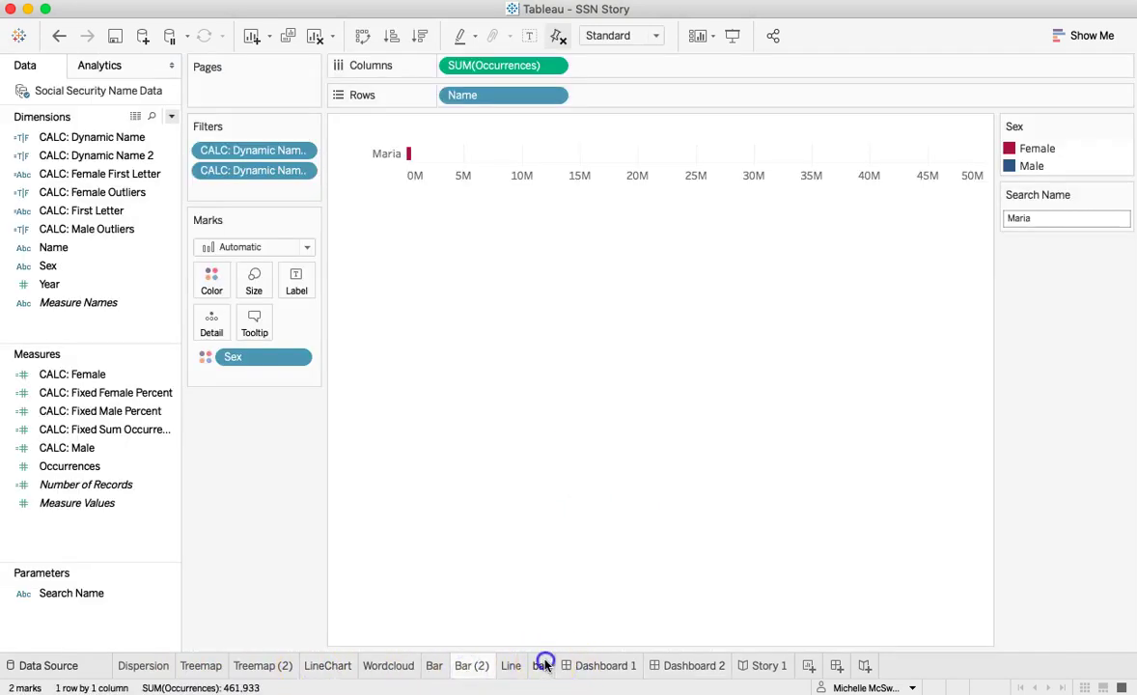
left_click(542, 665)
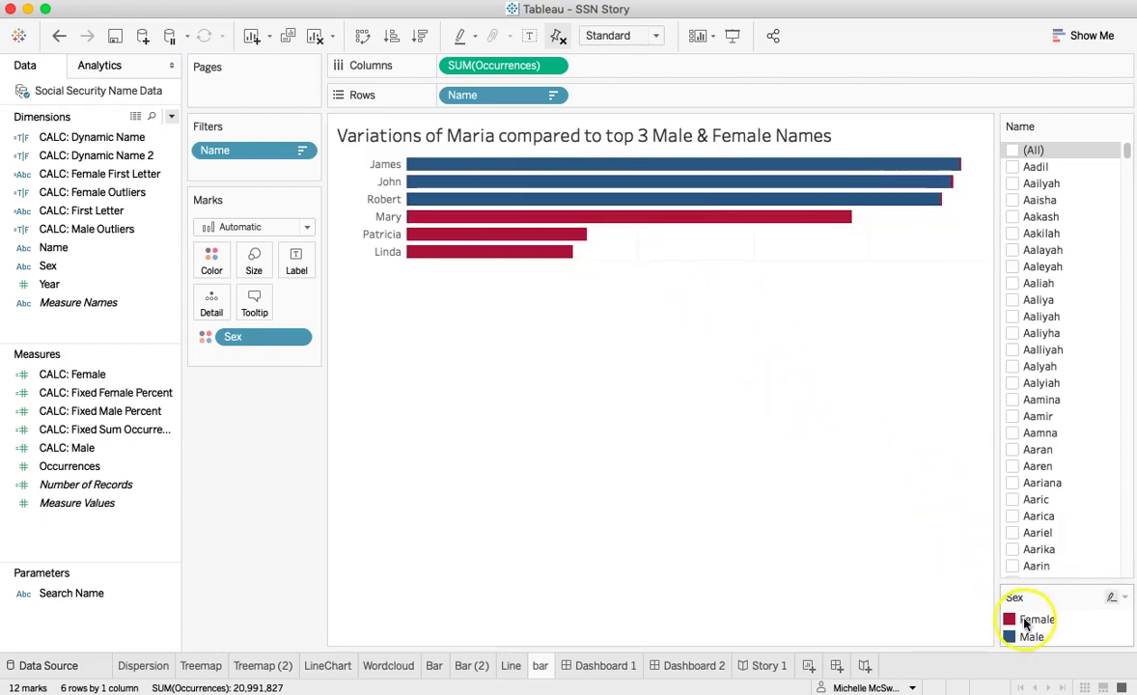
mouse_move(485, 238)
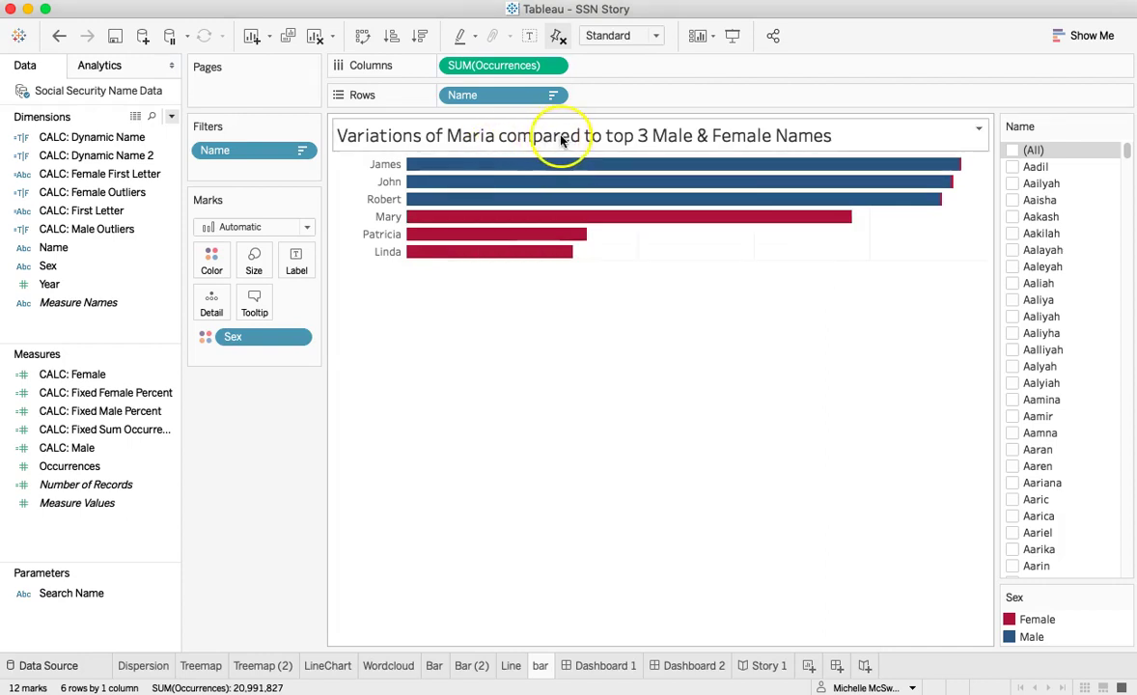
mouse_move(657, 183)
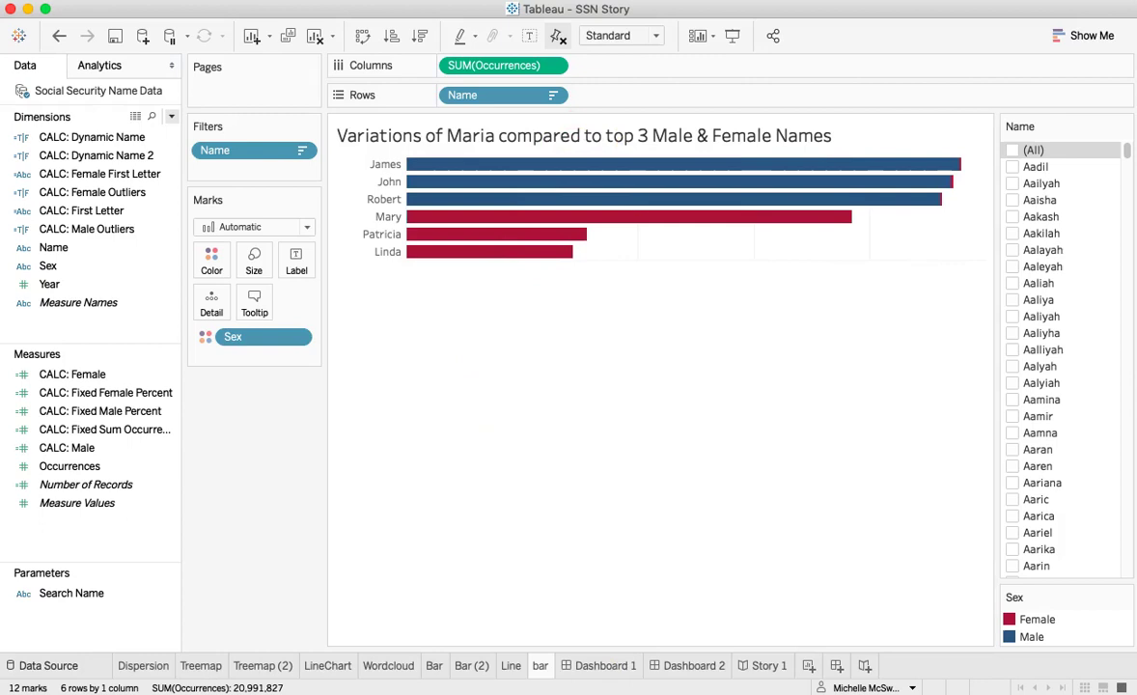
left_click(694, 666)
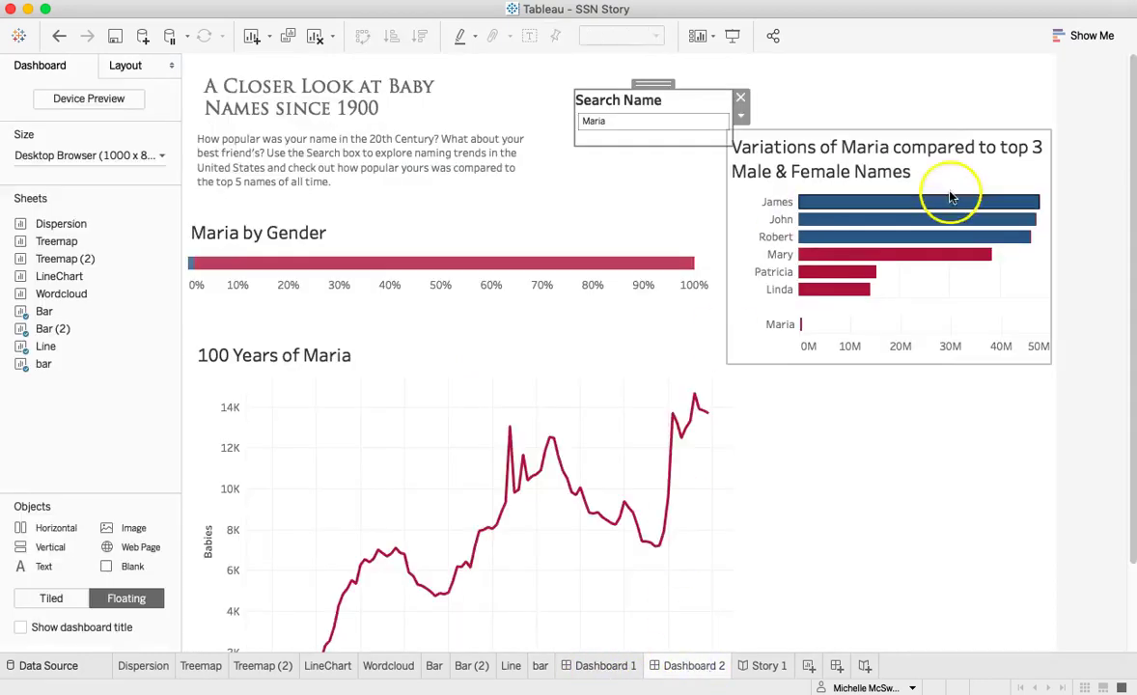
- Undo an accidental Bar (2) add and nudge the floating Maria zone up below Variations
double_click(56, 328)
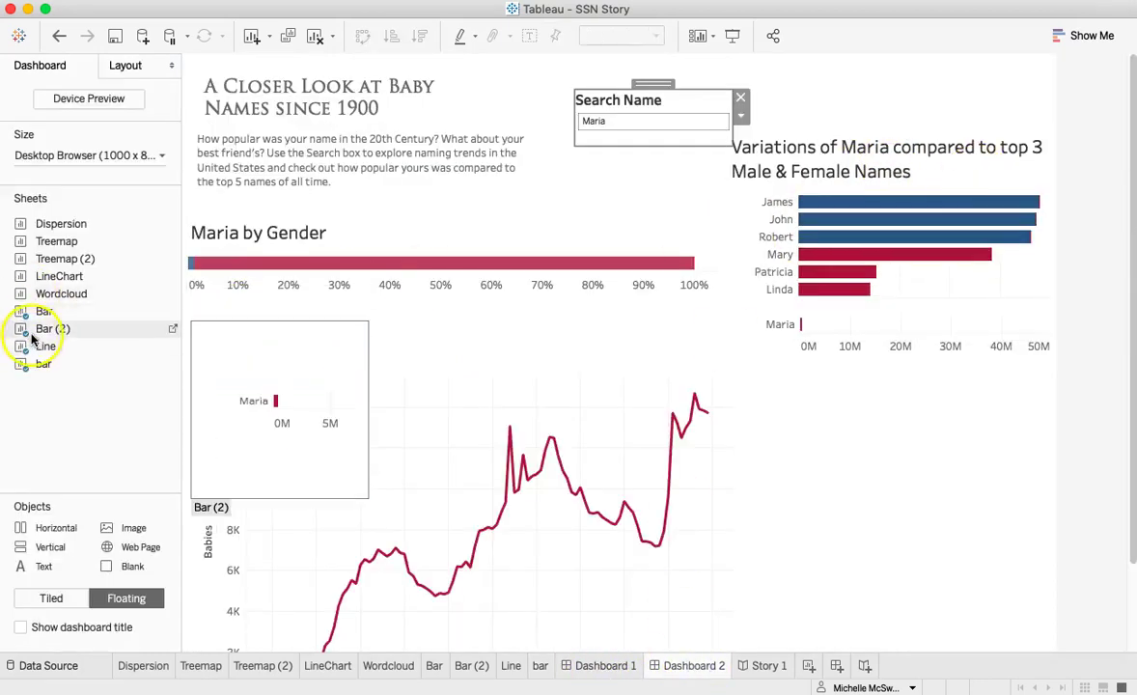
key("ctrl+z")
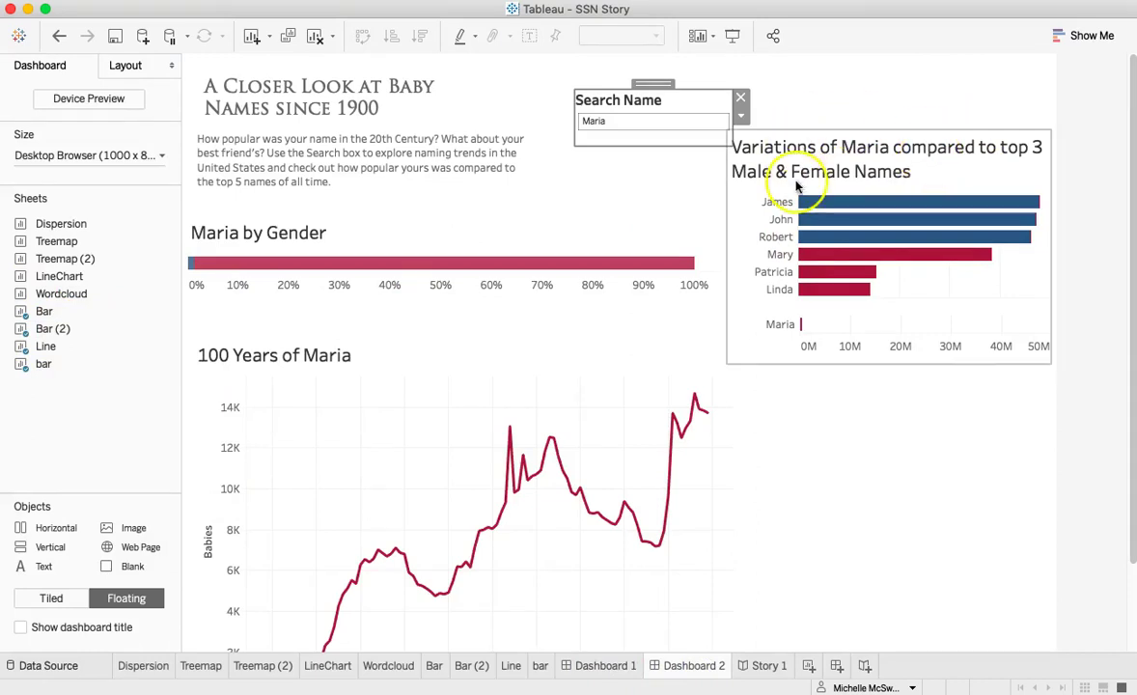
left_click(917, 311)
mouse_move(906, 302)
left_mouse_down()
mouse_move(900, 277)
mouse_move(895, 297)
left_mouse_up()
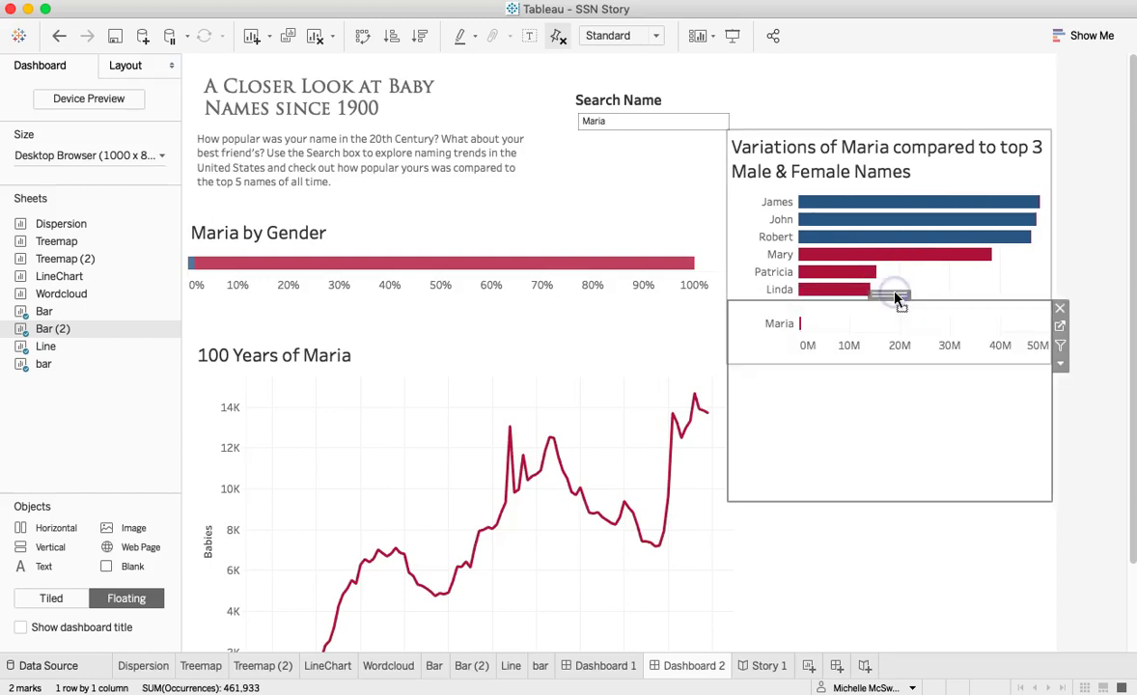
left_click(904, 533)
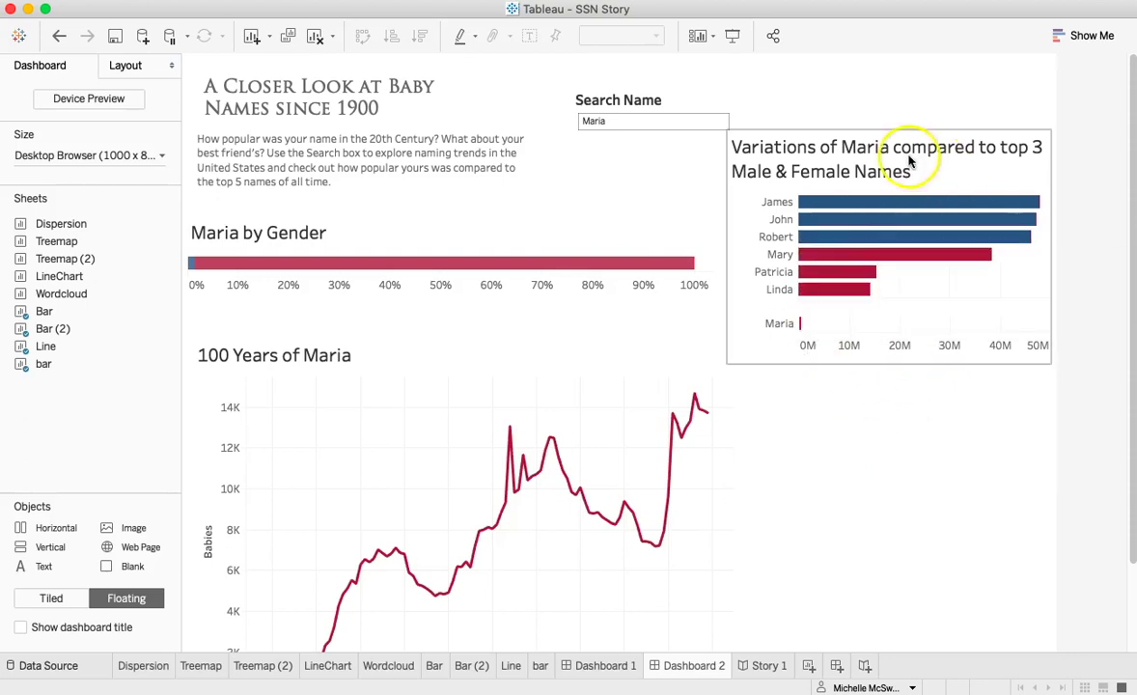
mouse_move(874, 287)
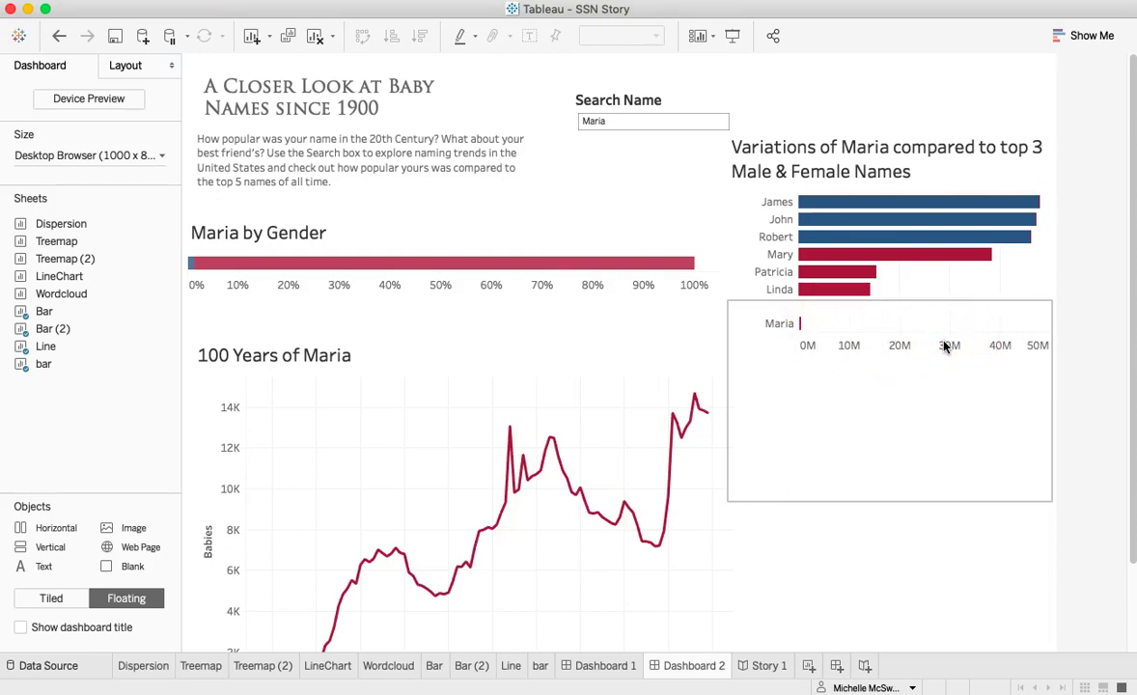
- On the bar sheet, set the Occurrences axis major tick marks to None
left_click(472, 666)
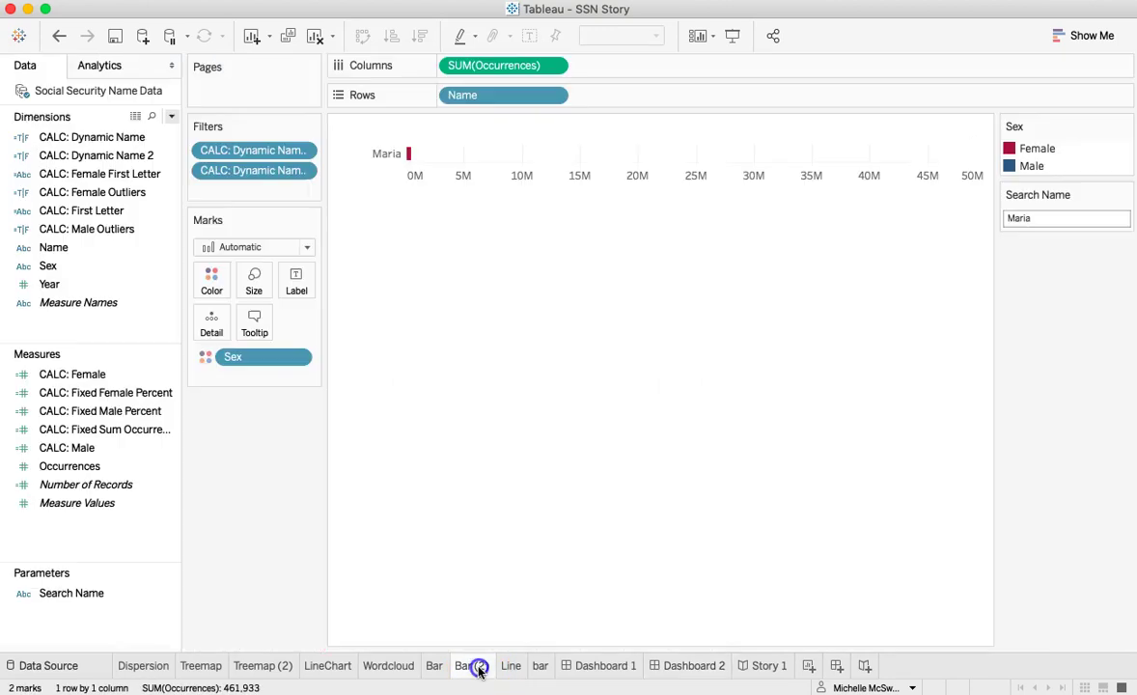
left_click(539, 666)
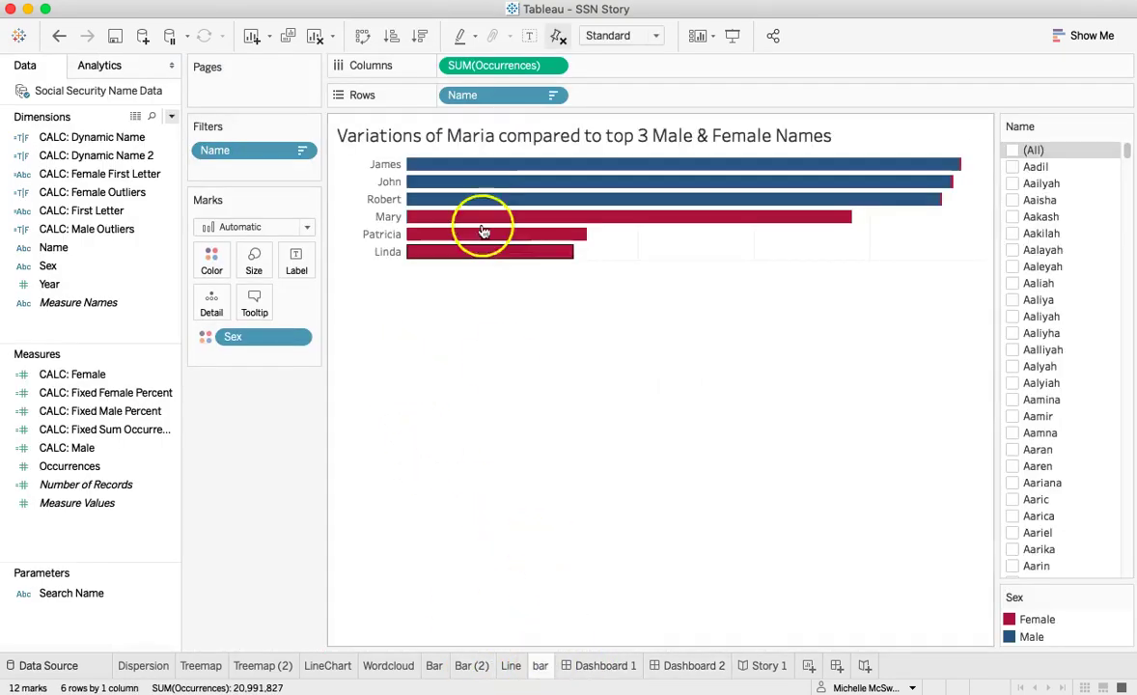
right_click(432, 273)
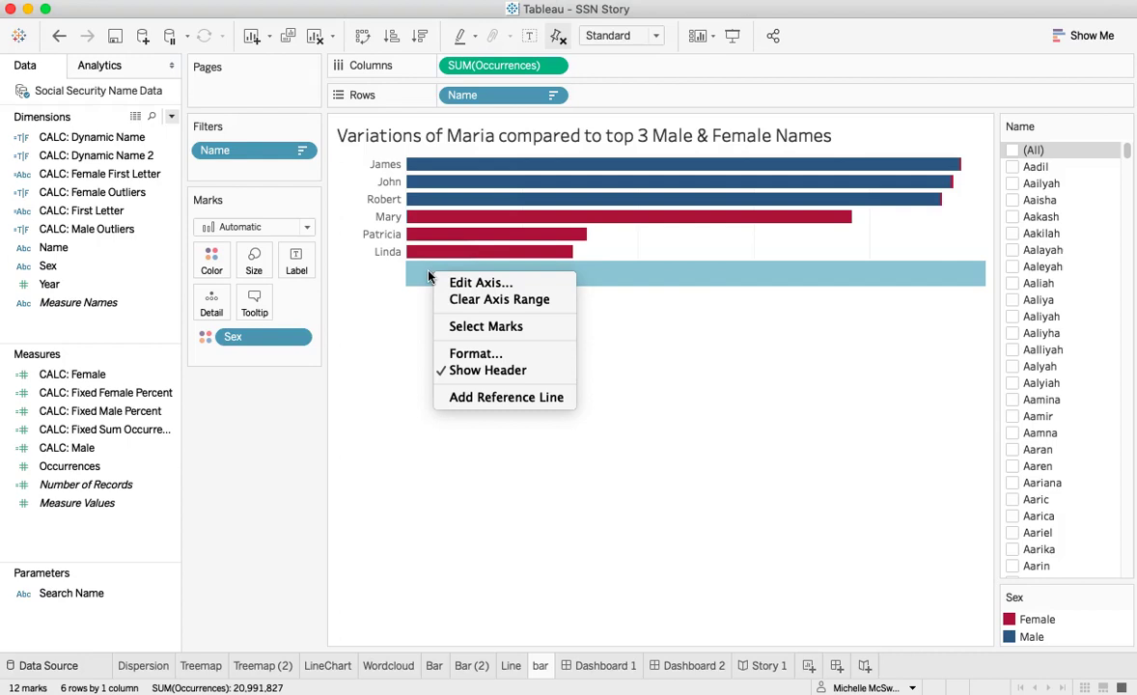
left_click(216, 200)
left_click_drag(216, 200, 336, 216)
double_click(429, 283)
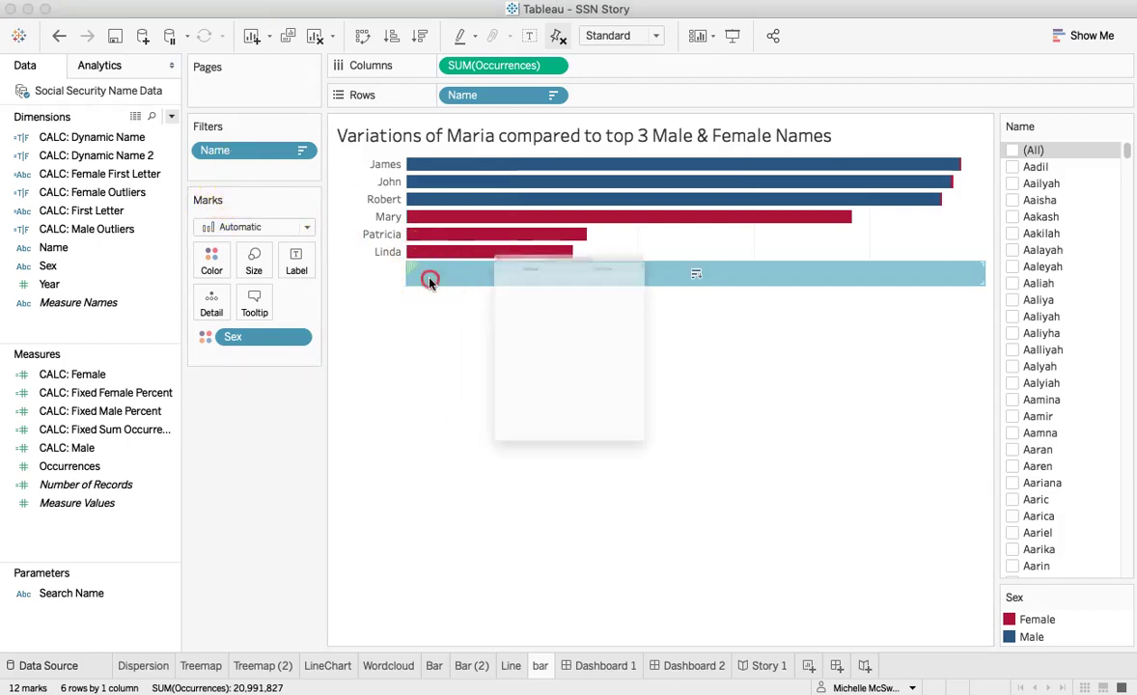
left_click(666, 128)
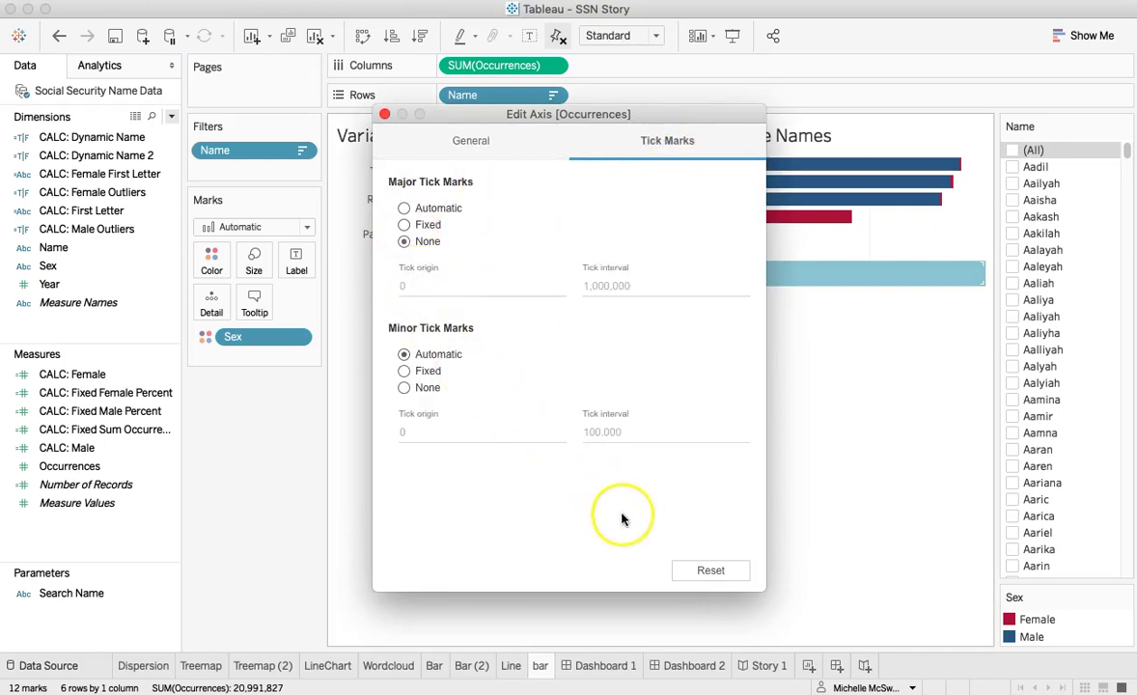
left_click(383, 115)
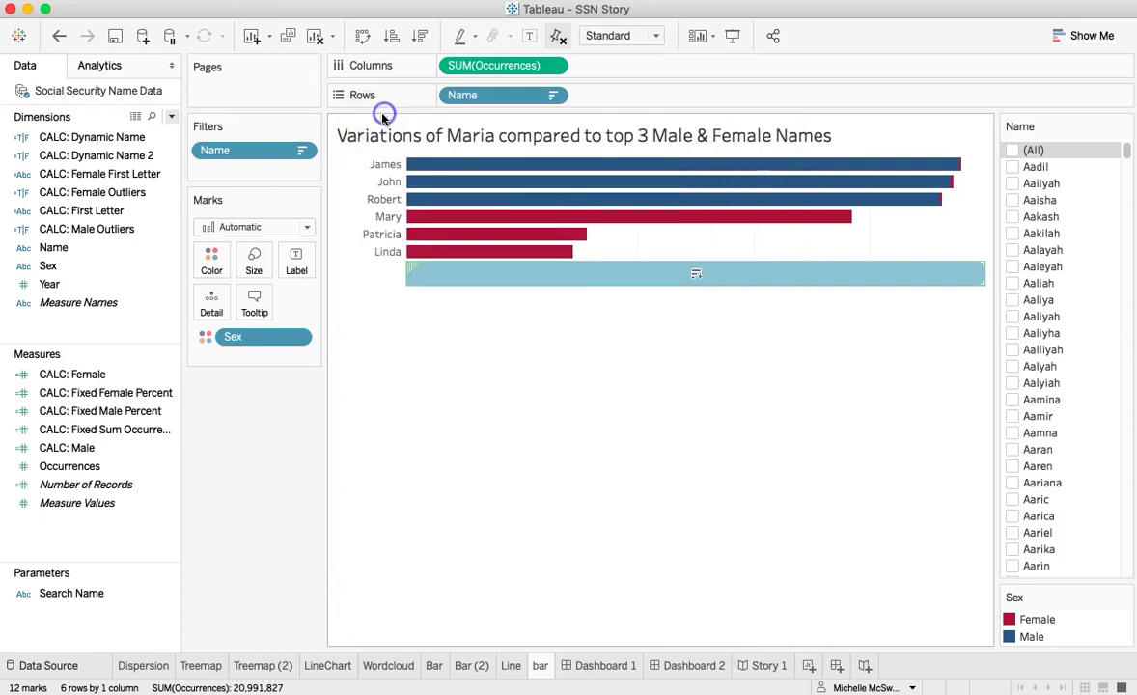
- Format the bar sheet's lines so the zero lines are set to None
right_click(414, 282)
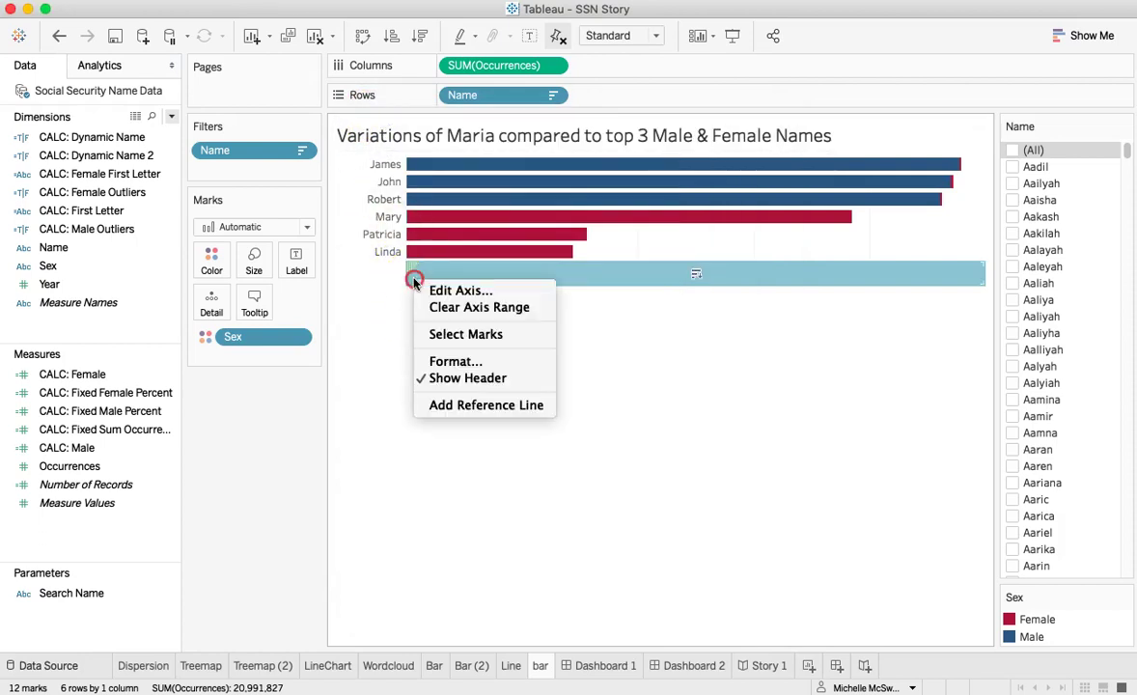
left_click(434, 363)
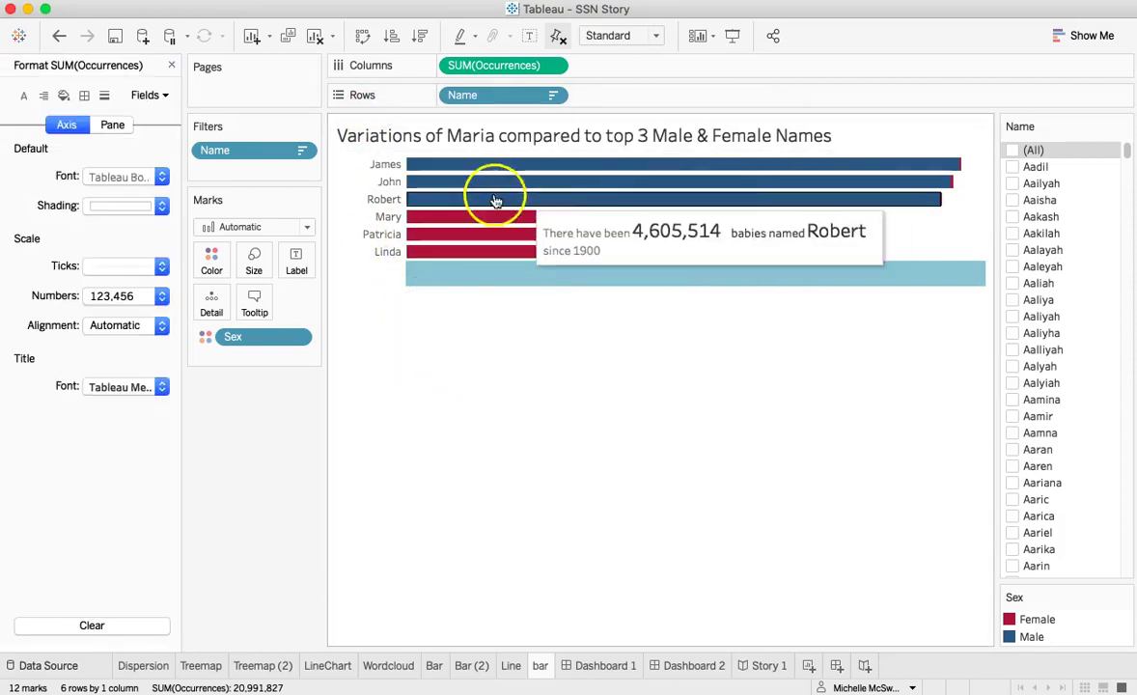
left_click(114, 126)
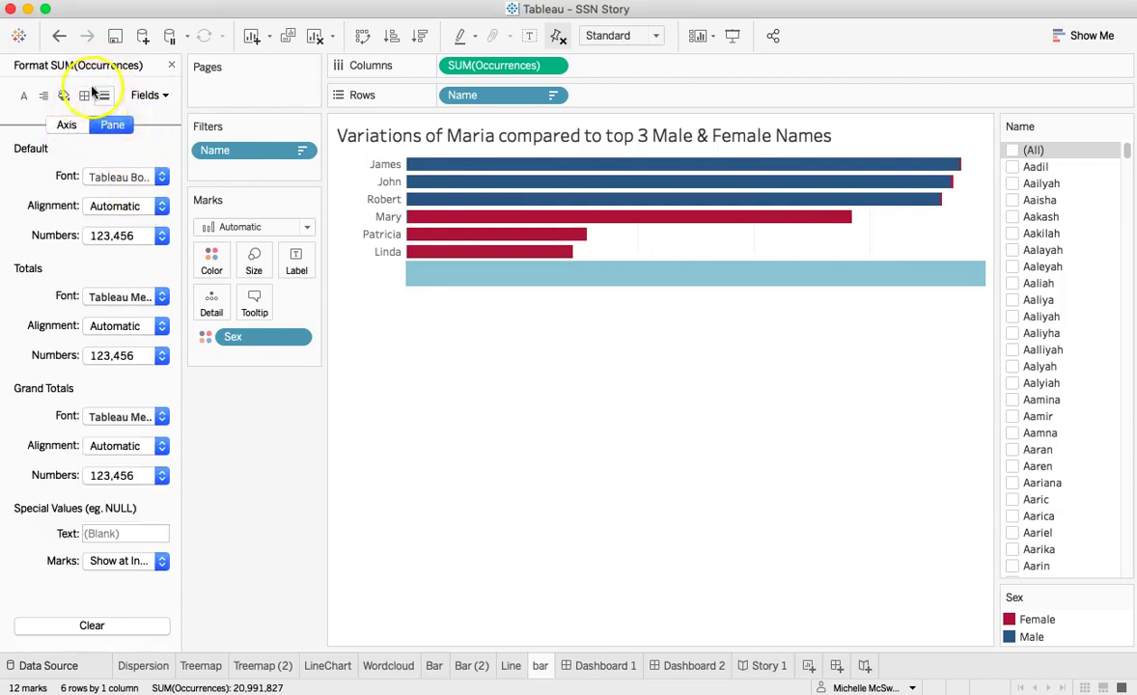
left_click(105, 94)
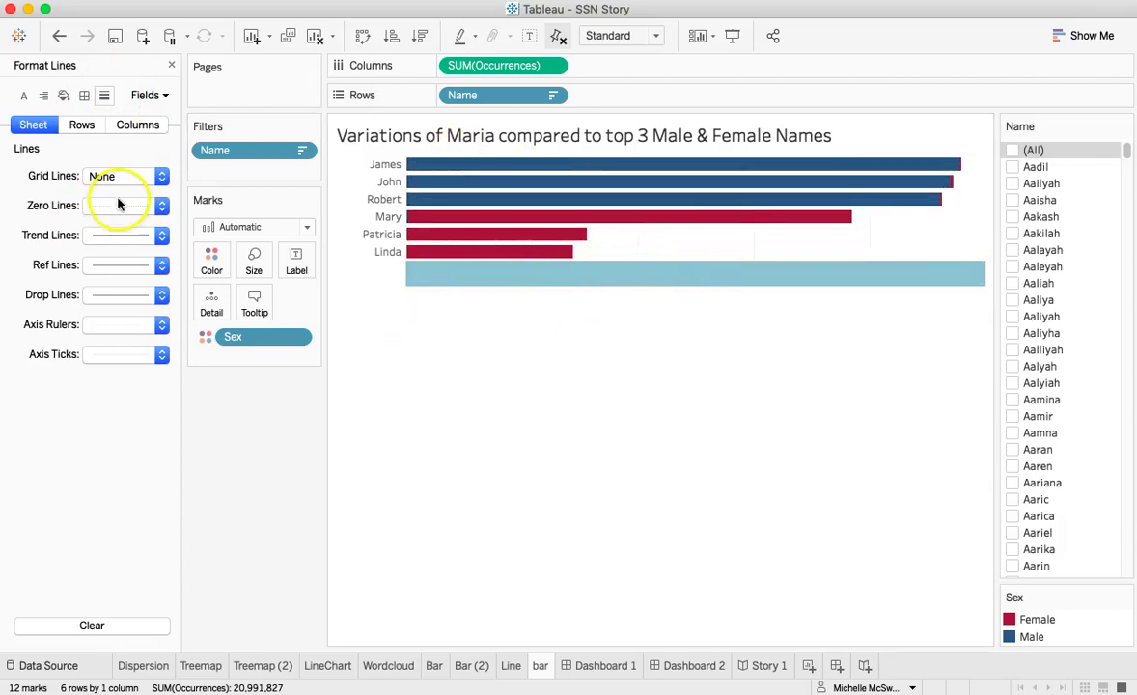
left_click(150, 205)
left_click(152, 231)
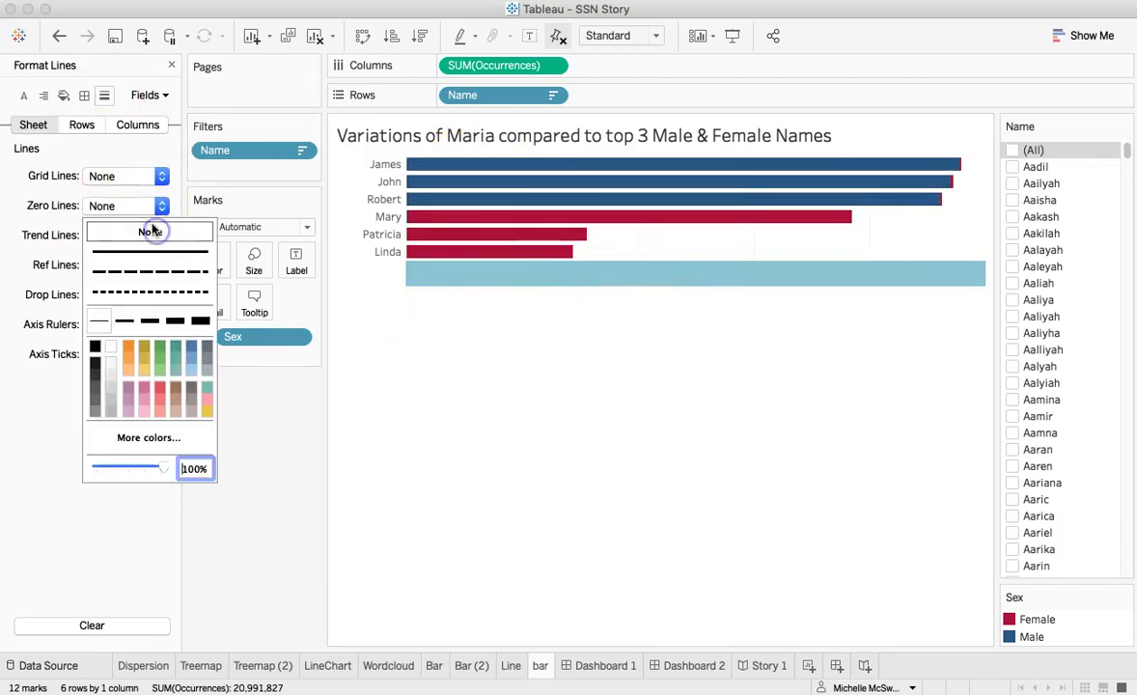
left_click(79, 154)
left_click(82, 124)
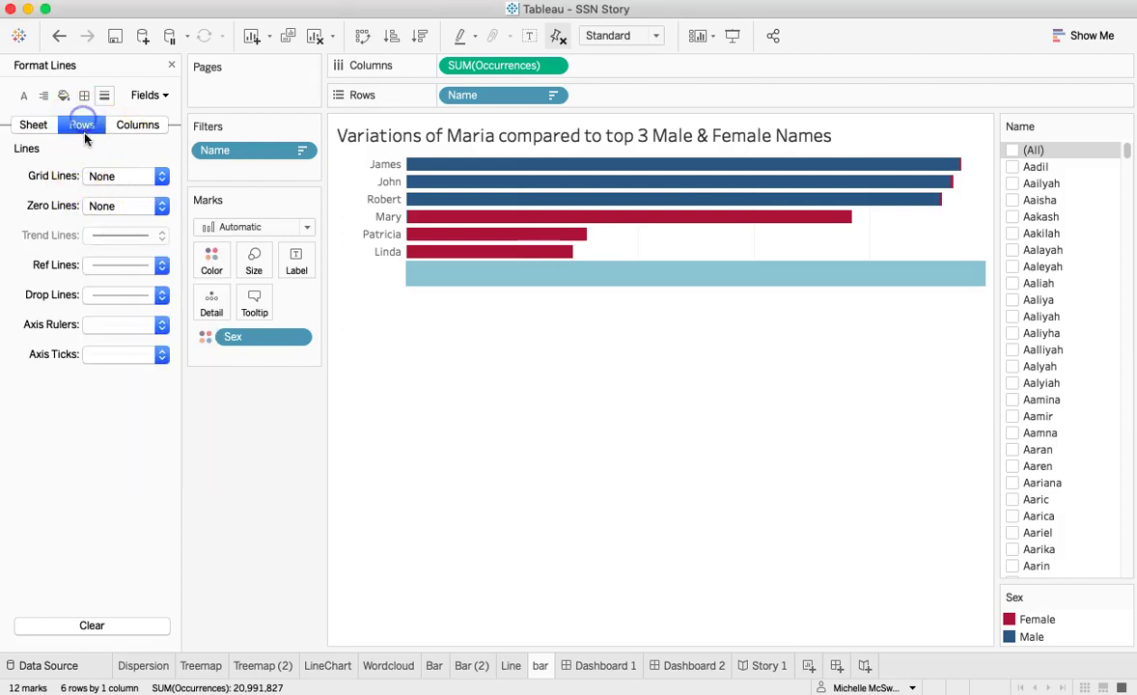
left_click(143, 125)
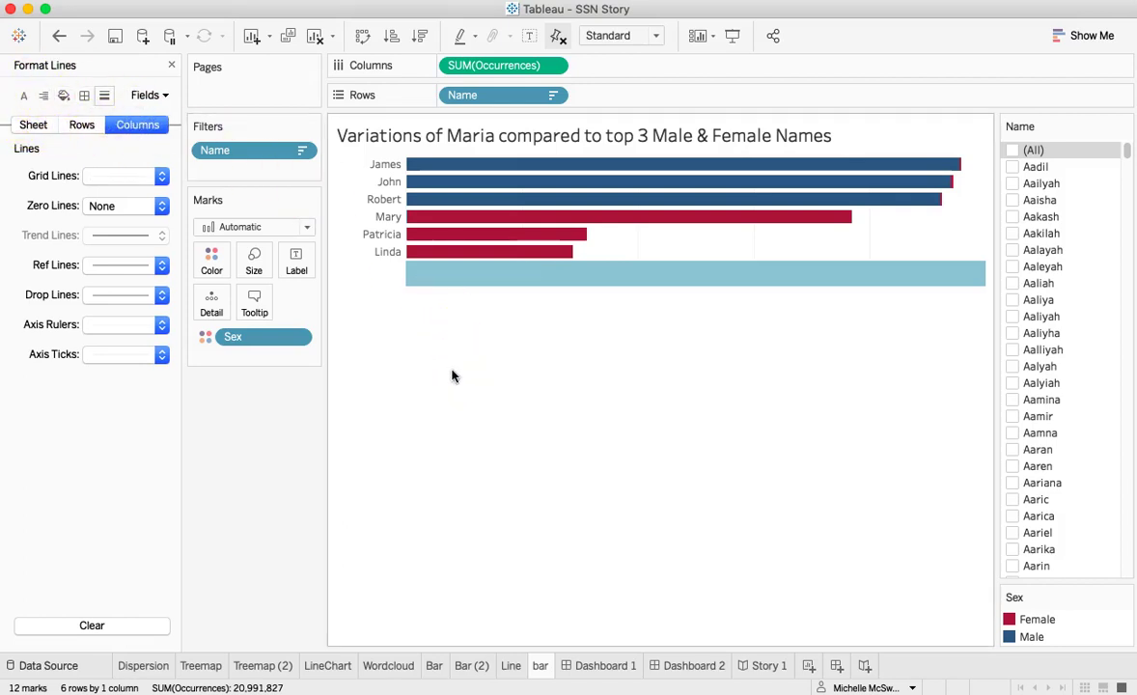
- Open formatting for the Name row headers, then close the formatting panel
left_click(452, 376)
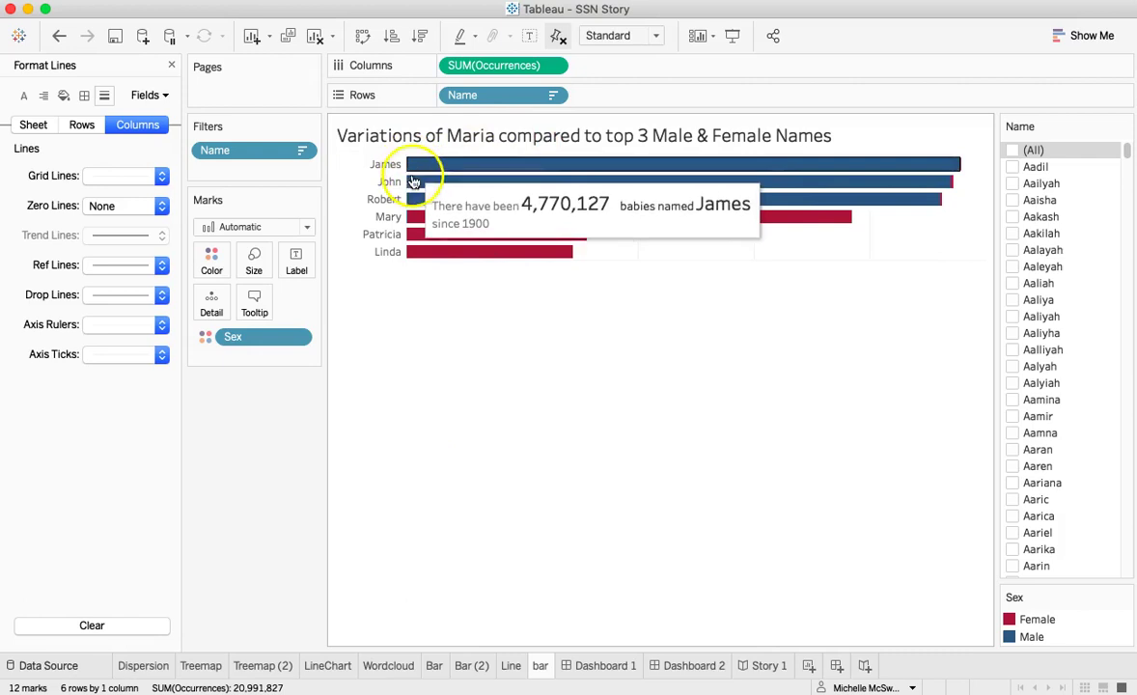
left_click(541, 276)
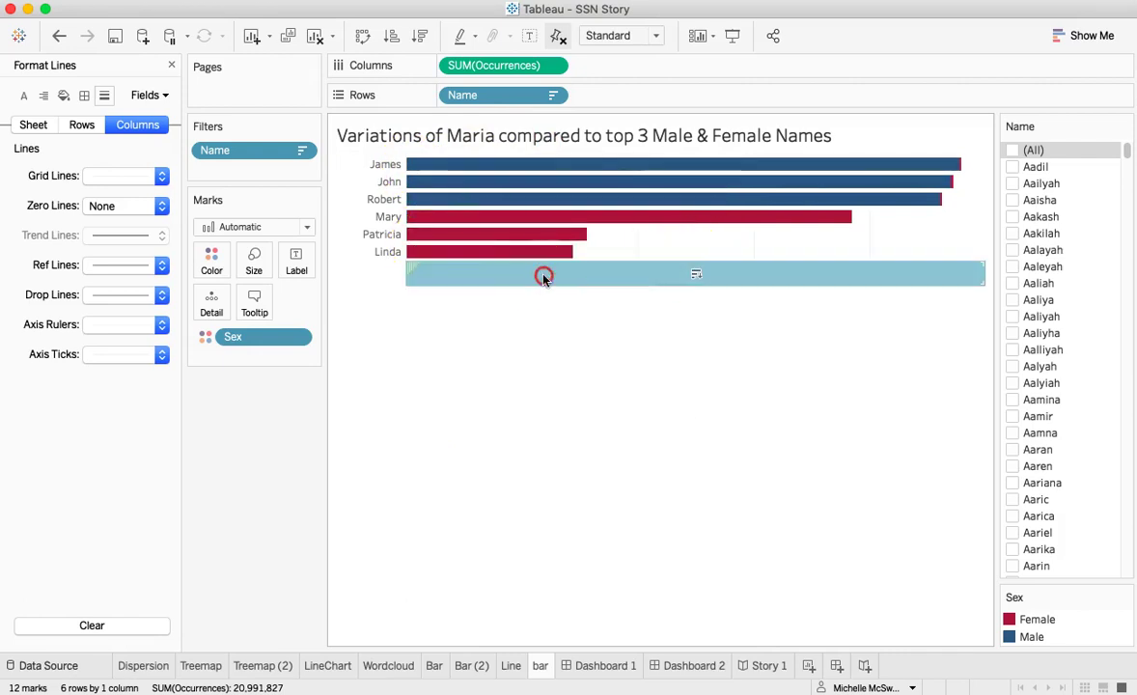
right_click(537, 275)
left_click(347, 214)
right_click(346, 201)
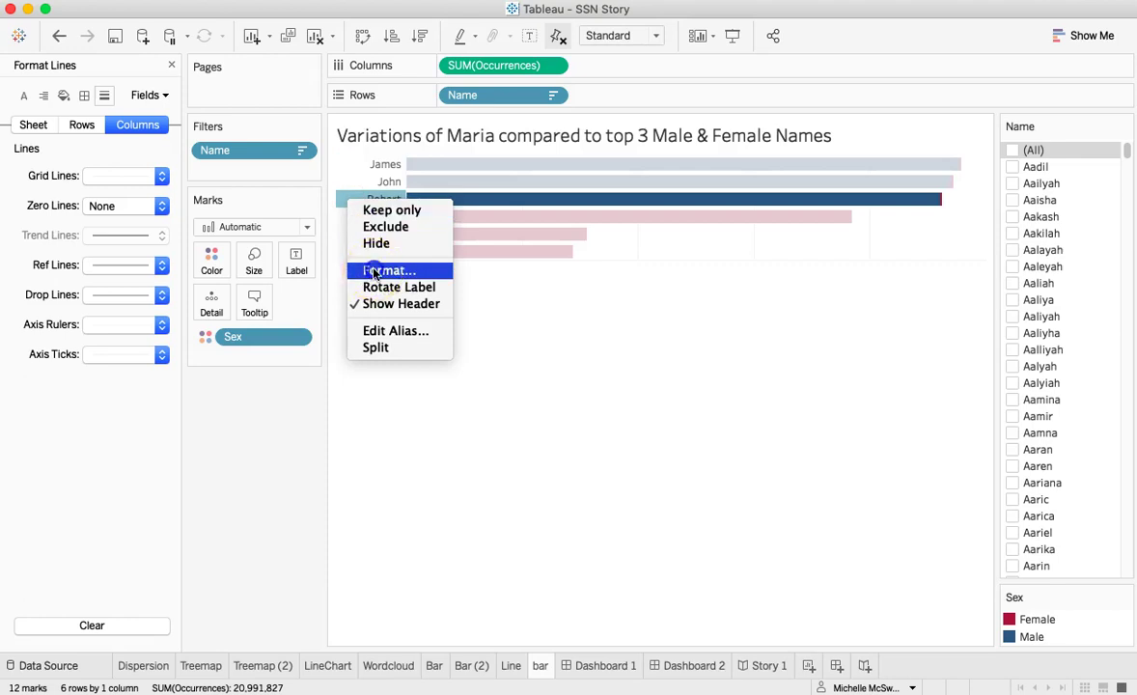
left_click(377, 271)
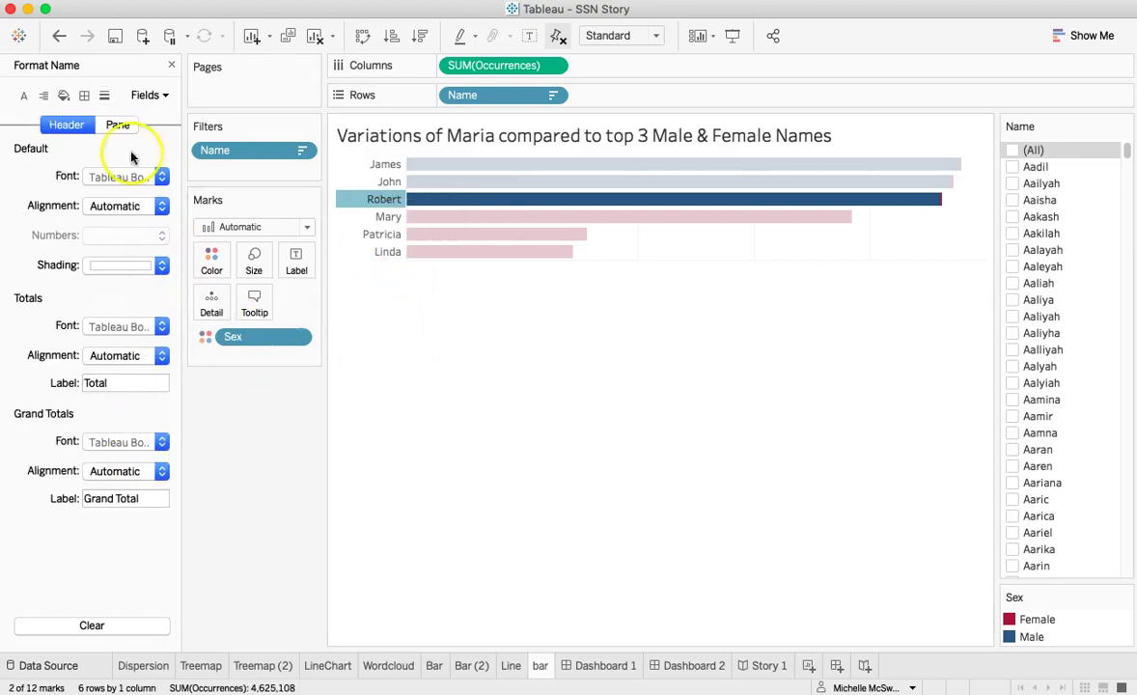
left_click(170, 65)
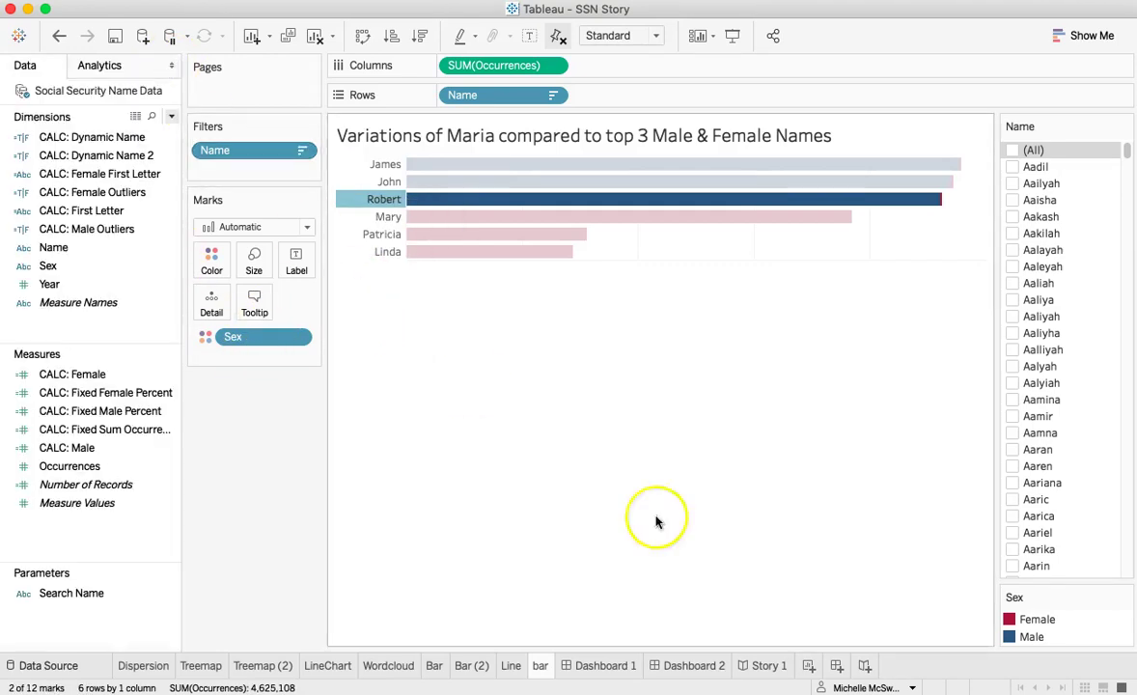
- On Bar (2), remove the old filter and filter CALC: Dynamic Name 2 to True
left_click(480, 666)
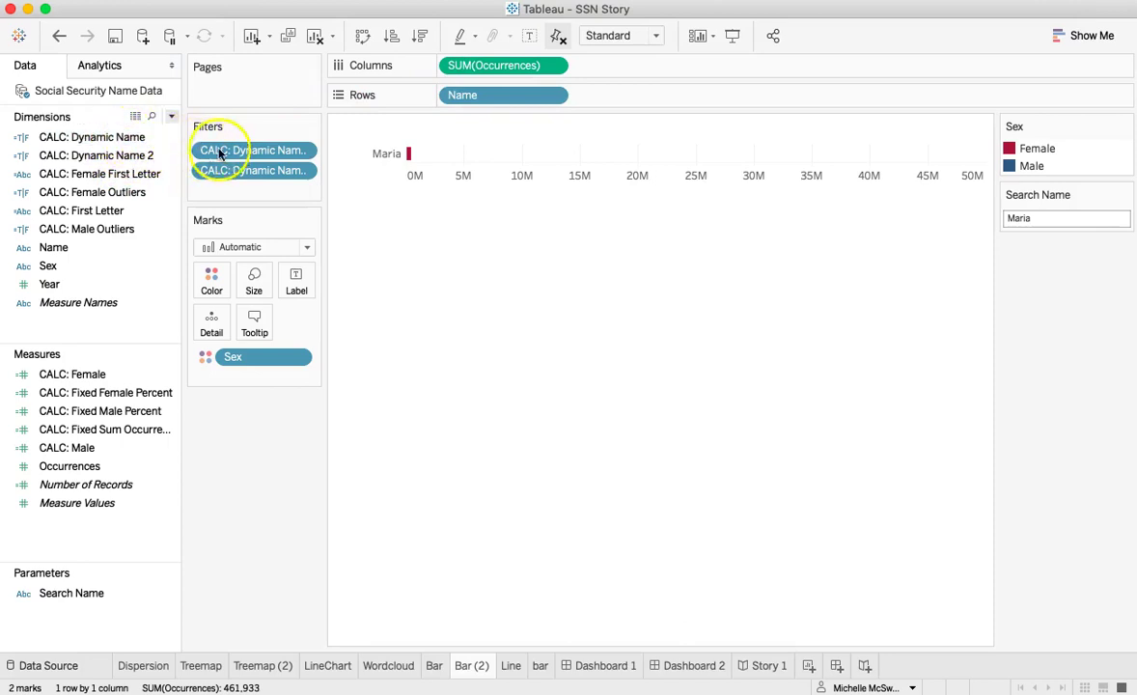
left_click_drag(201, 181, 112, 161)
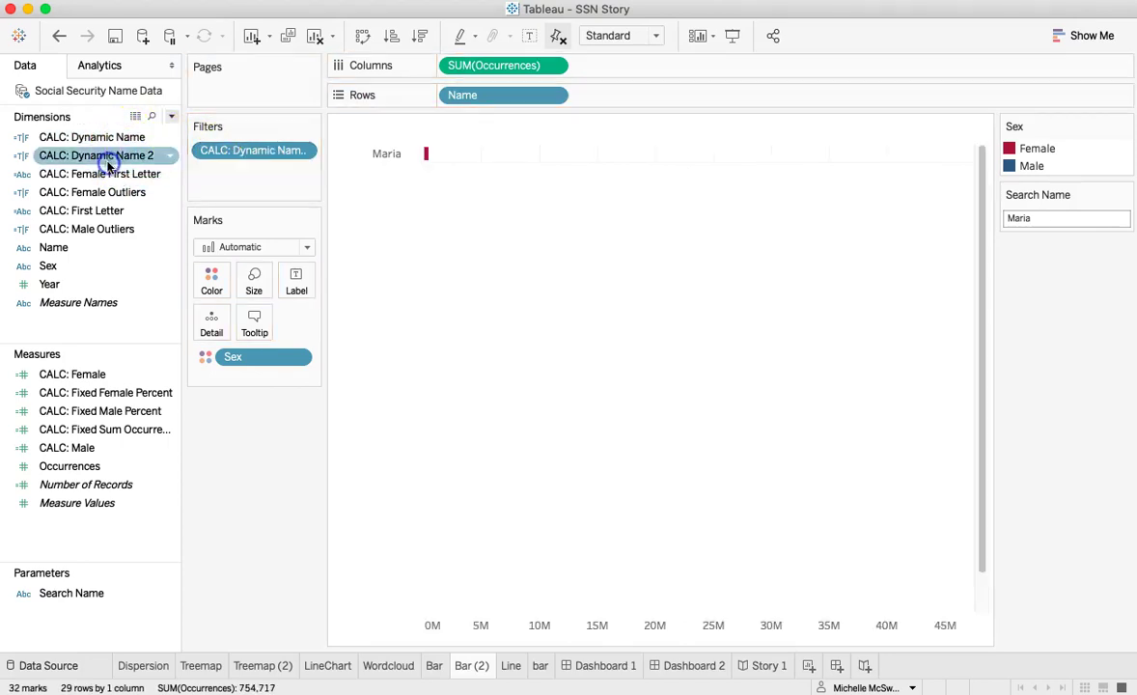
left_click(261, 156)
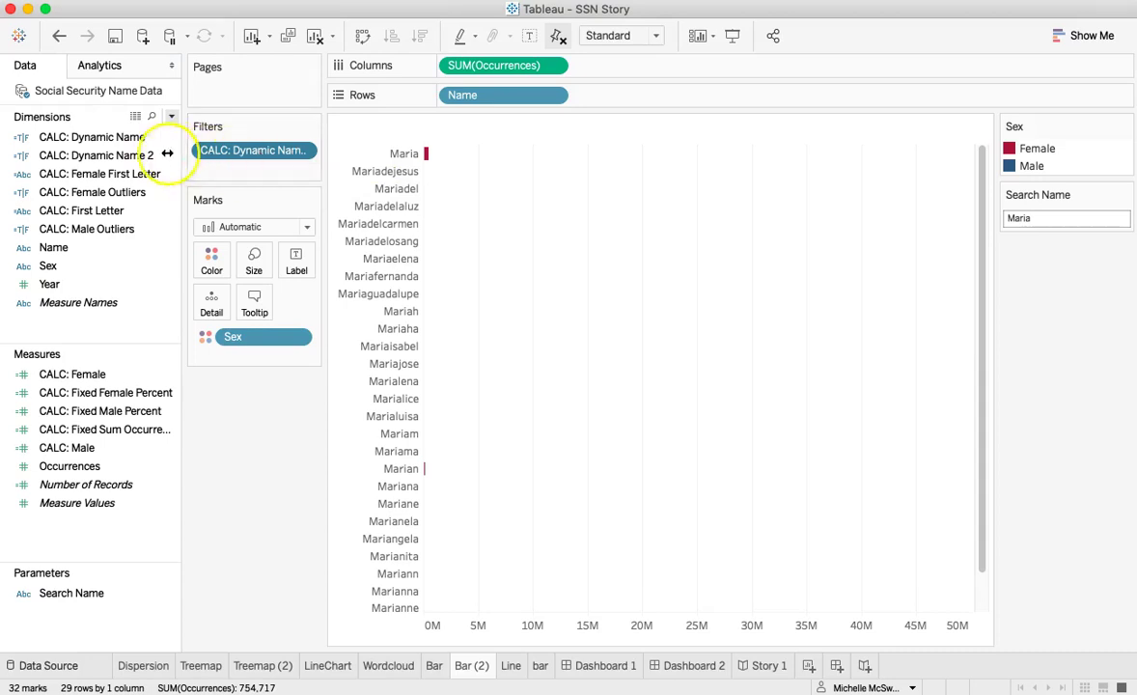
left_click_drag(107, 157, 243, 166)
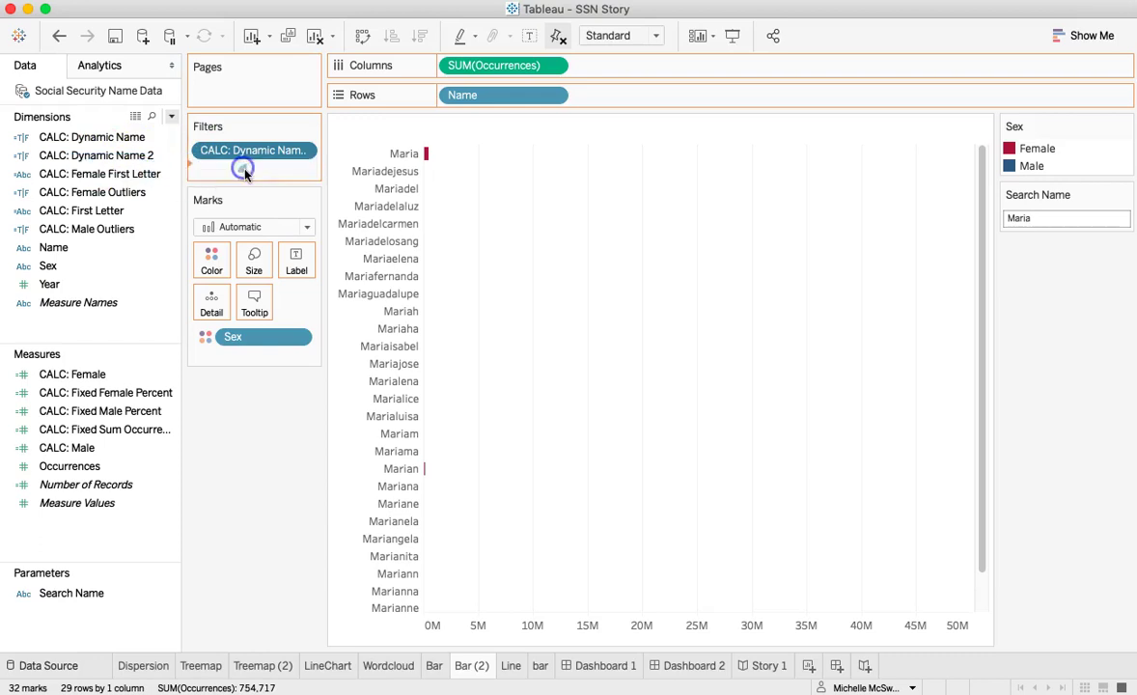
left_click(396, 220)
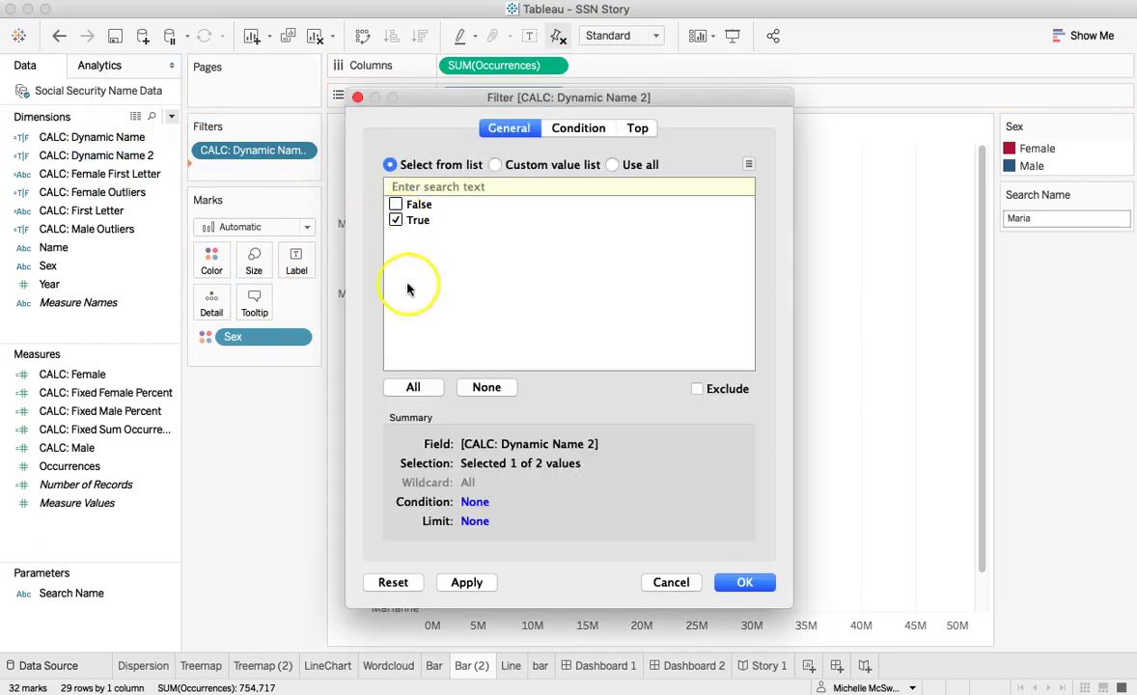
left_click(479, 584)
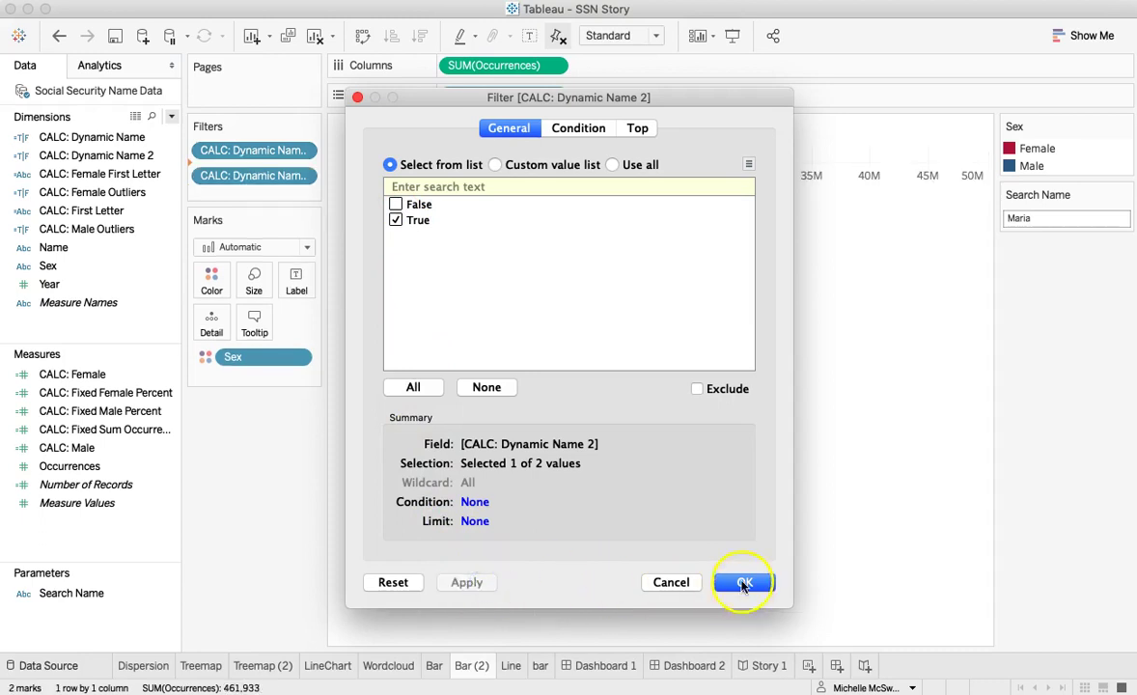
left_click(745, 582)
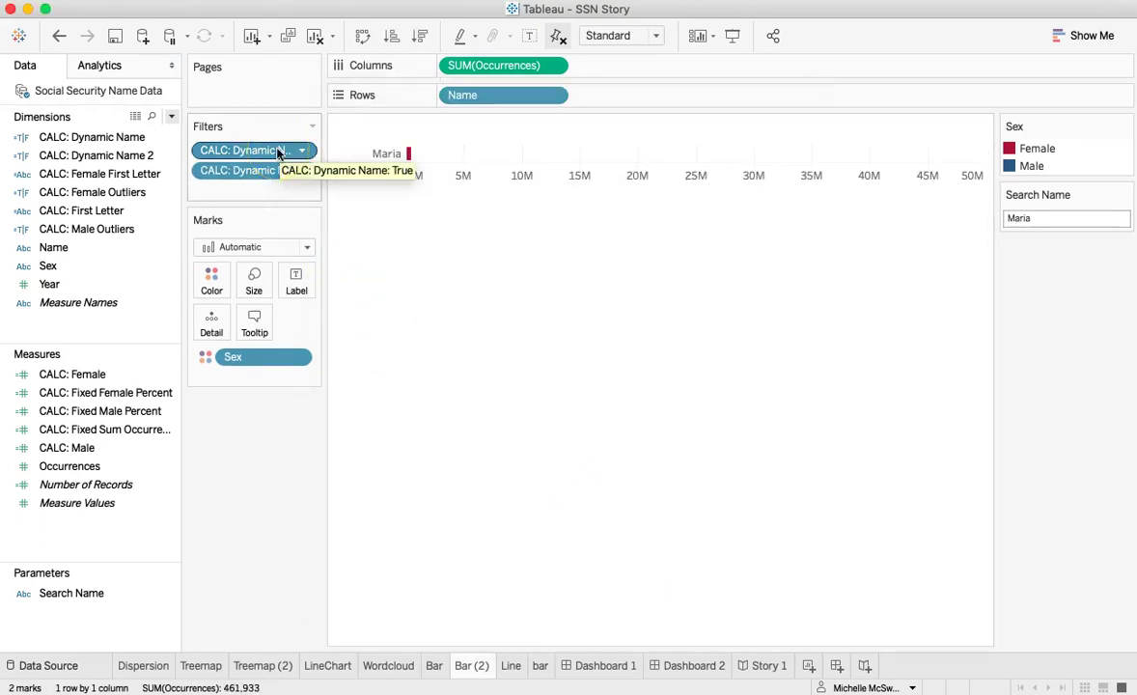
left_click(433, 149)
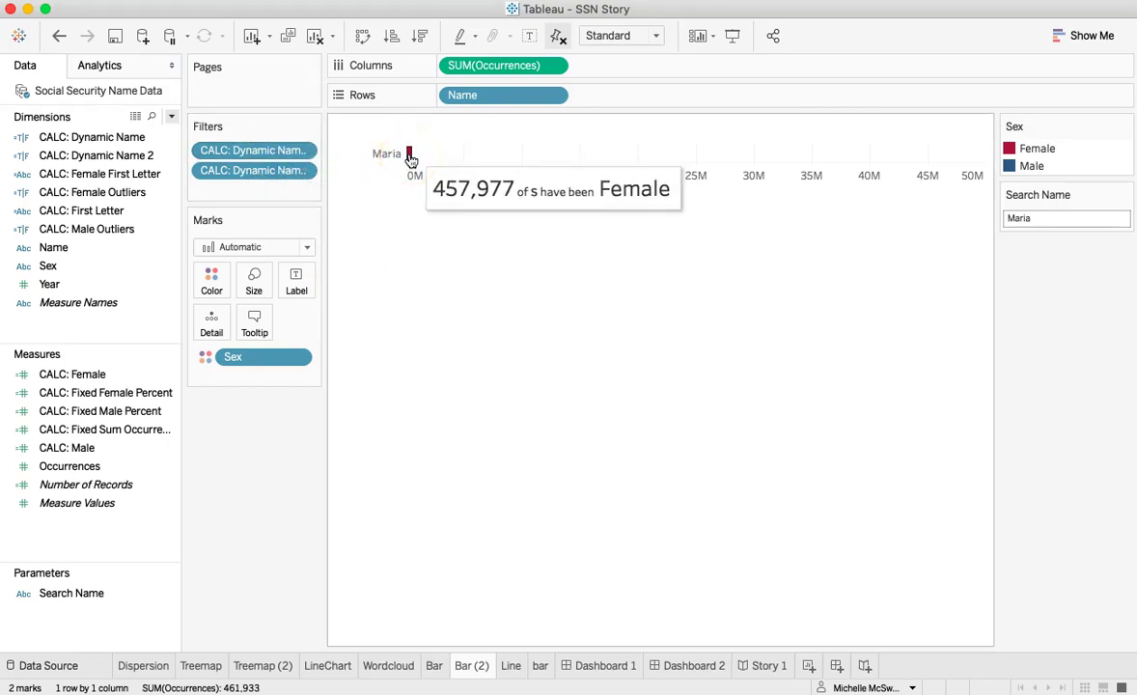
left_click(371, 150)
left_click(267, 152)
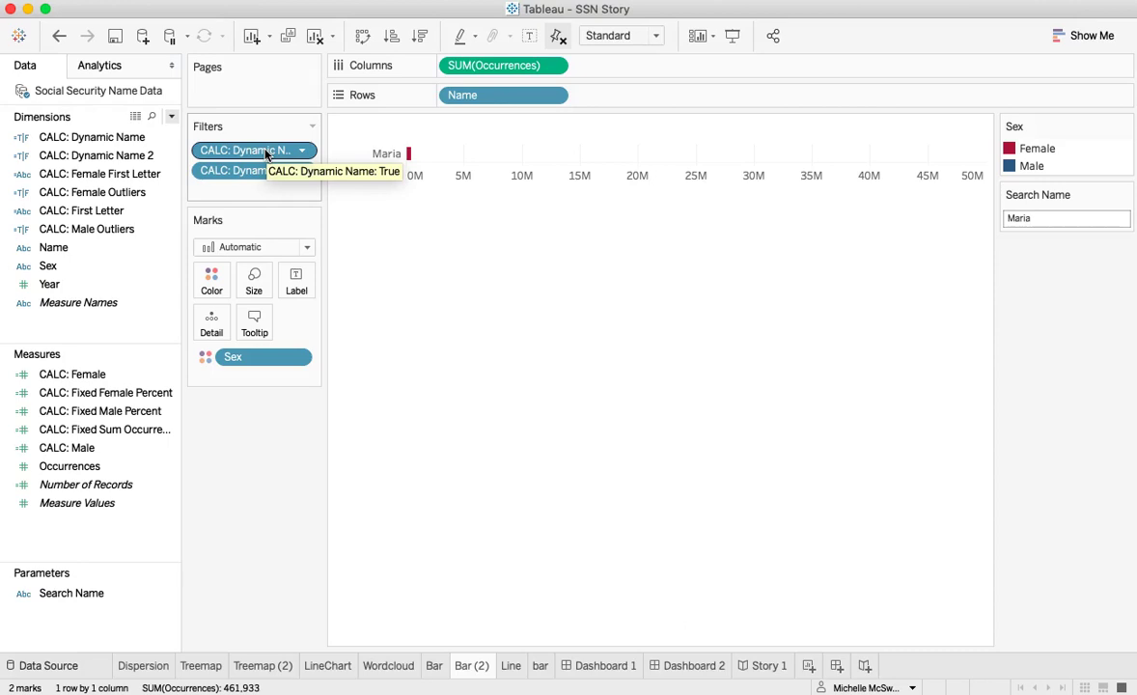
left_click(288, 122)
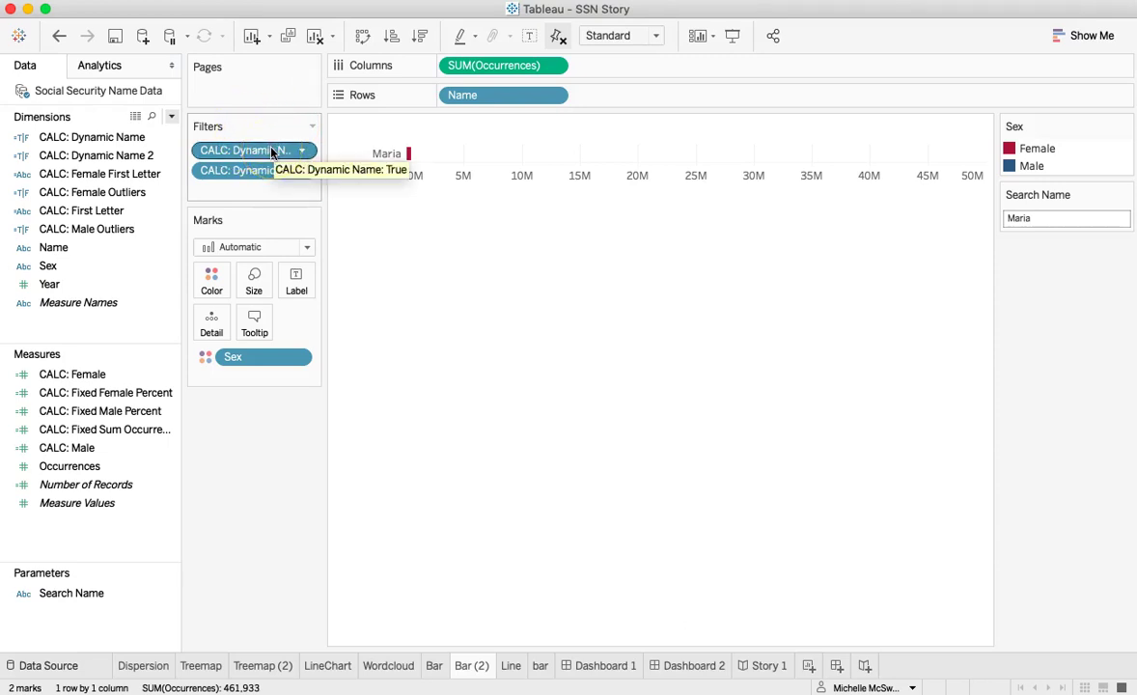
mouse_move(242, 152)
left_mouse_down()
mouse_move(101, 155)
mouse_move(241, 174)
left_mouse_up()
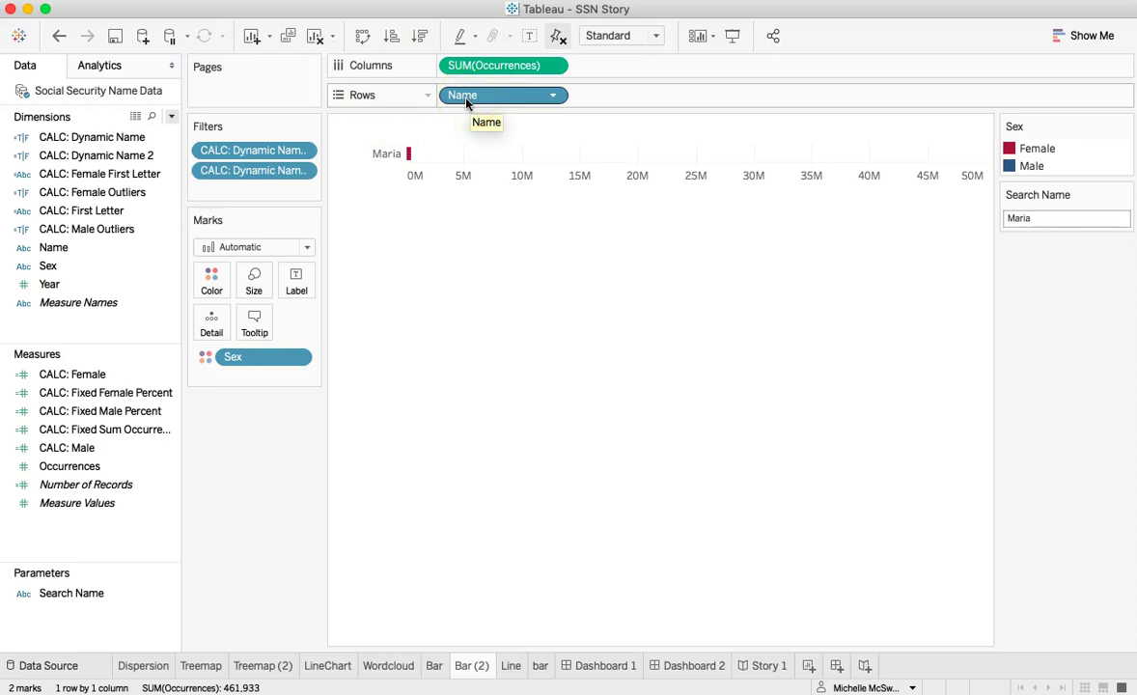
left_click(387, 154)
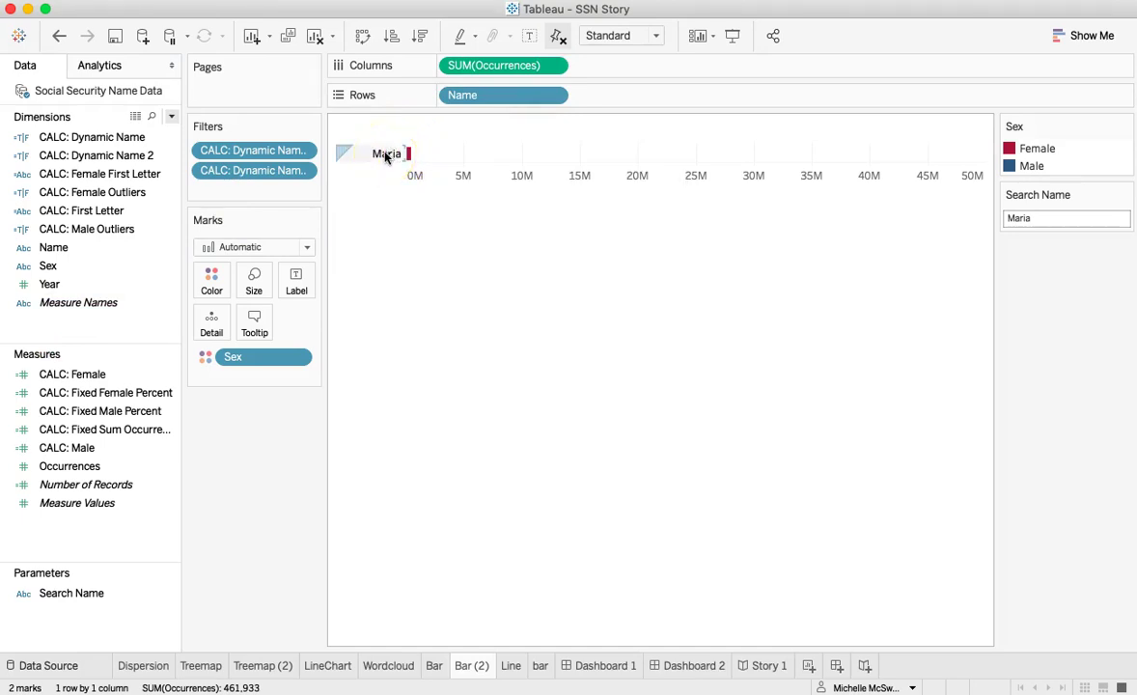
left_click(498, 100)
left_click(431, 196)
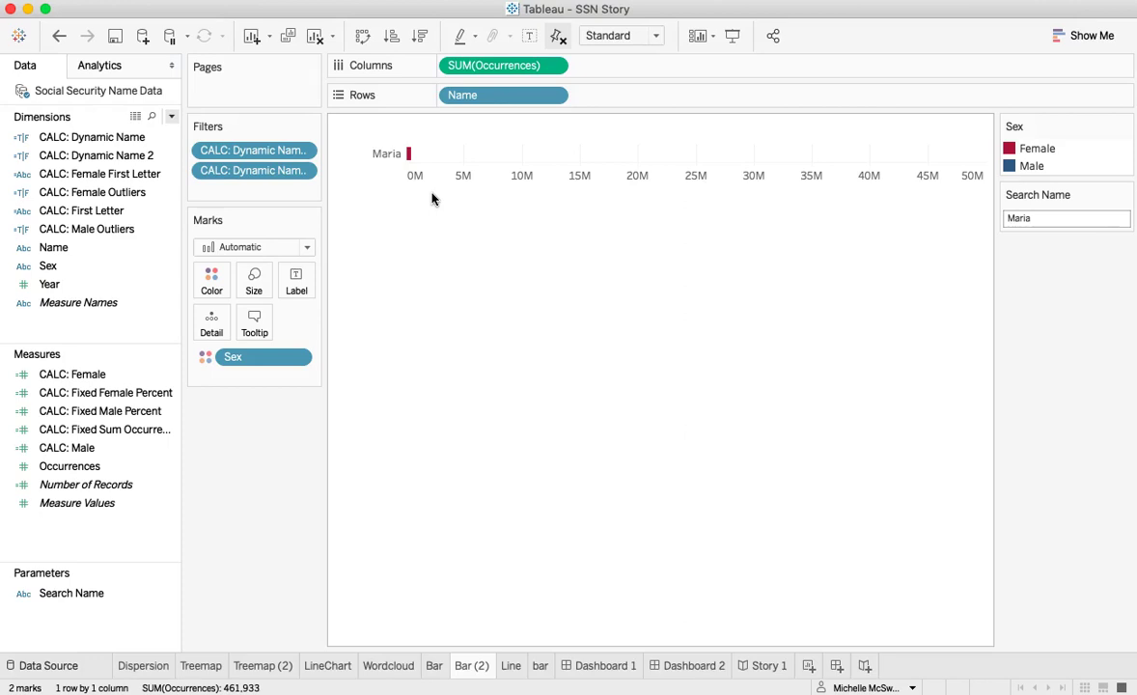
left_click(391, 154)
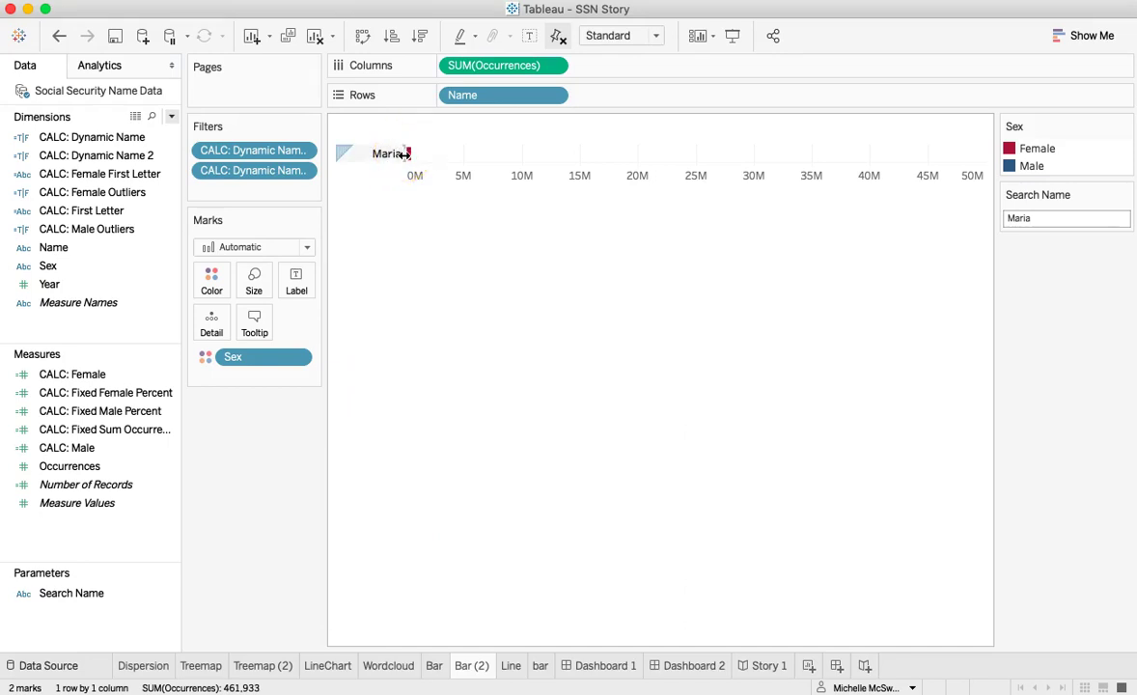
- Widen the Name header column and briefly open the Occurrences axis formatting
left_click_drag(404, 154, 470, 166)
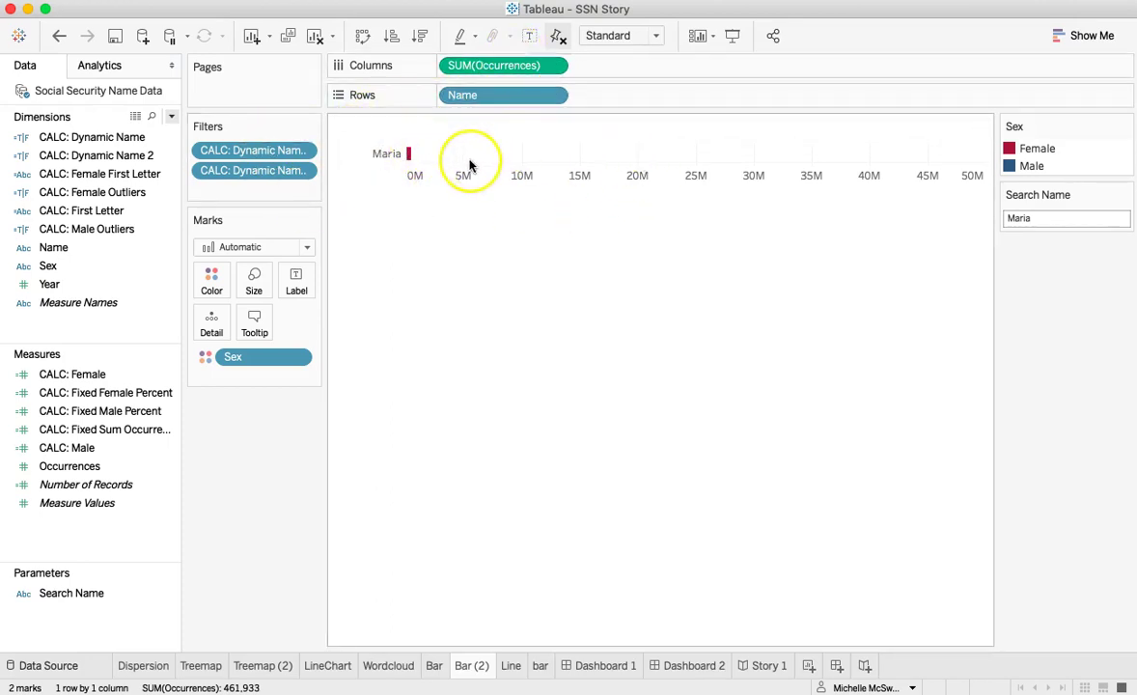
mouse_move(731, 140)
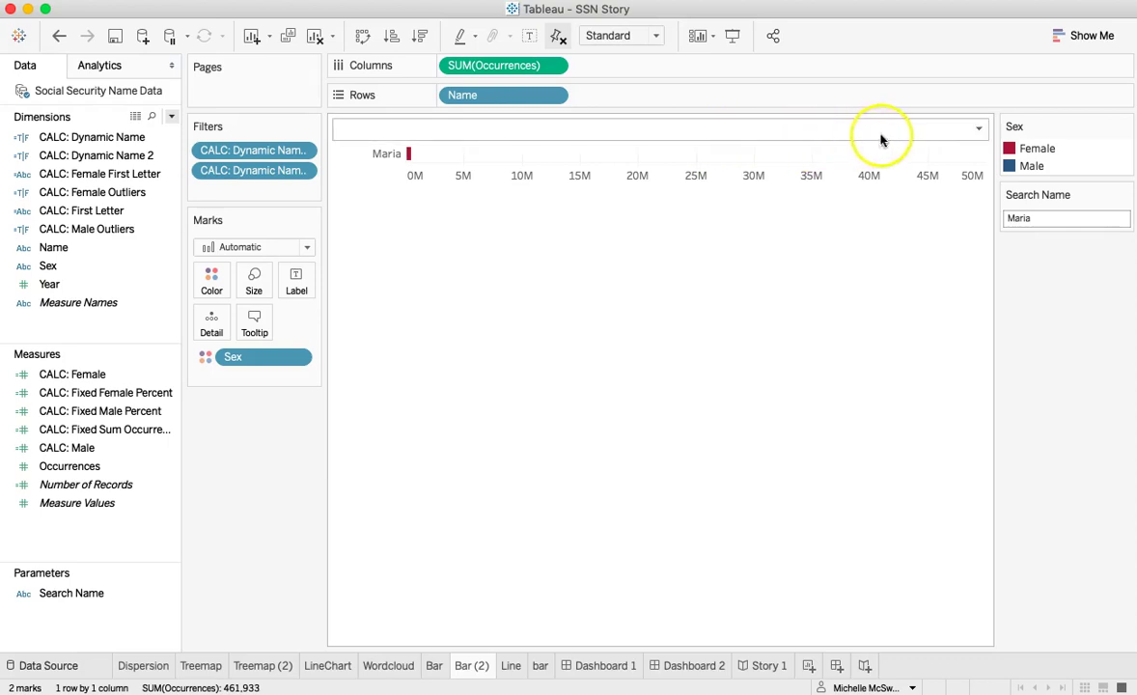
left_click(592, 178)
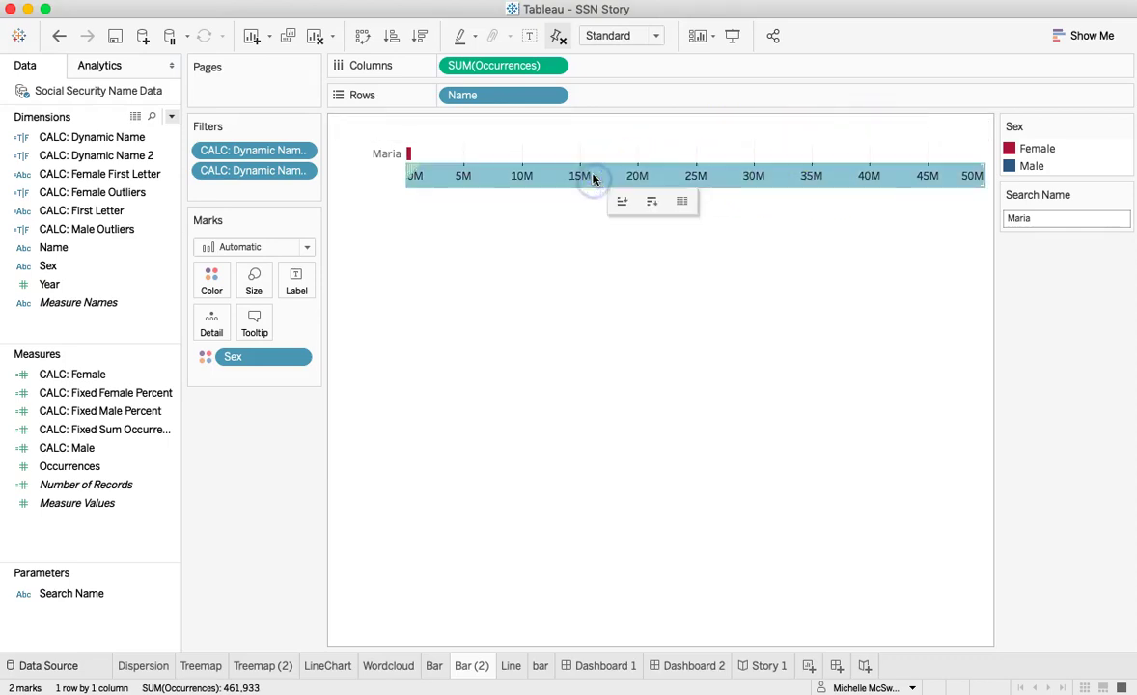
right_click(593, 177)
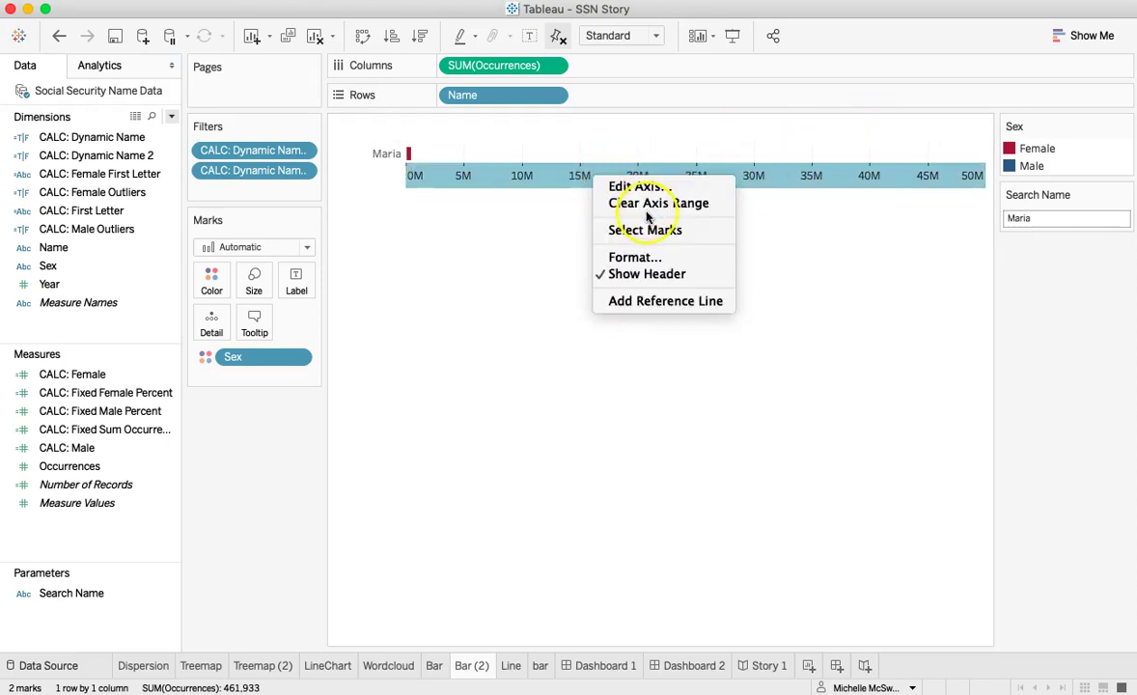
left_click(657, 261)
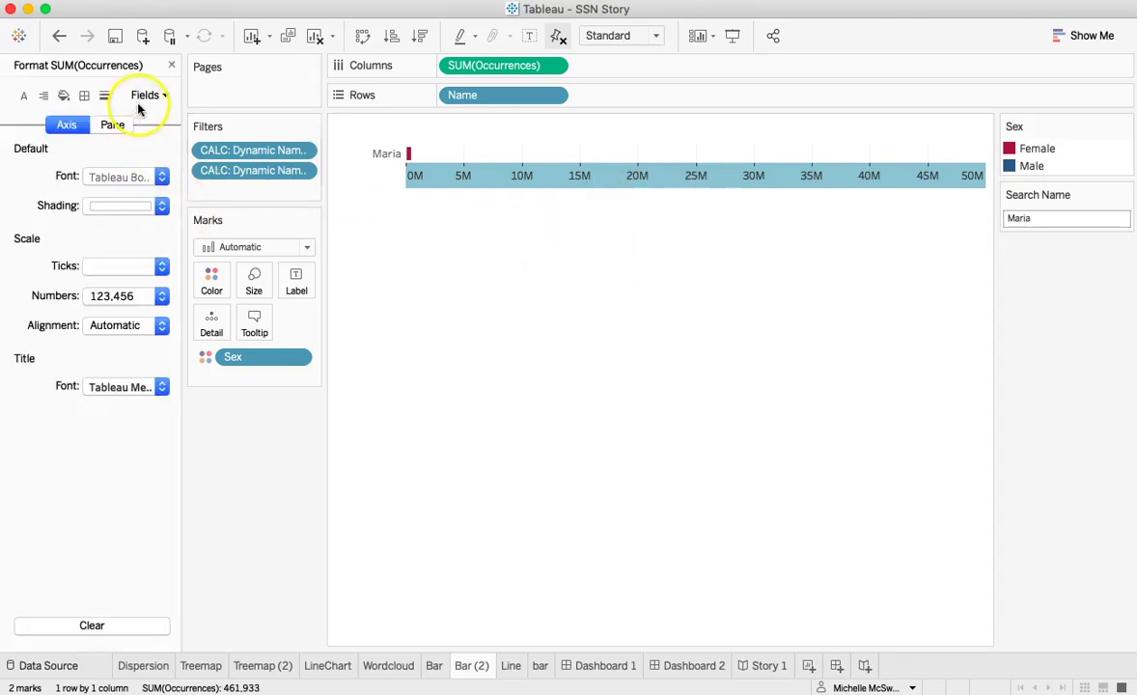
left_click(171, 65)
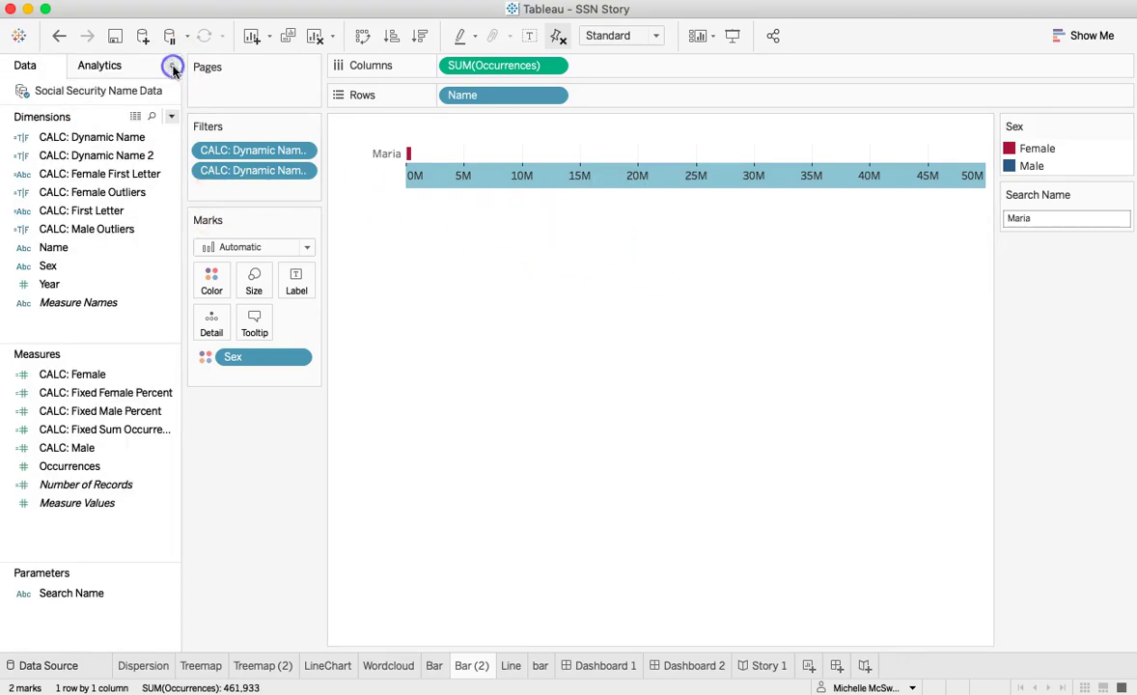
- Review the Occurrences axis fixed range of 0 to 50,000,000, closing without changes
right_click(421, 181)
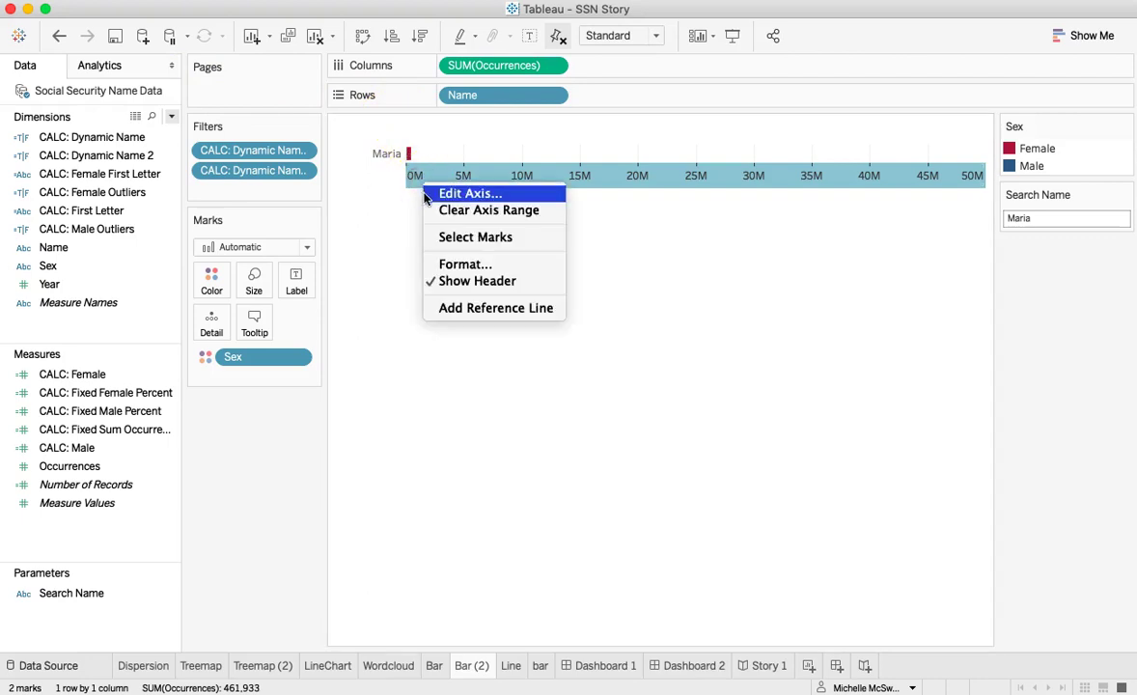
left_click(427, 195)
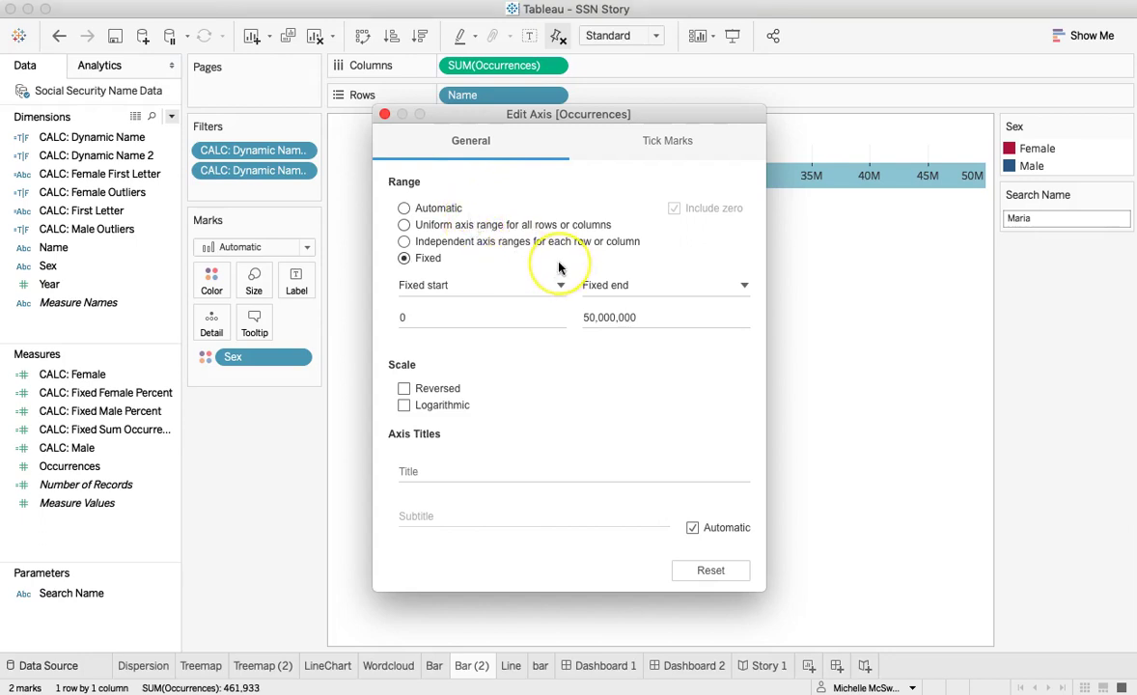
left_click(543, 283)
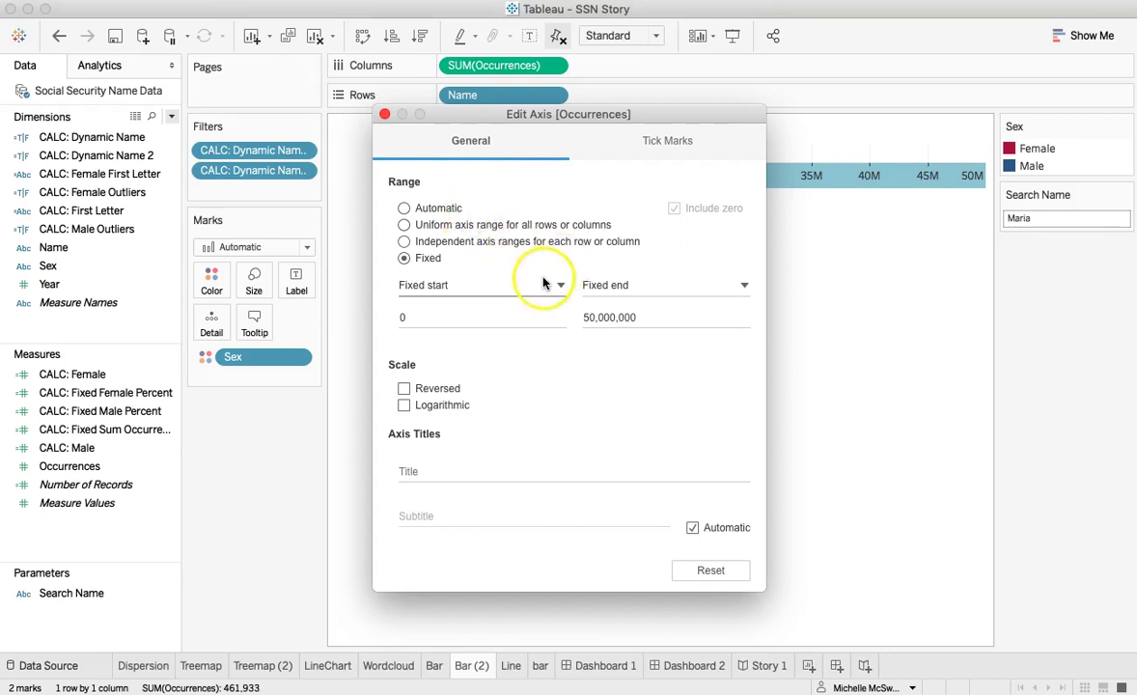
left_click(467, 317)
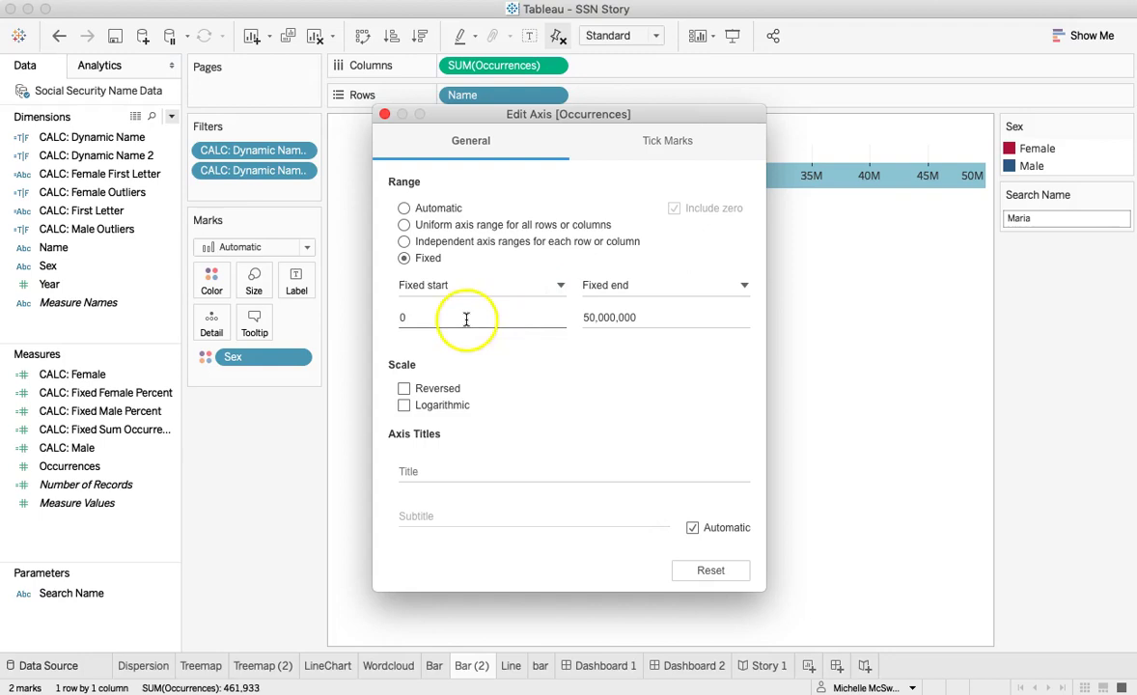
left_click(648, 319)
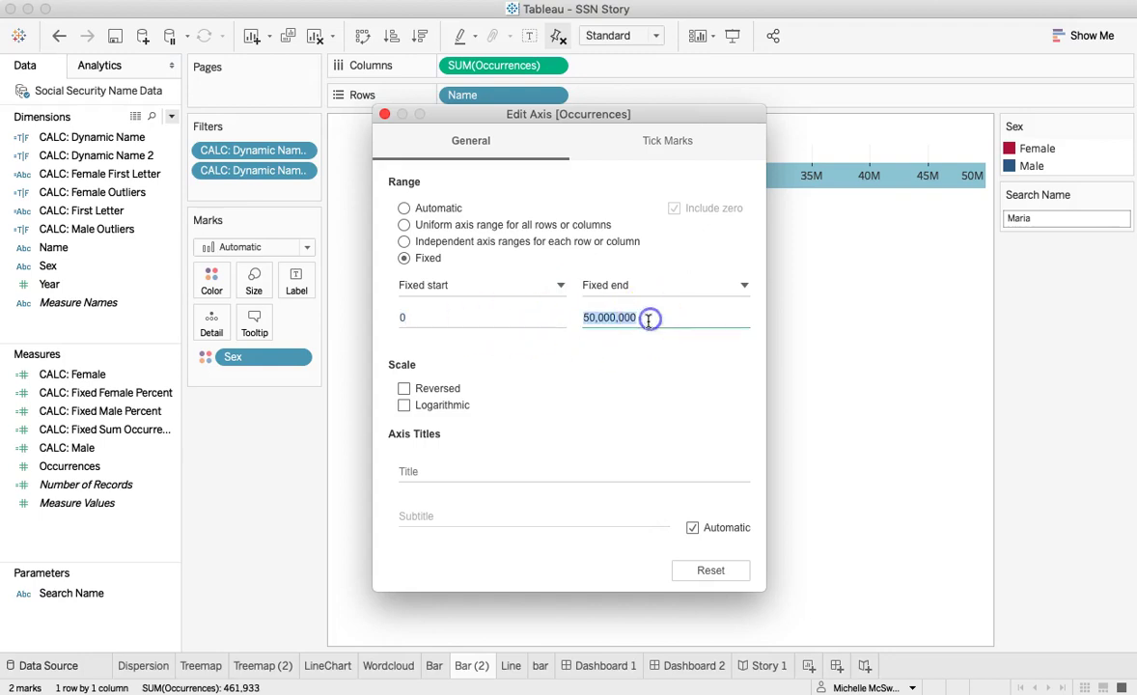
left_click(384, 114)
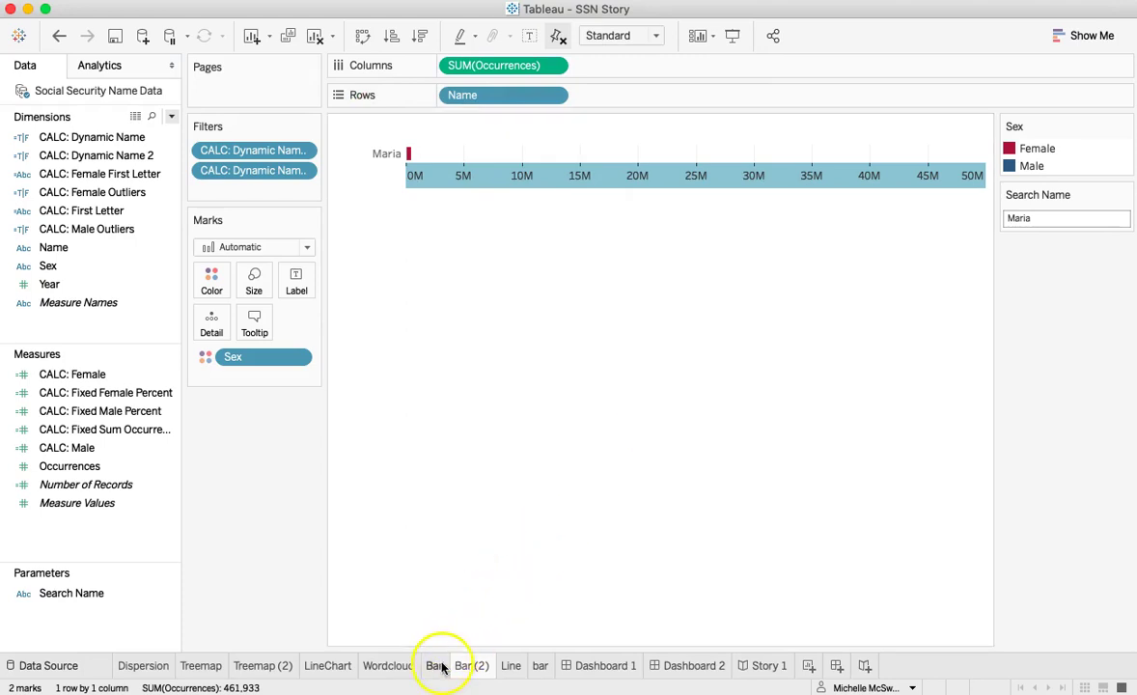
- Check the bar sheet's fixed axis end, keeping it at 5,000,000, and return to Bar (2)
left_click(536, 665)
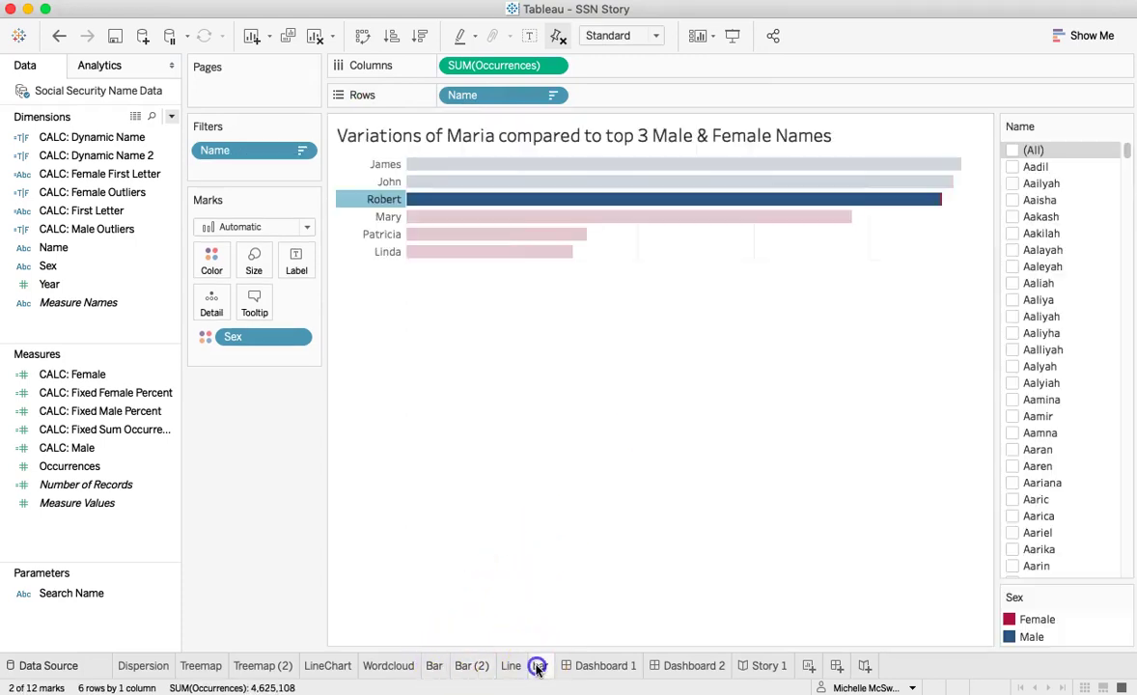
left_click(559, 274)
right_click(563, 275)
left_click(574, 282)
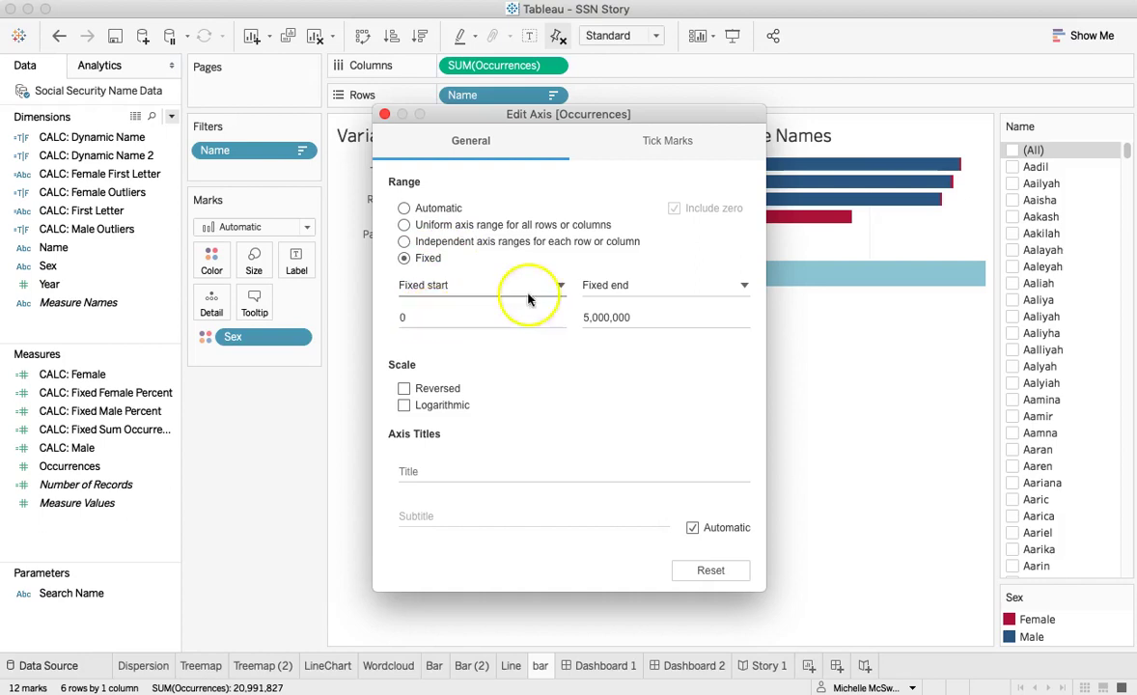
left_click(582, 317)
key("Delete")
type("1")
key("Delete")
type("5")
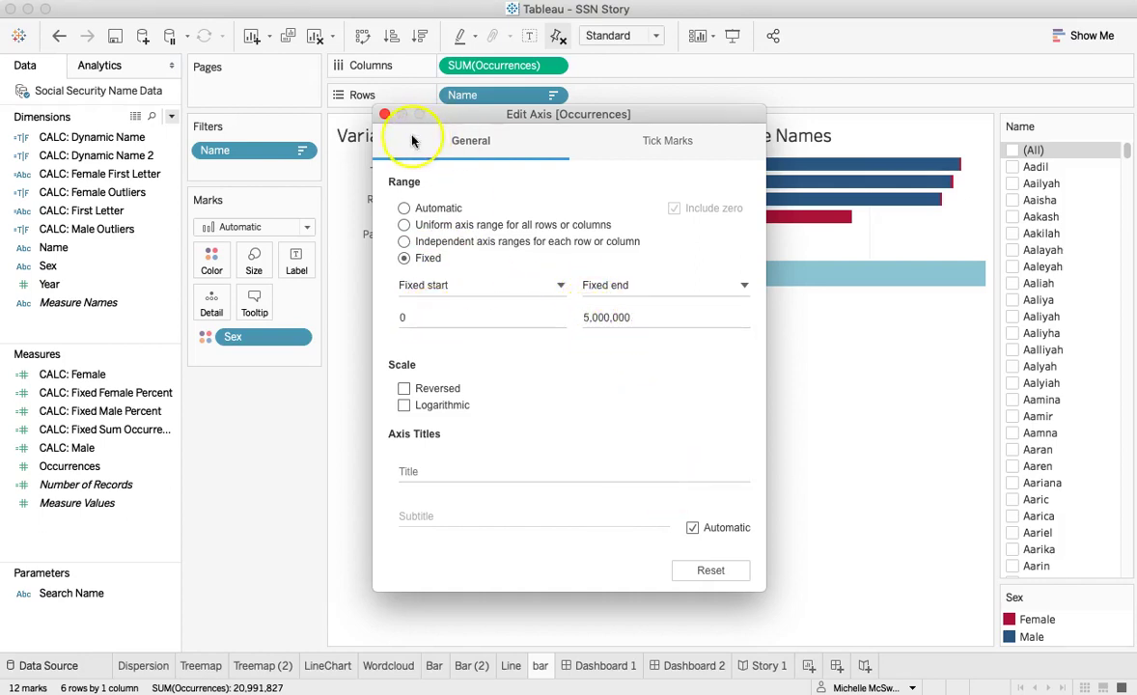
left_click(386, 115)
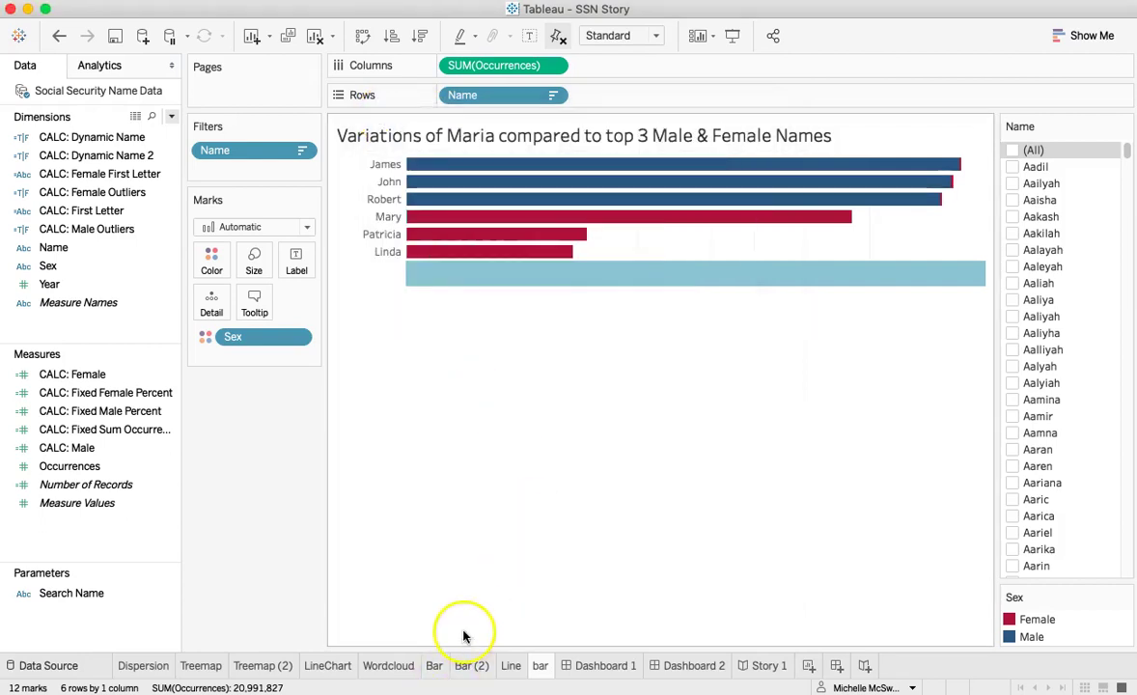
left_click(470, 666)
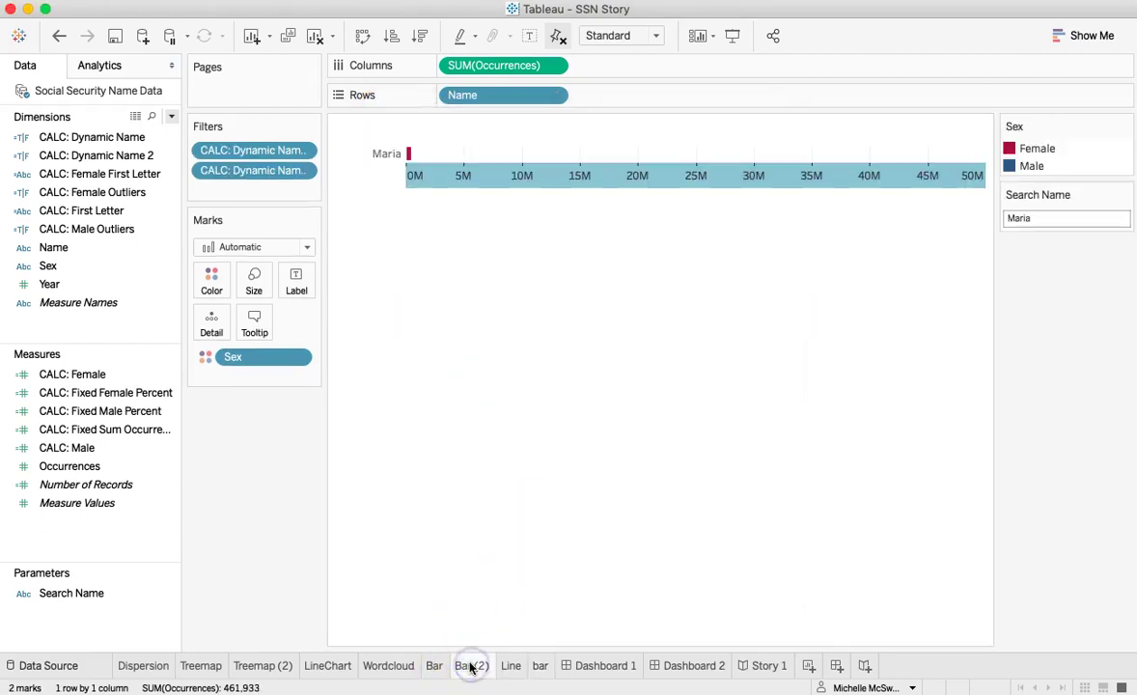
- Change the Bar (2) Occurrences axis fixed end from 50,000,000 to 5,000,000
right_click(579, 189)
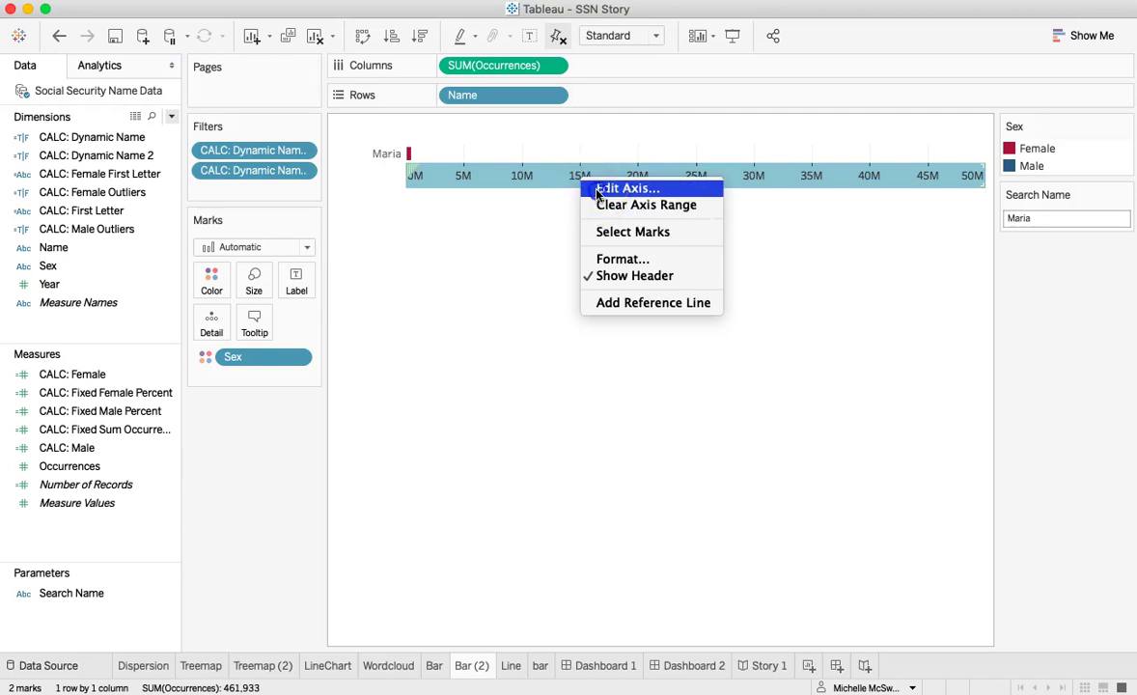
left_click(596, 190)
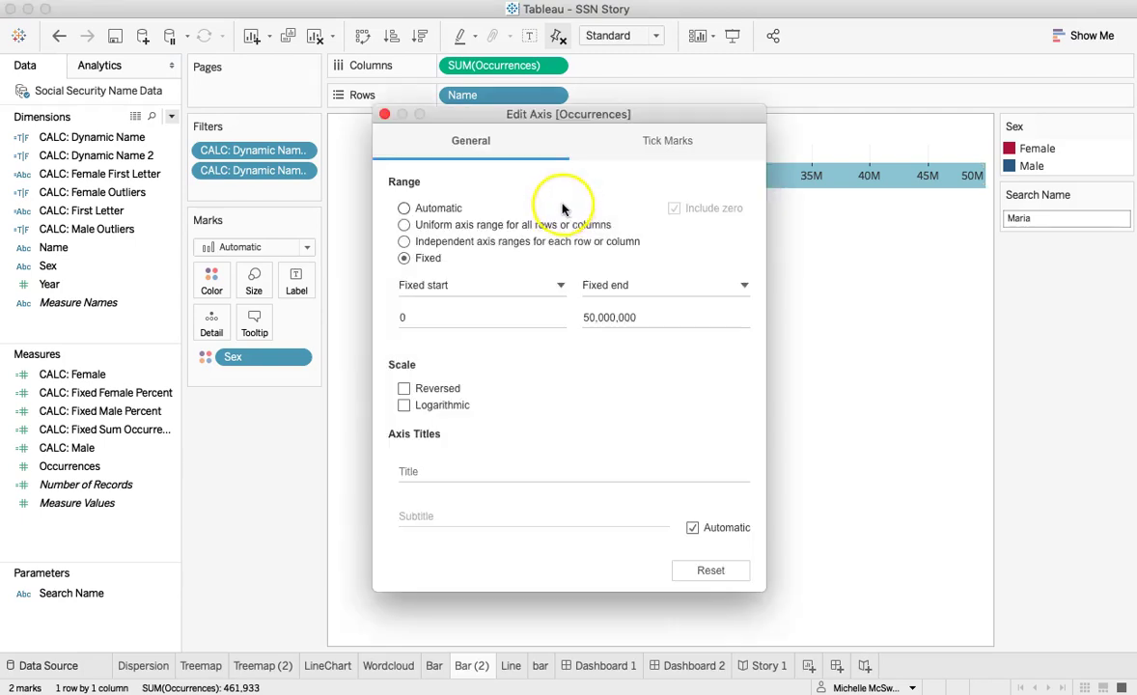
left_click(595, 317)
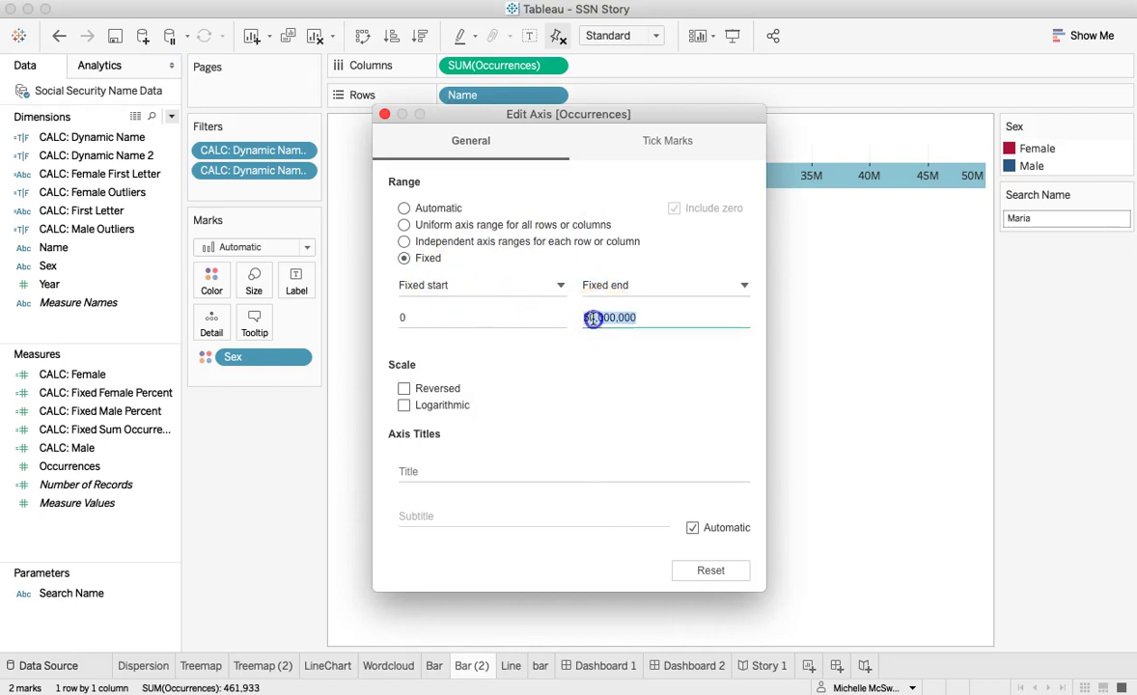
key("BackSpace")
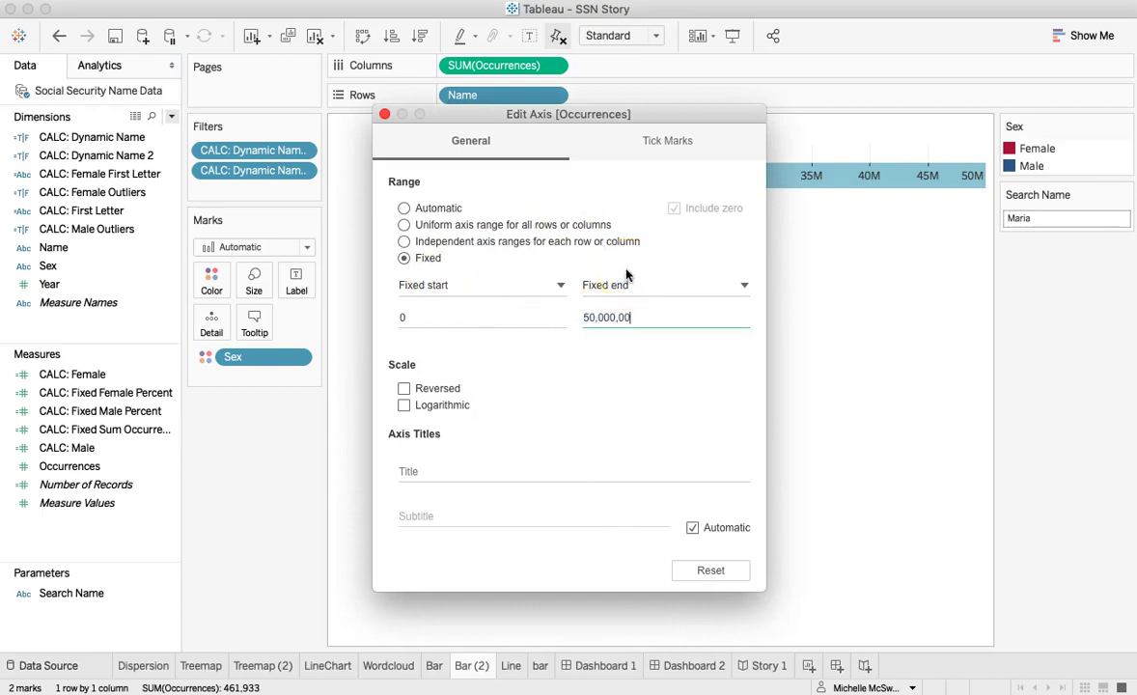
left_click(597, 319)
key("BackSpace")
key("BackSpace")
type(",")
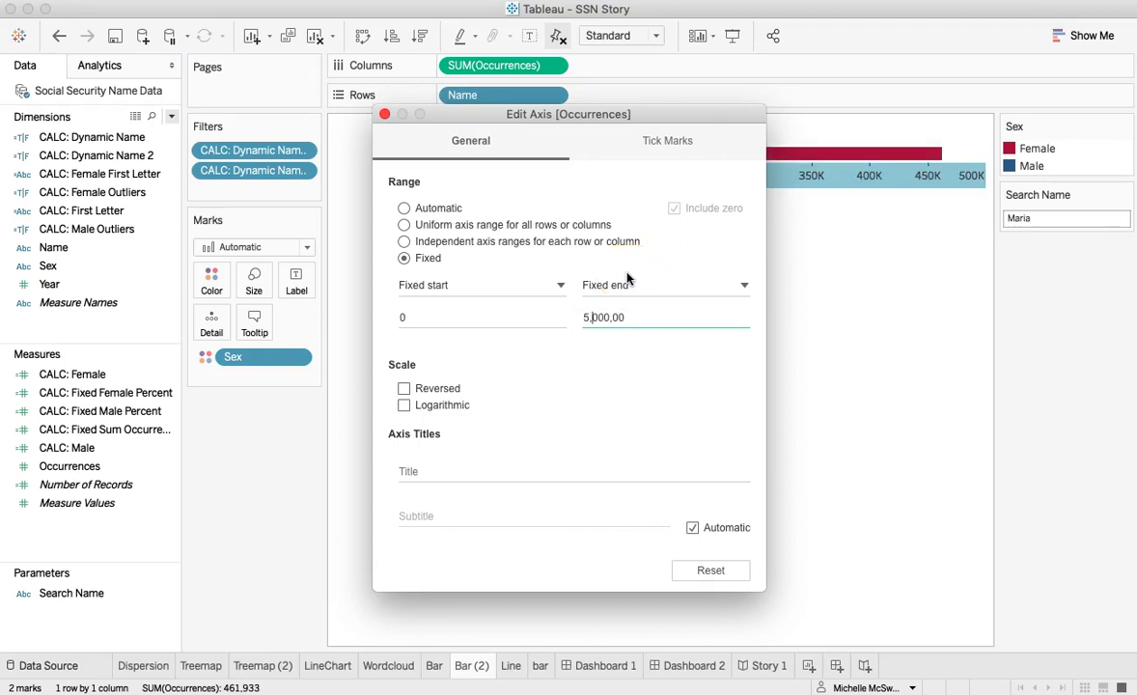
left_click(646, 315)
type("0")
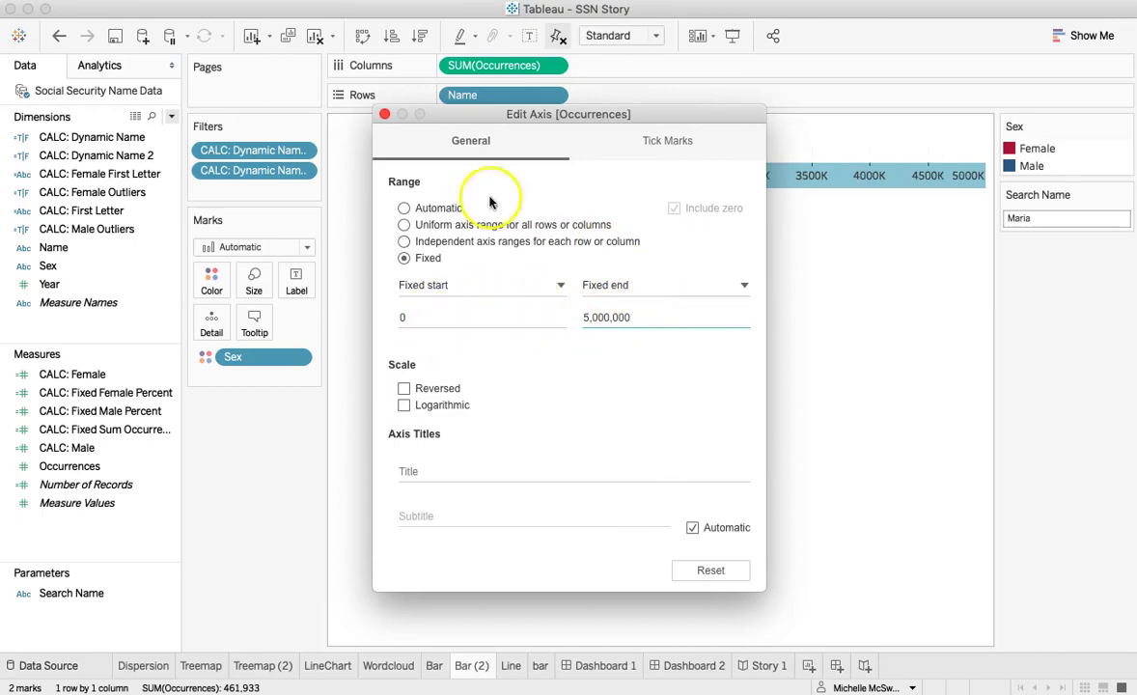
left_click(382, 115)
left_click(622, 221)
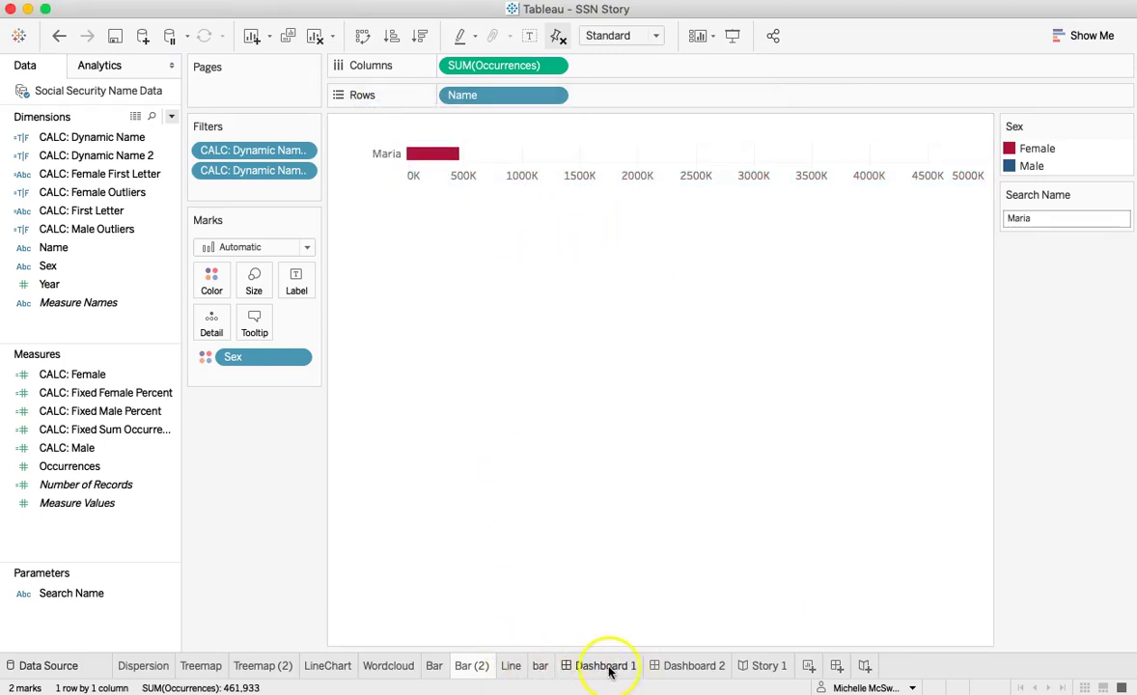
left_click(688, 666)
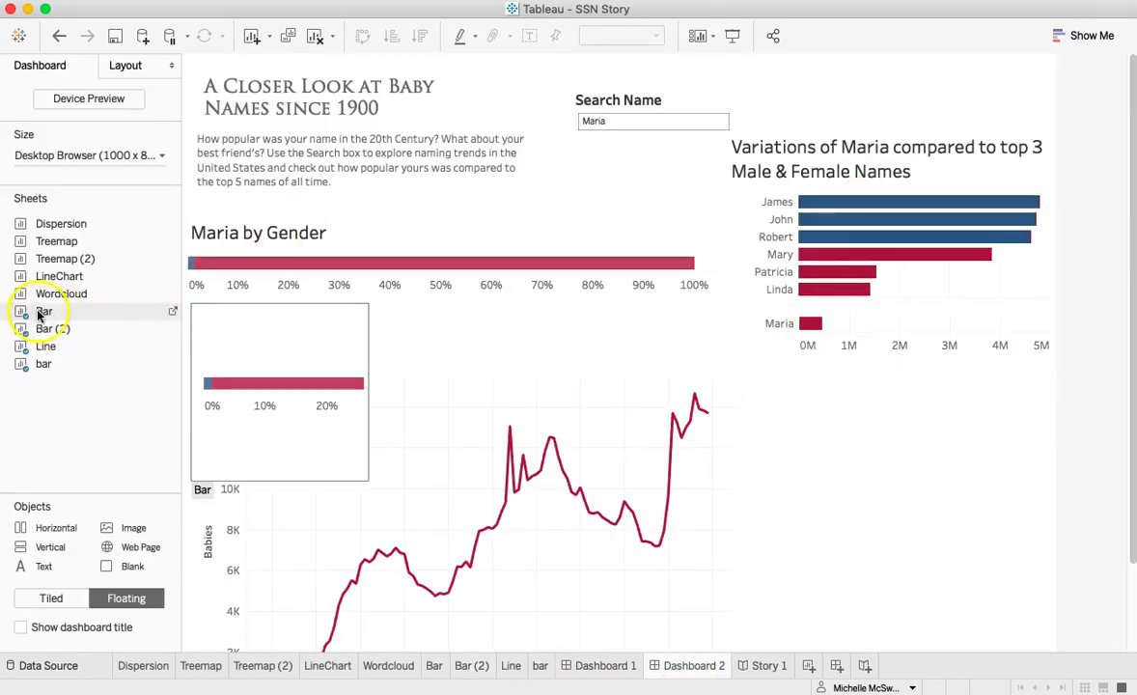
mouse_move(42, 368)
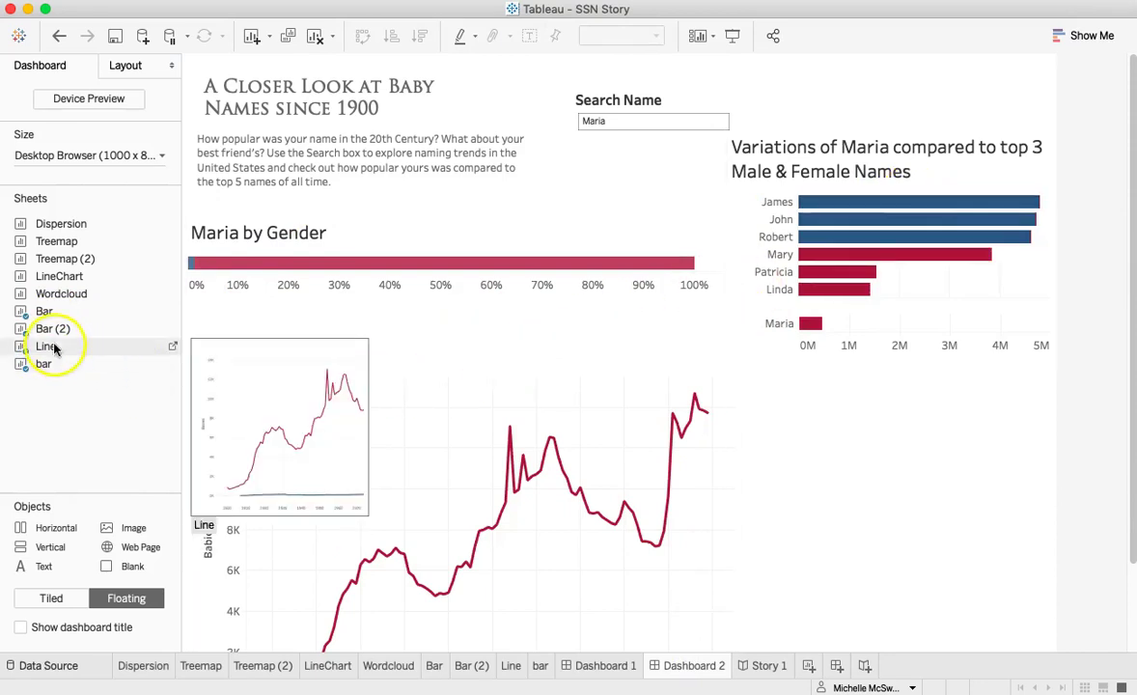
mouse_move(45, 319)
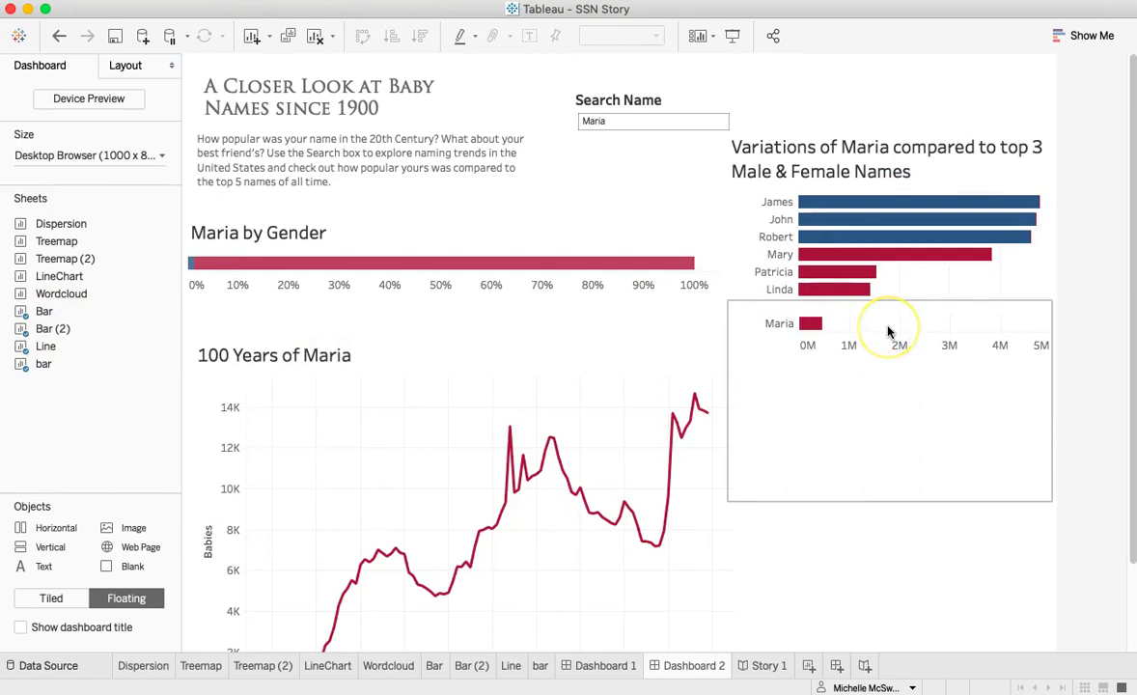
left_click(817, 323)
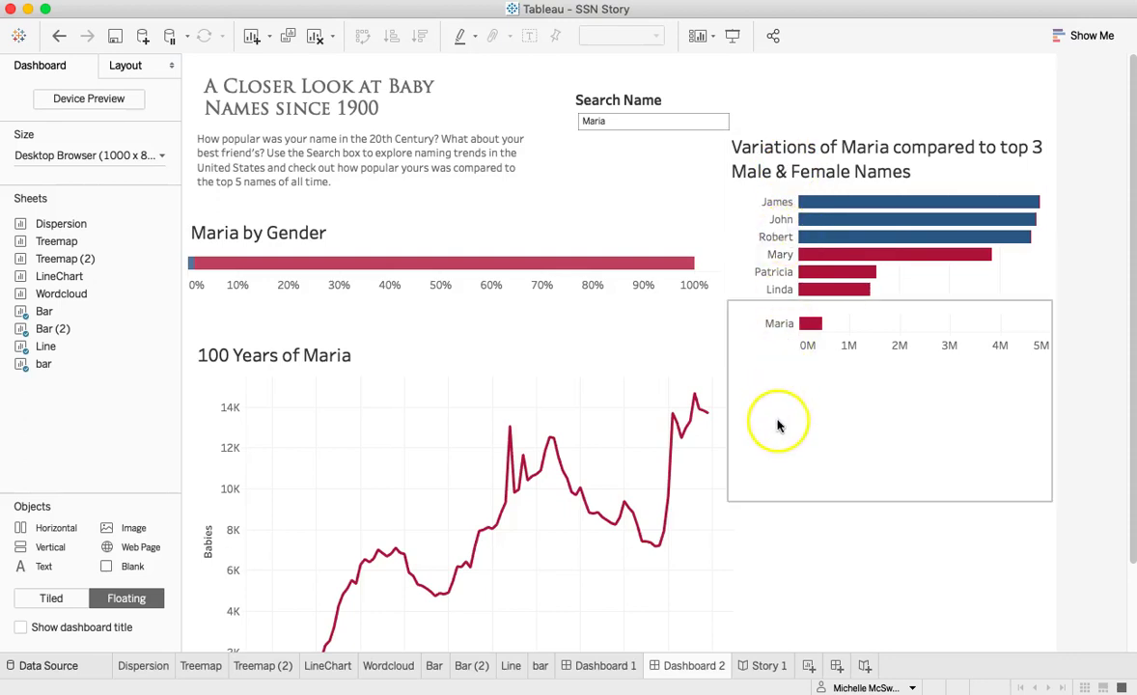
scroll(780, 422, "down", 3)
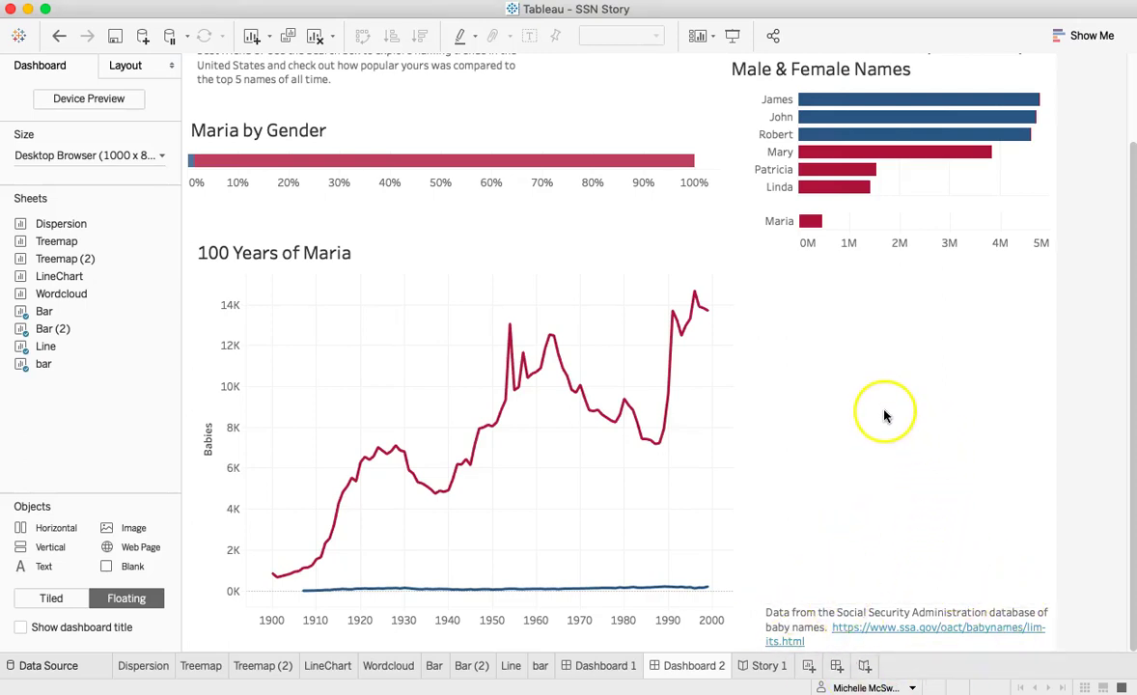
scroll(907, 405, "up", 2)
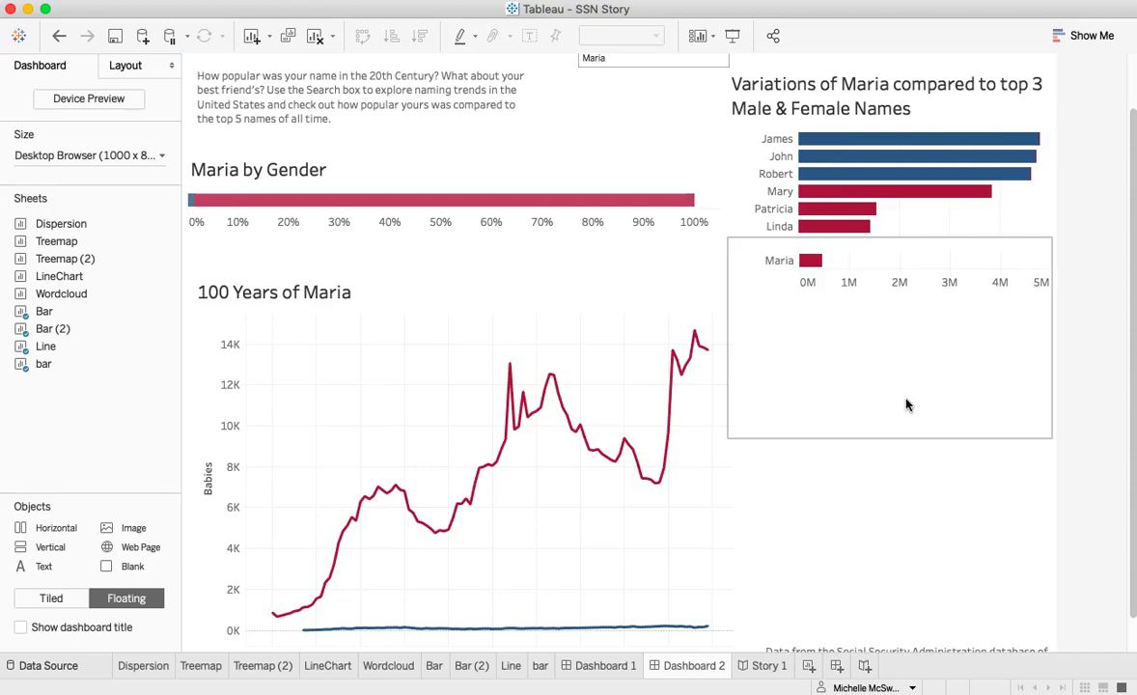
left_click(938, 406)
scroll(977, 607, "down", 2)
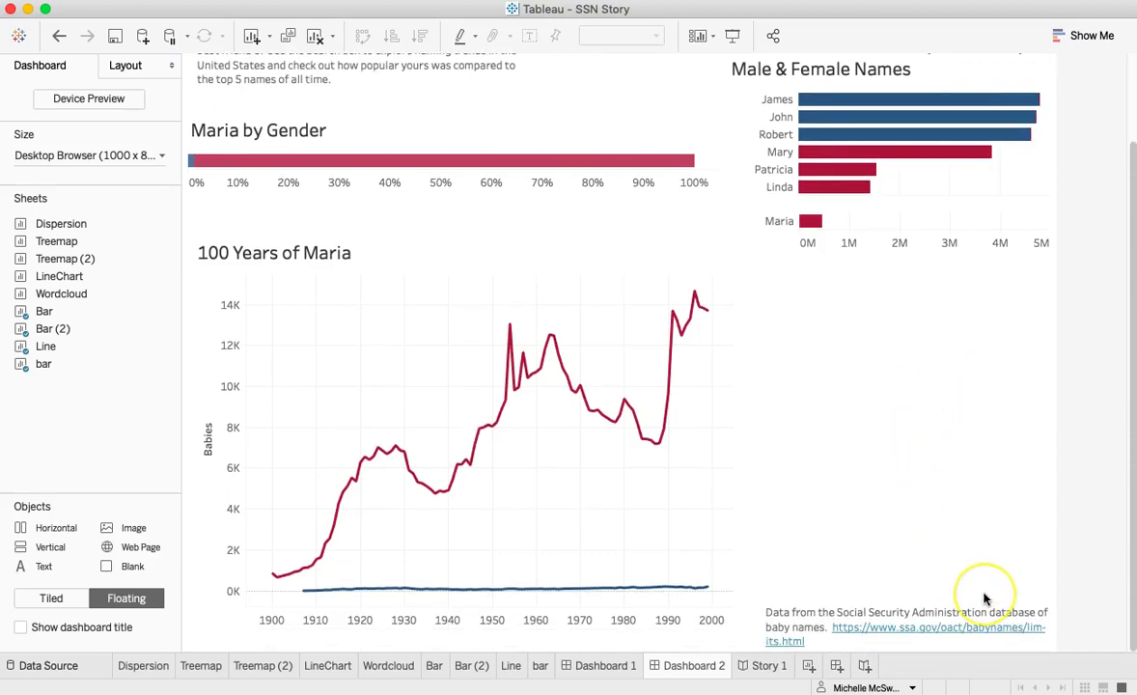
scroll(987, 570, "up", 5)
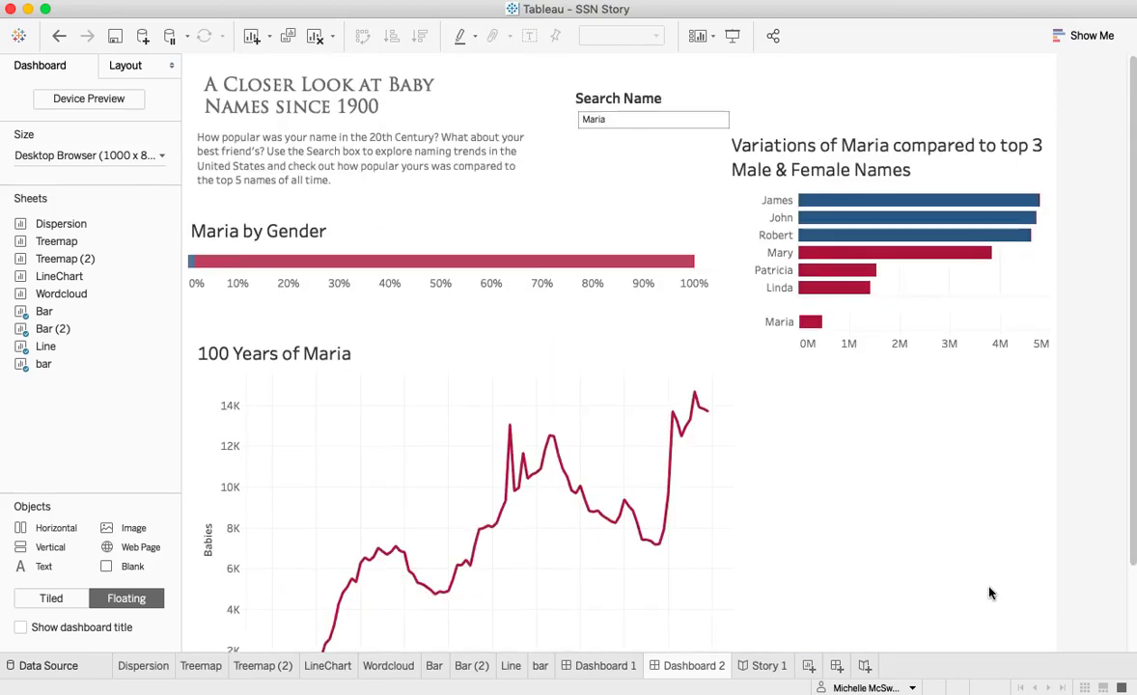
scroll(989, 541, "down", 1)
left_click(895, 408)
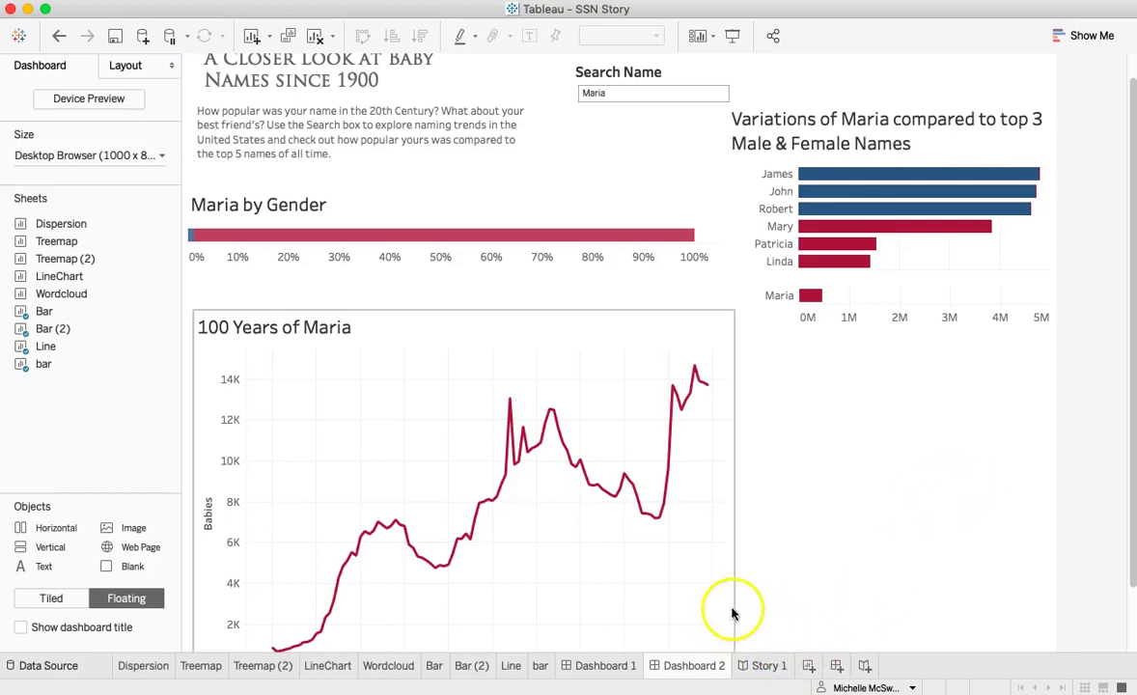
- Add a trial Dashboard 1 story point to Story 1, then delete it and show 'Start here'
left_click(768, 667)
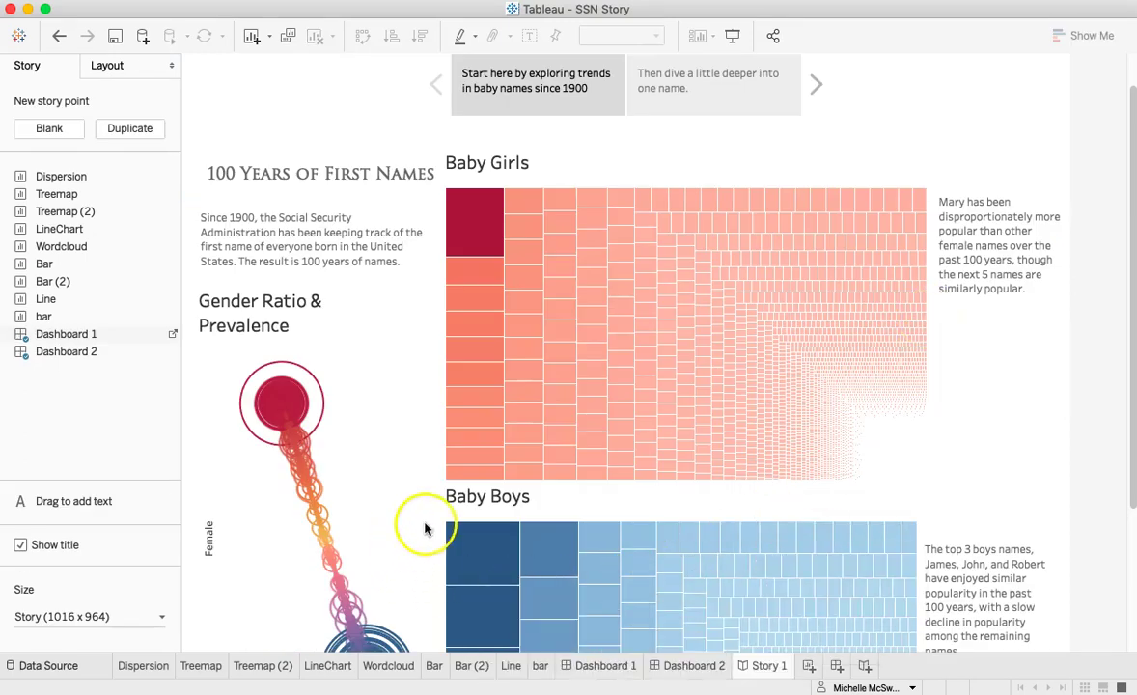
left_click_drag(145, 353, 290, 415)
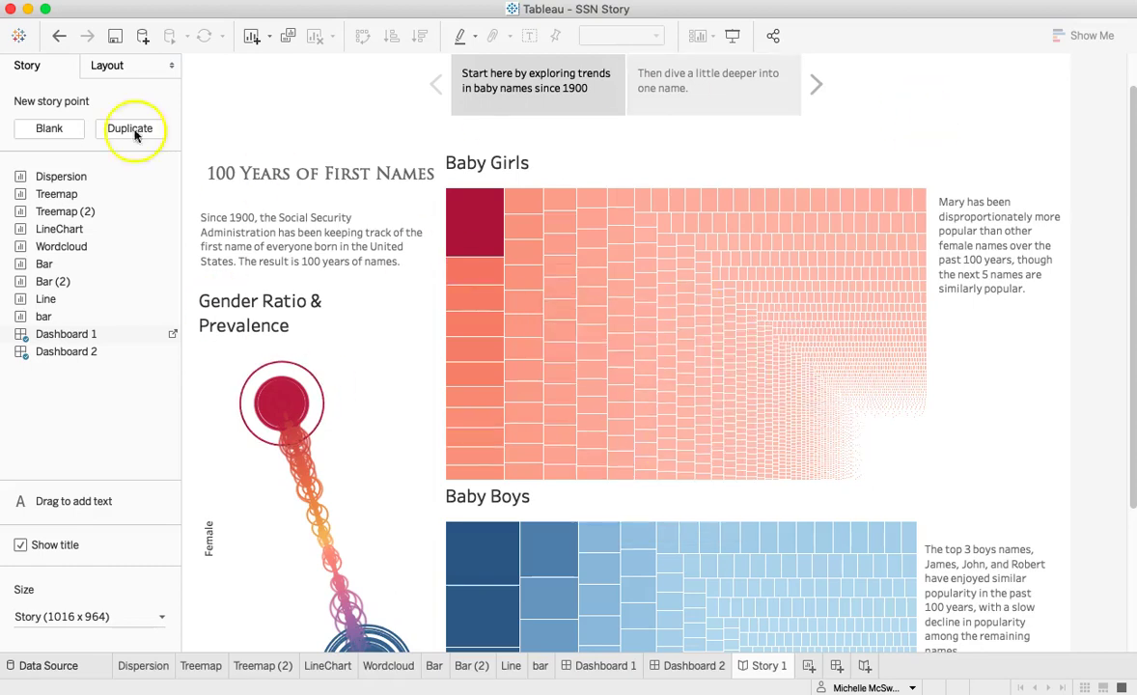
left_click(49, 128)
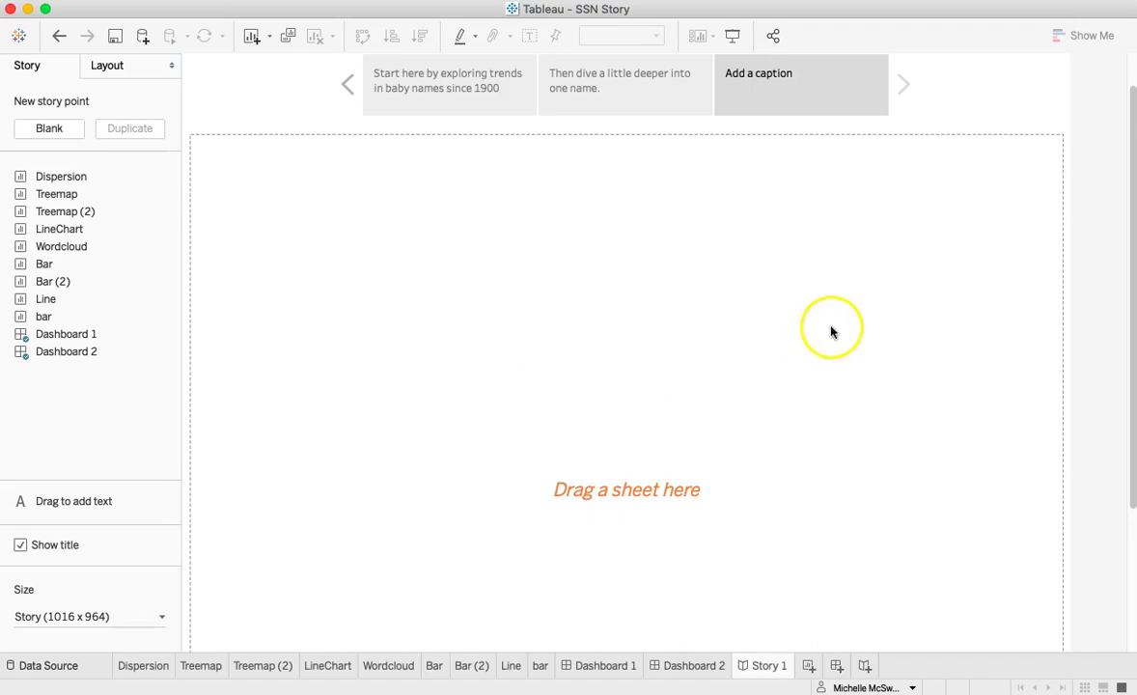
mouse_move(79, 342)
left_click_drag(79, 342, 627, 294)
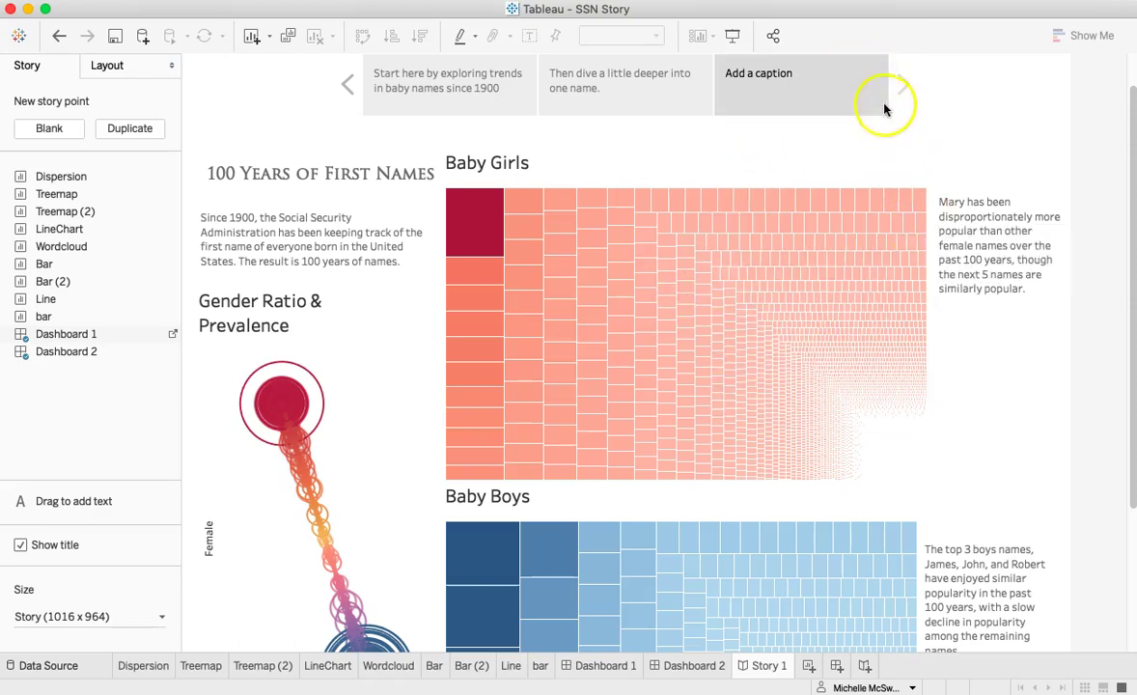
double_click(802, 81)
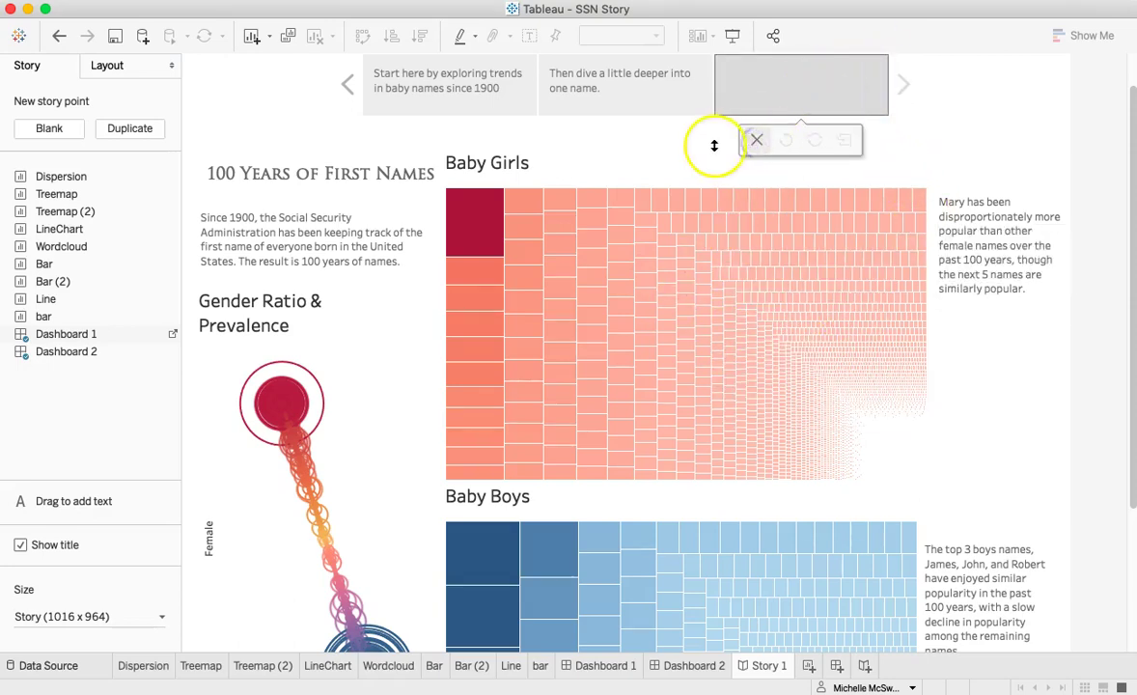
left_click(757, 140)
left_click(515, 83)
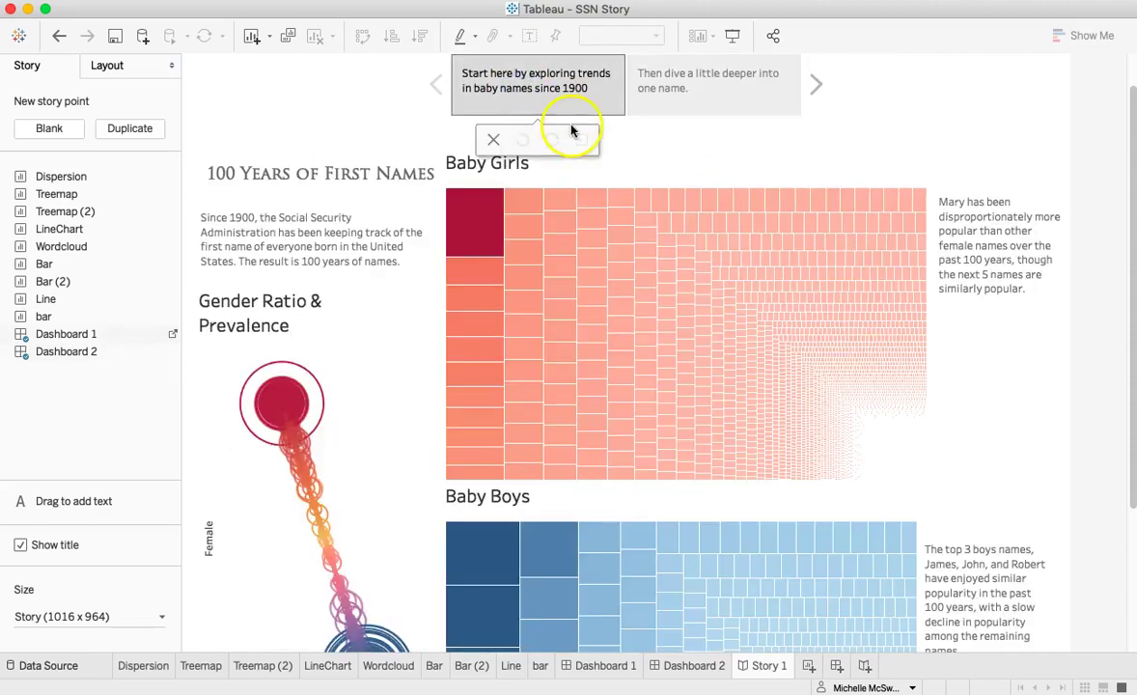
left_click(704, 96)
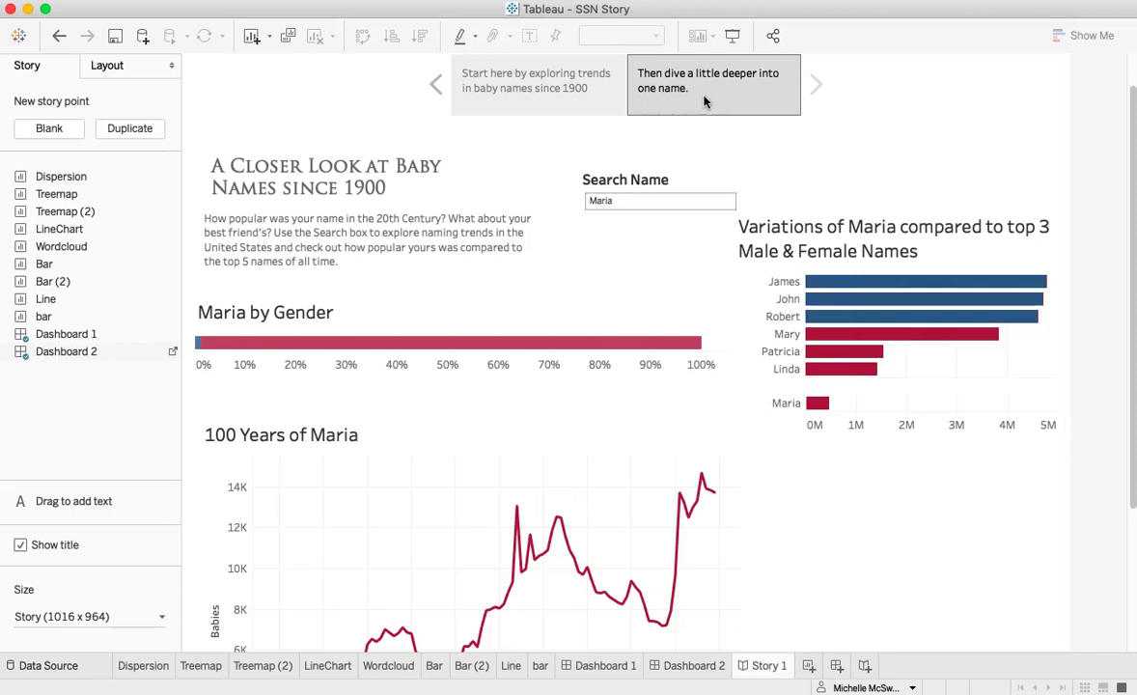
left_click(550, 93)
left_click(675, 82)
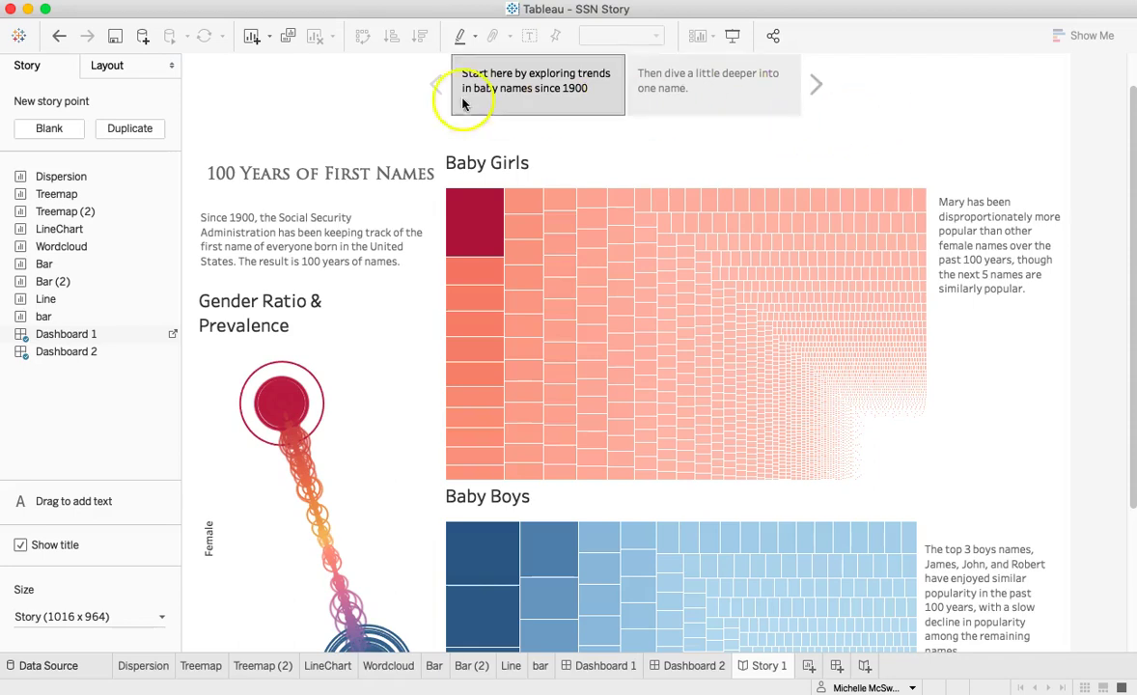
mouse_move(509, 247)
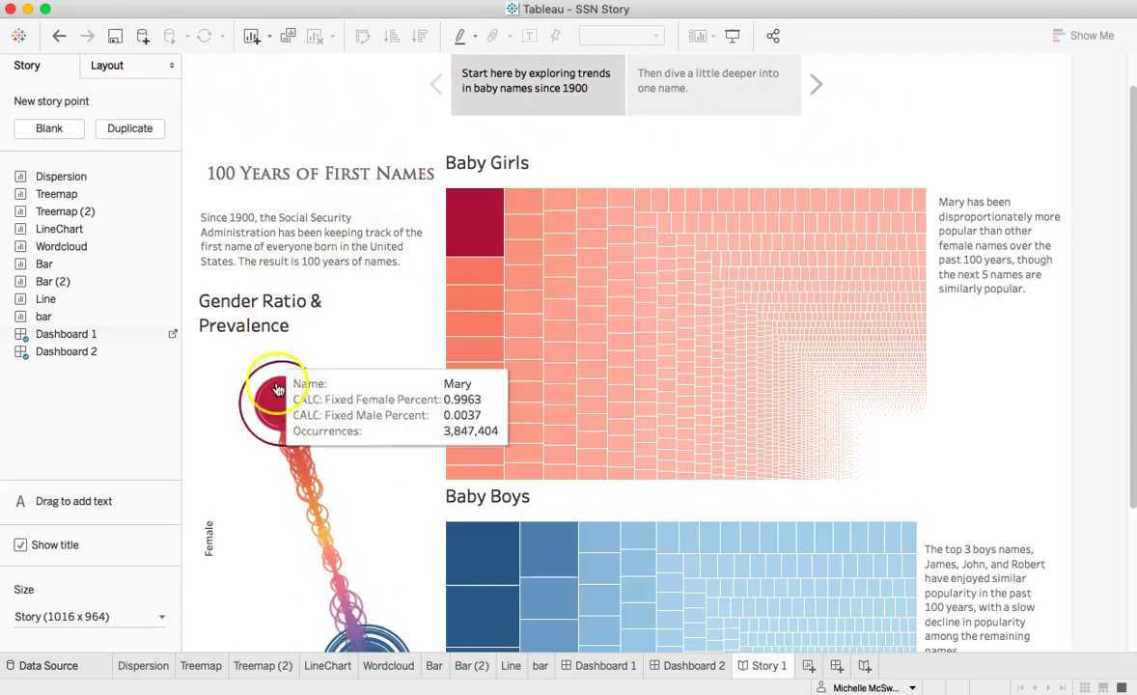
mouse_move(283, 407)
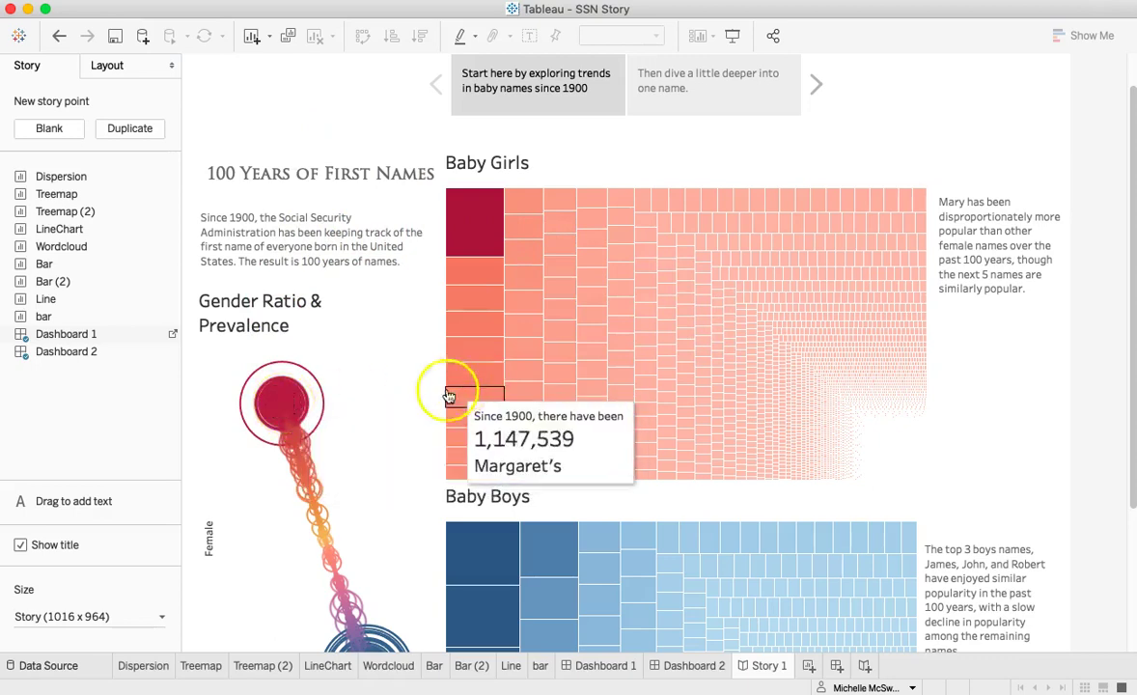
left_click(708, 104)
mouse_move(845, 297)
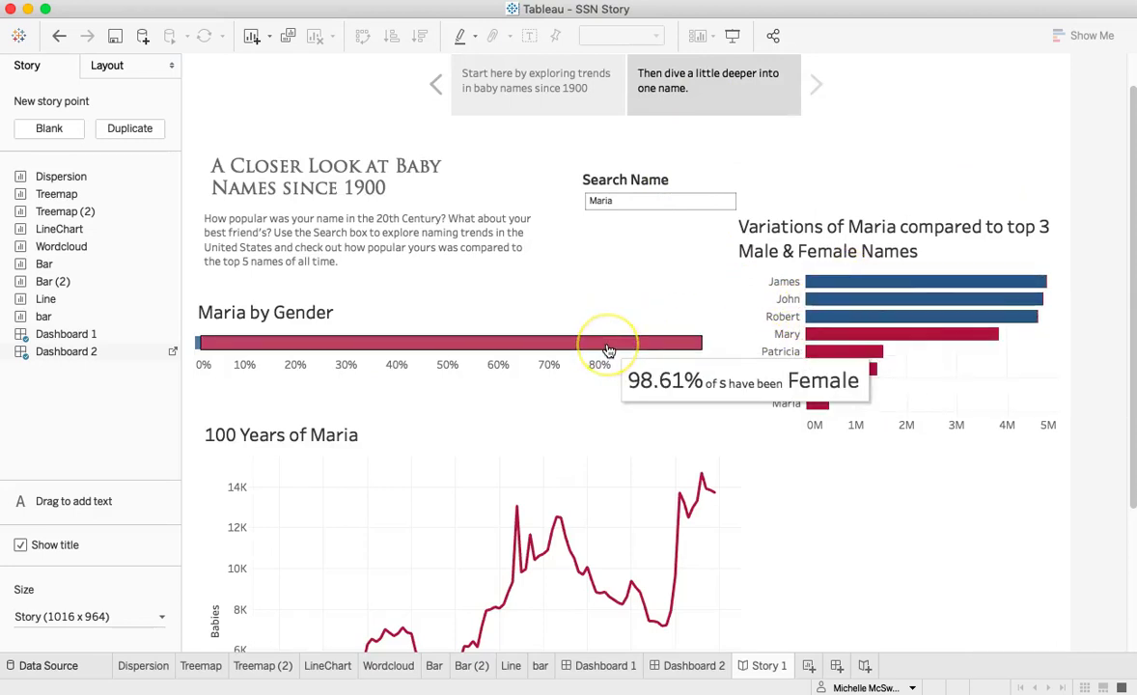
left_click(406, 206)
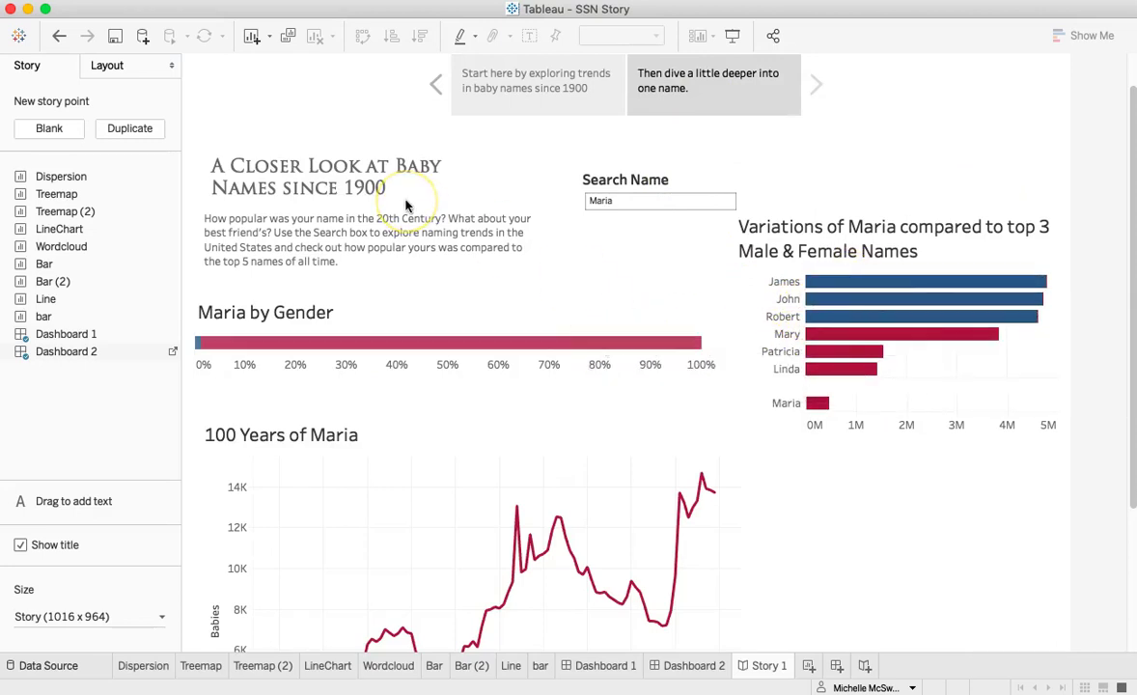
left_click(440, 70)
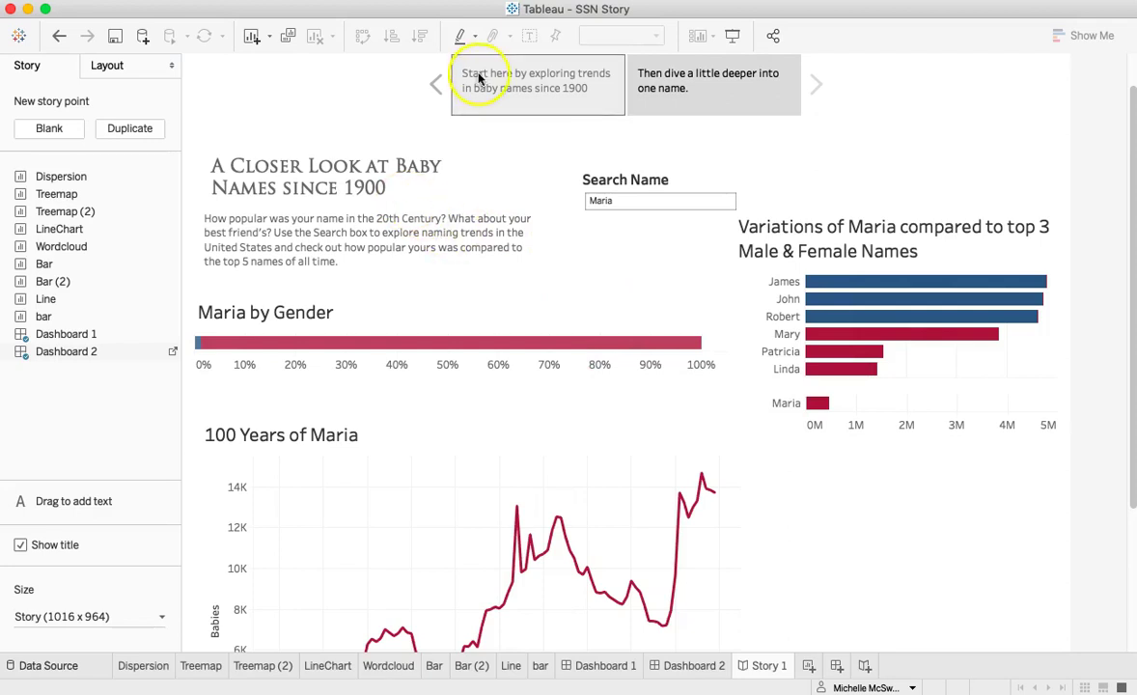
mouse_move(476, 240)
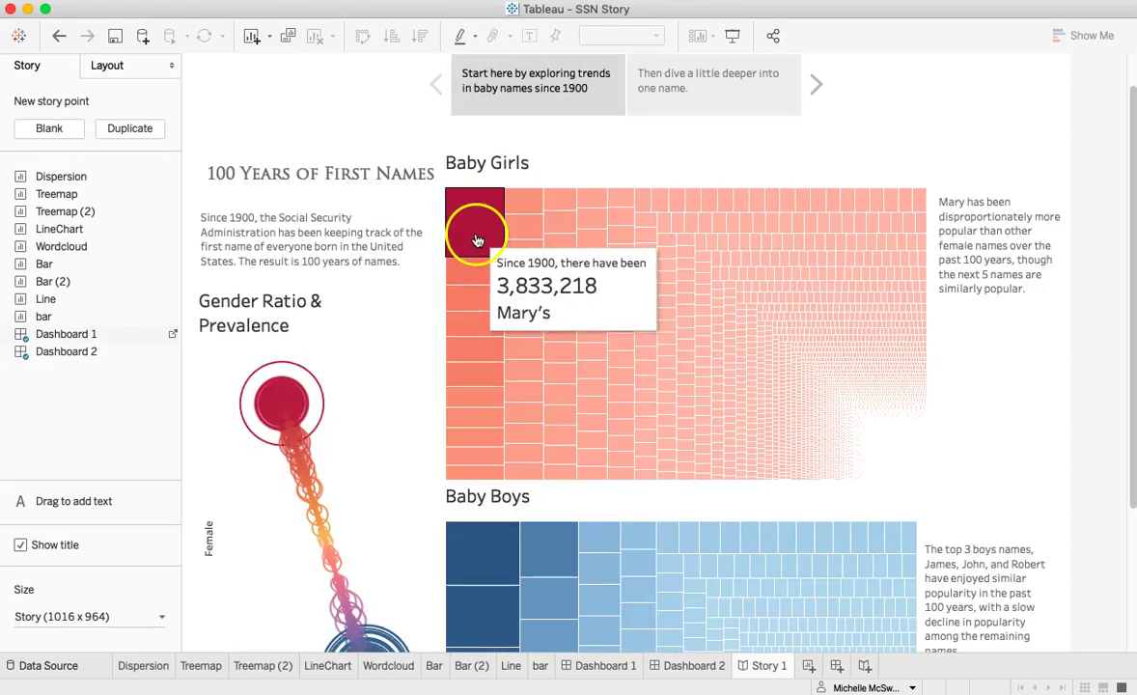
mouse_move(302, 397)
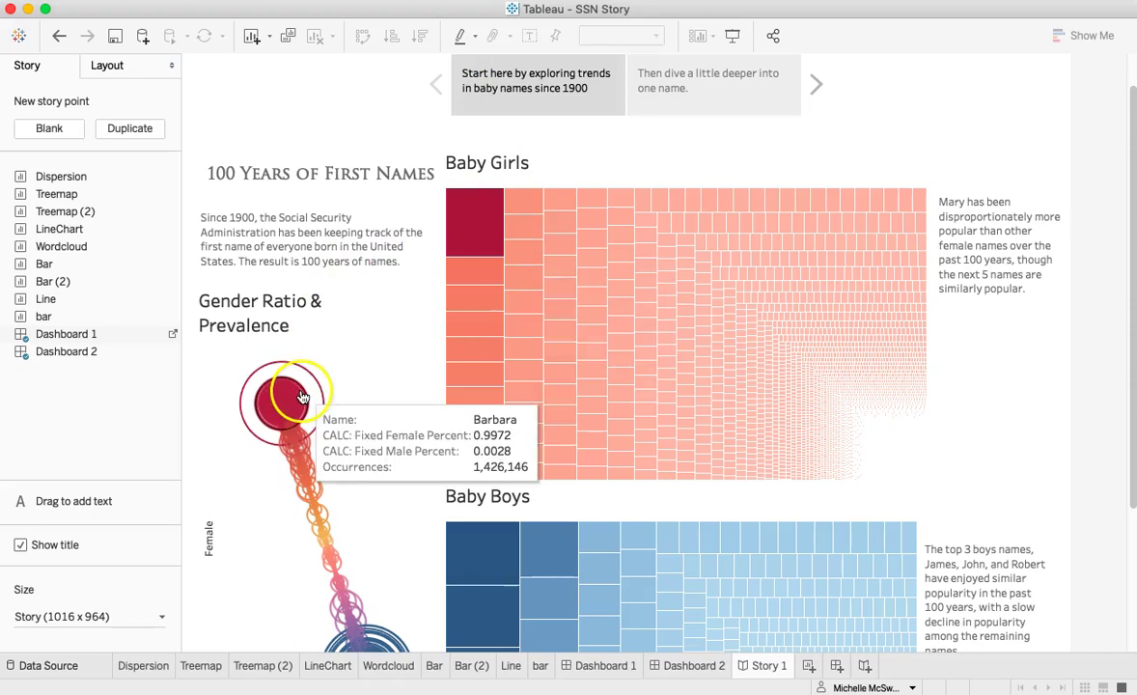
- Advance to the Maria story point, then switch to the Bar worksheet
left_click(643, 83)
mouse_move(595, 349)
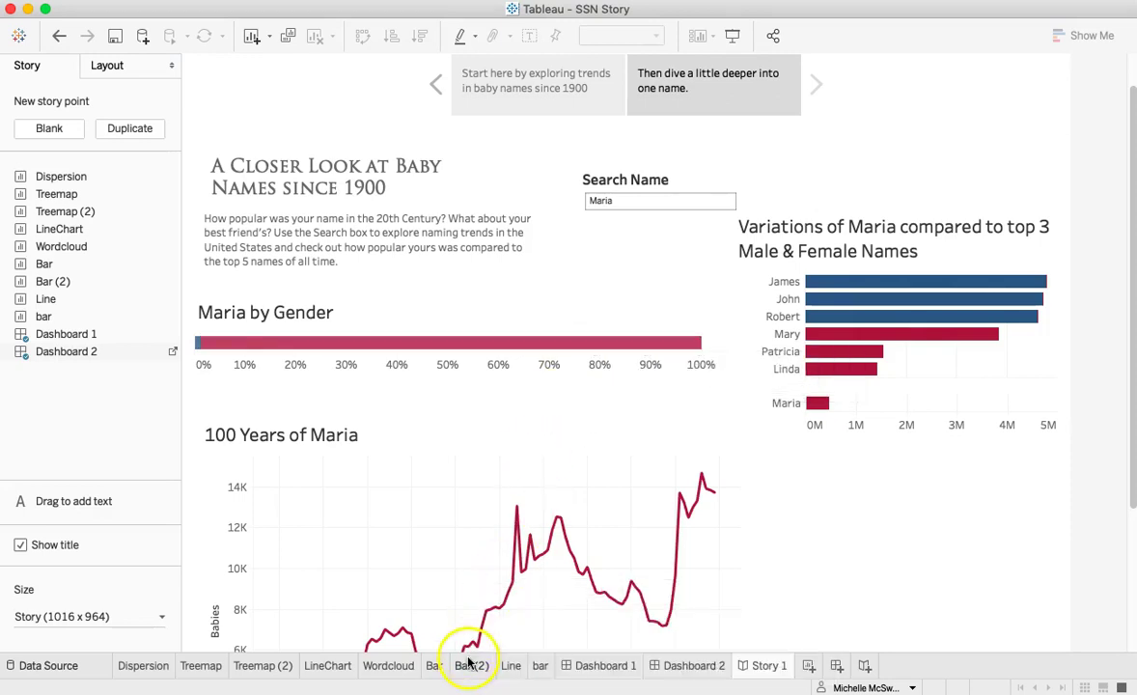
left_click(434, 665)
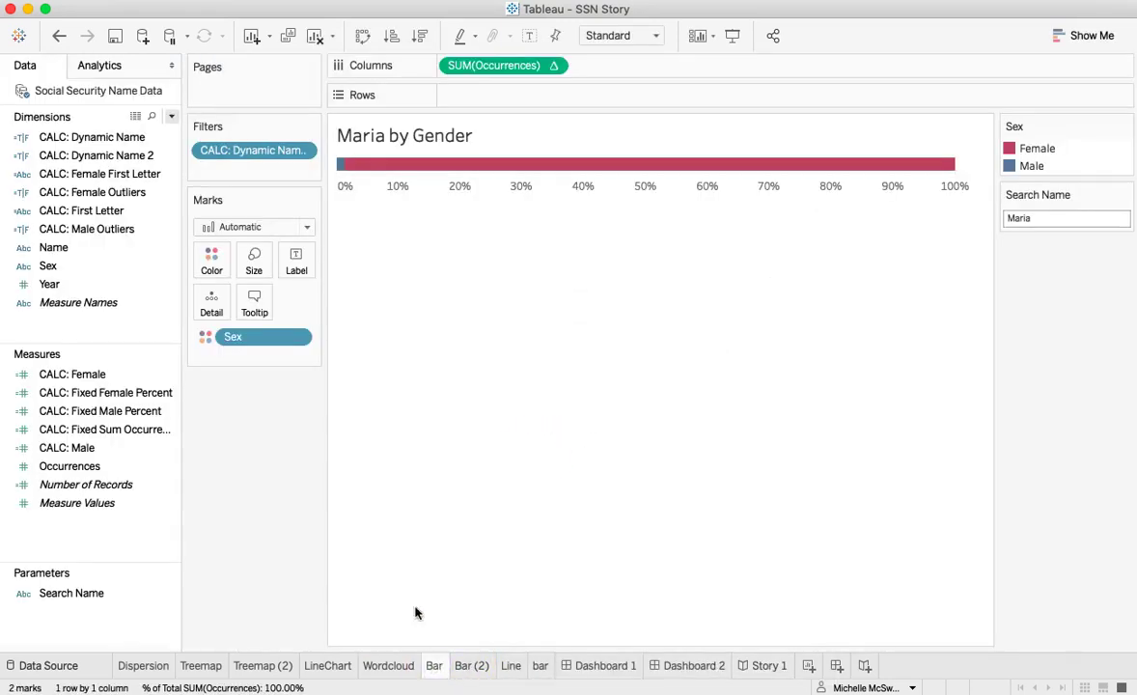
- Edit the Bar tooltip draft '... of S have been <Sex>' and bring up its Insert field list
left_click(396, 165)
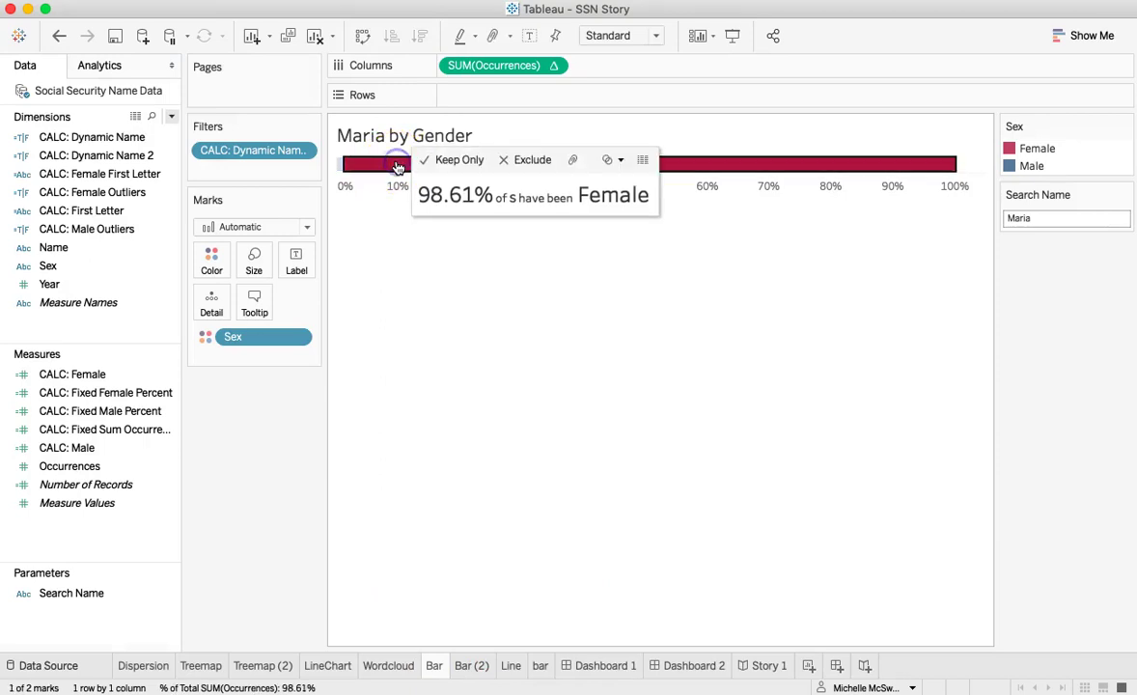
left_click(255, 301)
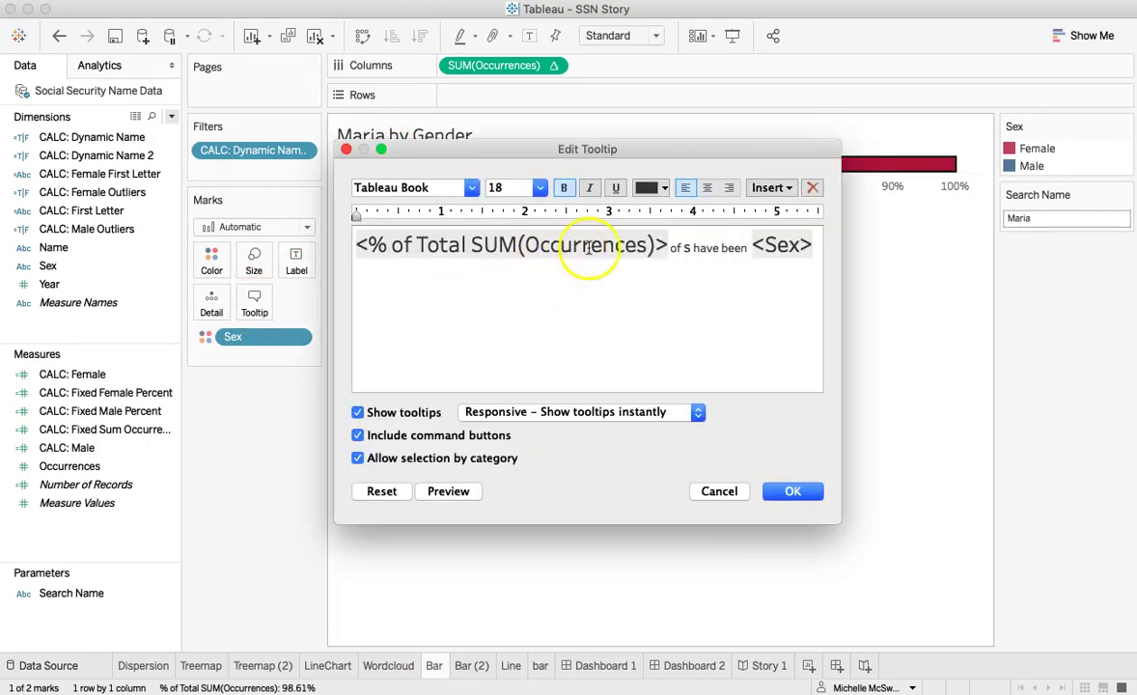
left_click(685, 256)
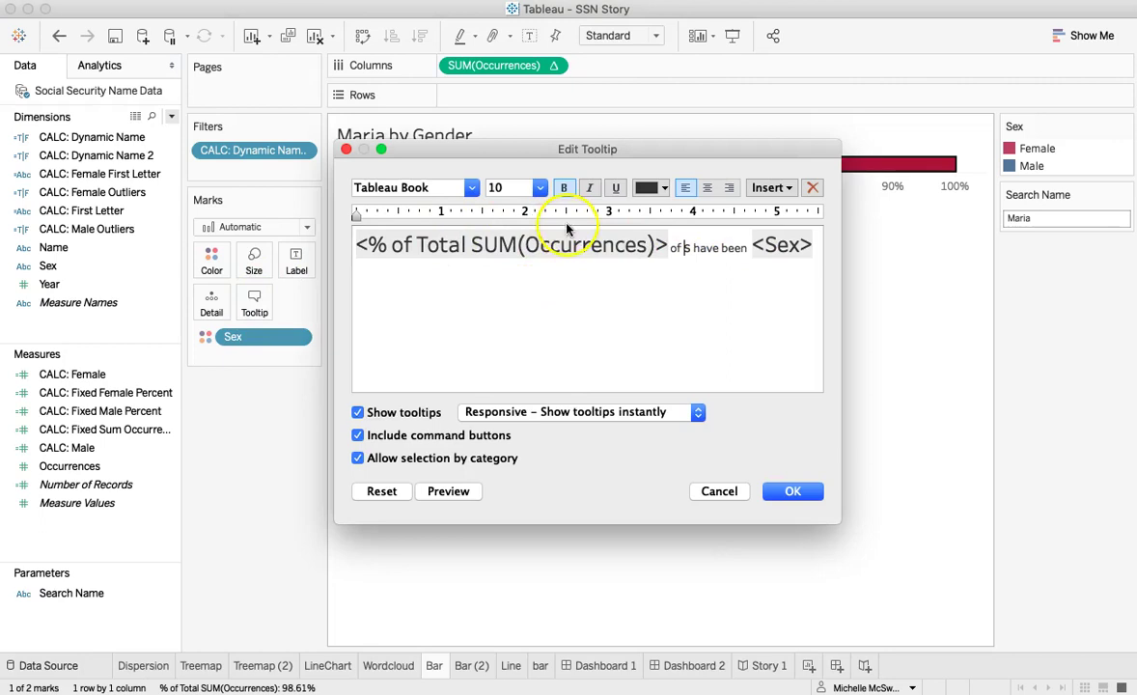
left_click(722, 490)
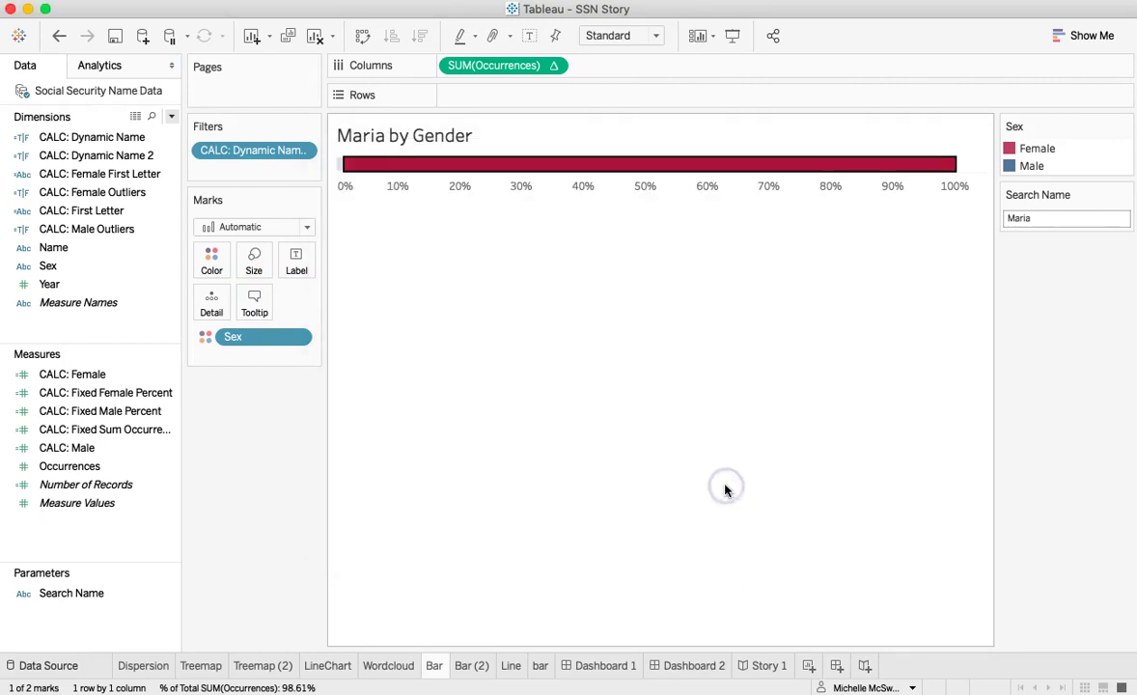
right_click(404, 171)
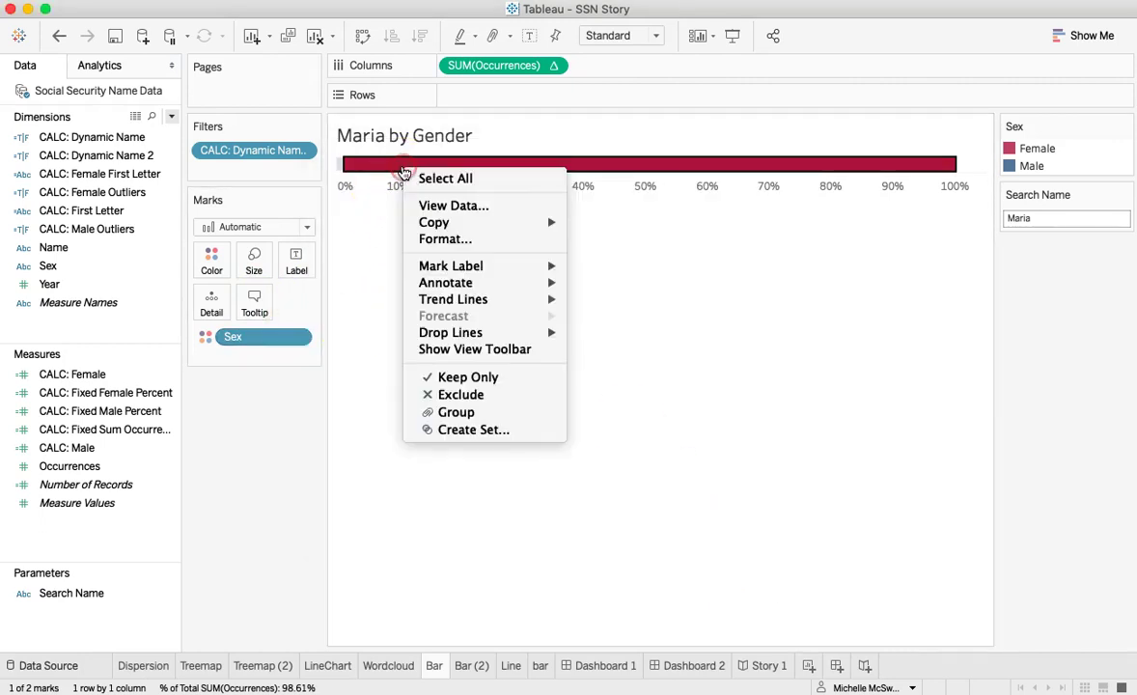
left_click(396, 170)
left_click(254, 299)
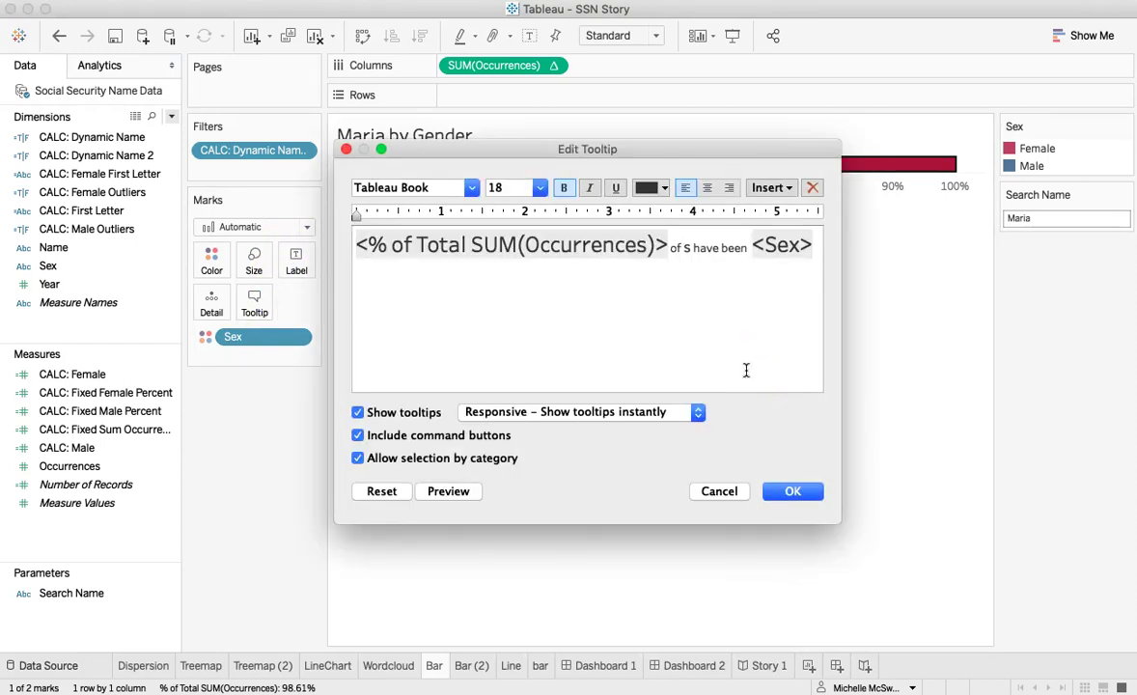
left_click(681, 247)
left_click(780, 253)
left_click(775, 191)
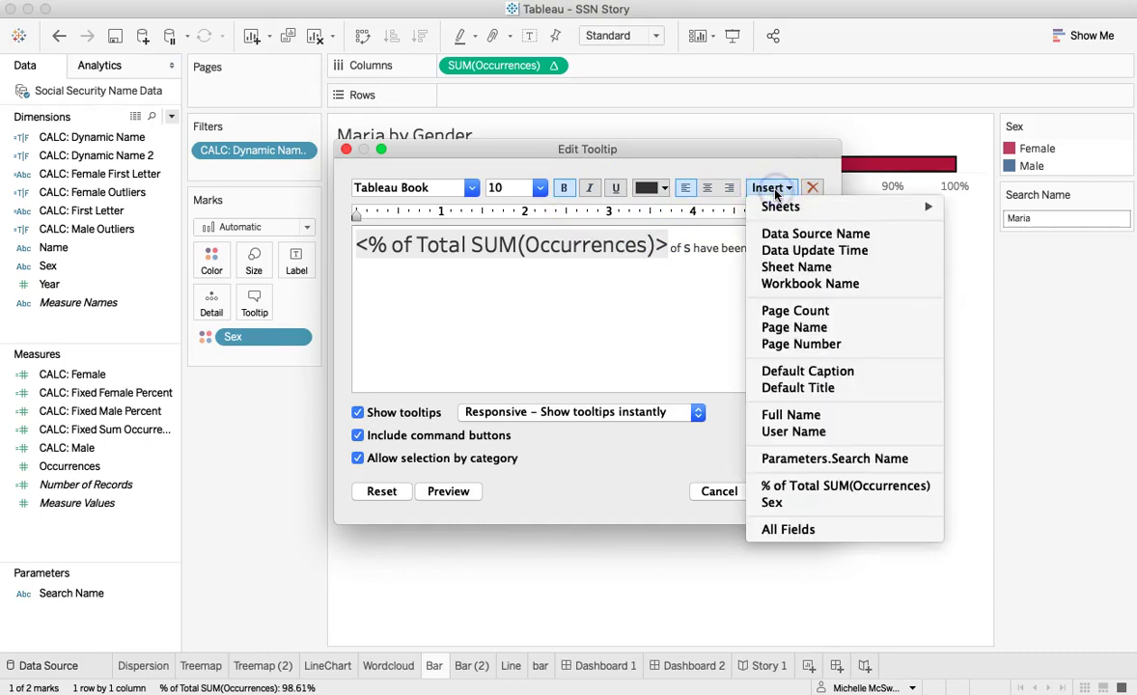
- Insert the Search Name parameter after 'of' in the Bar sheet's tooltip
left_click(771, 502)
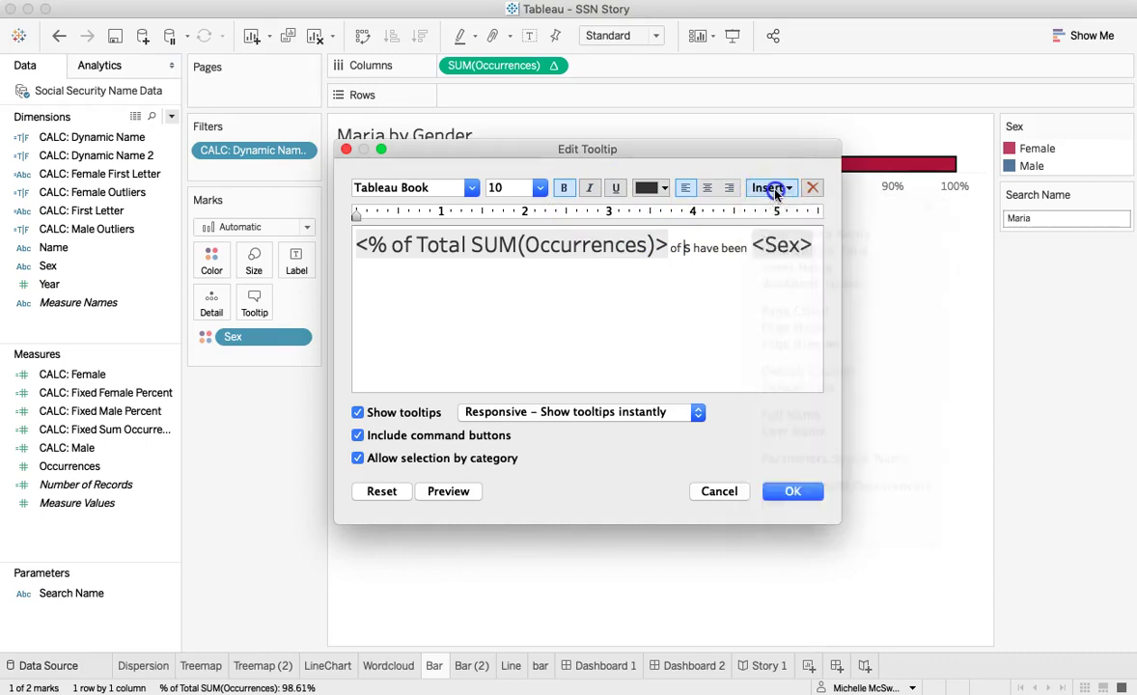
left_click(687, 249)
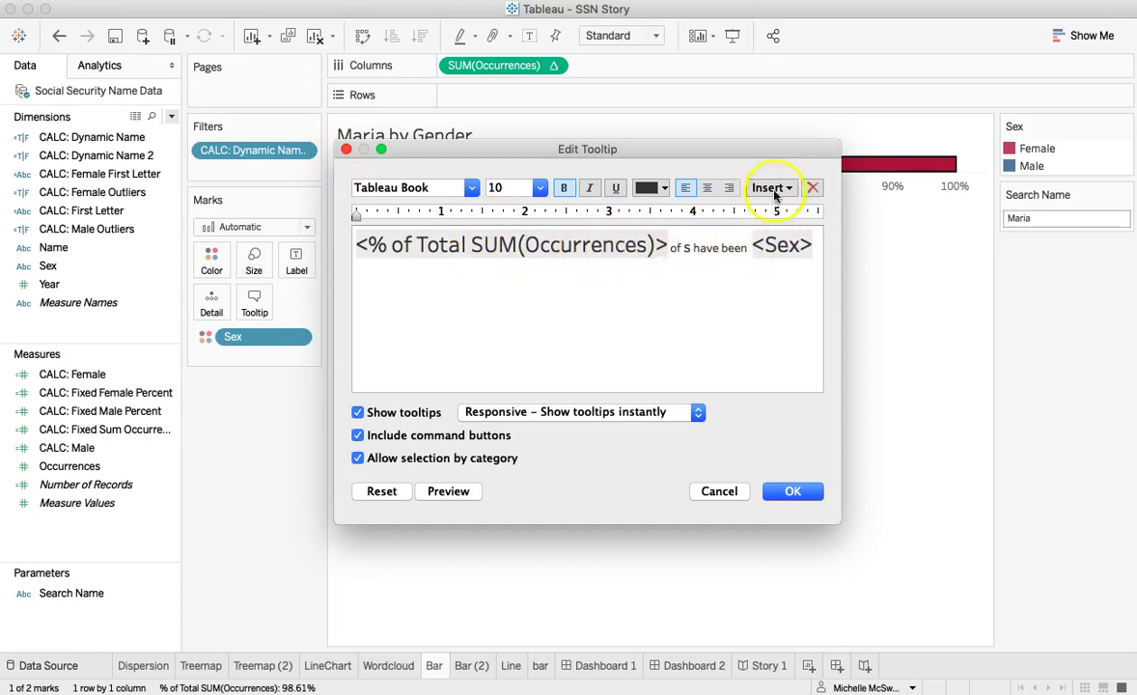
left_click(780, 188)
left_click(789, 461)
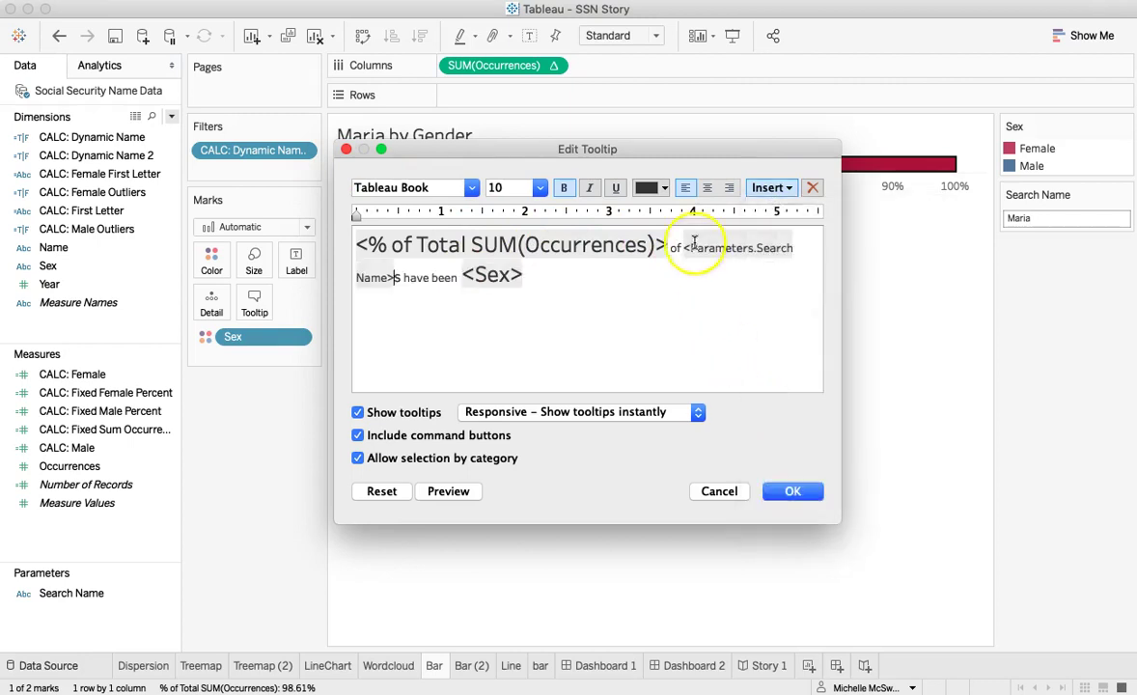
- Enlarge the inserted Search Name field's font, confirm, and check the bar's tooltip
left_click(382, 277)
double_click(382, 277)
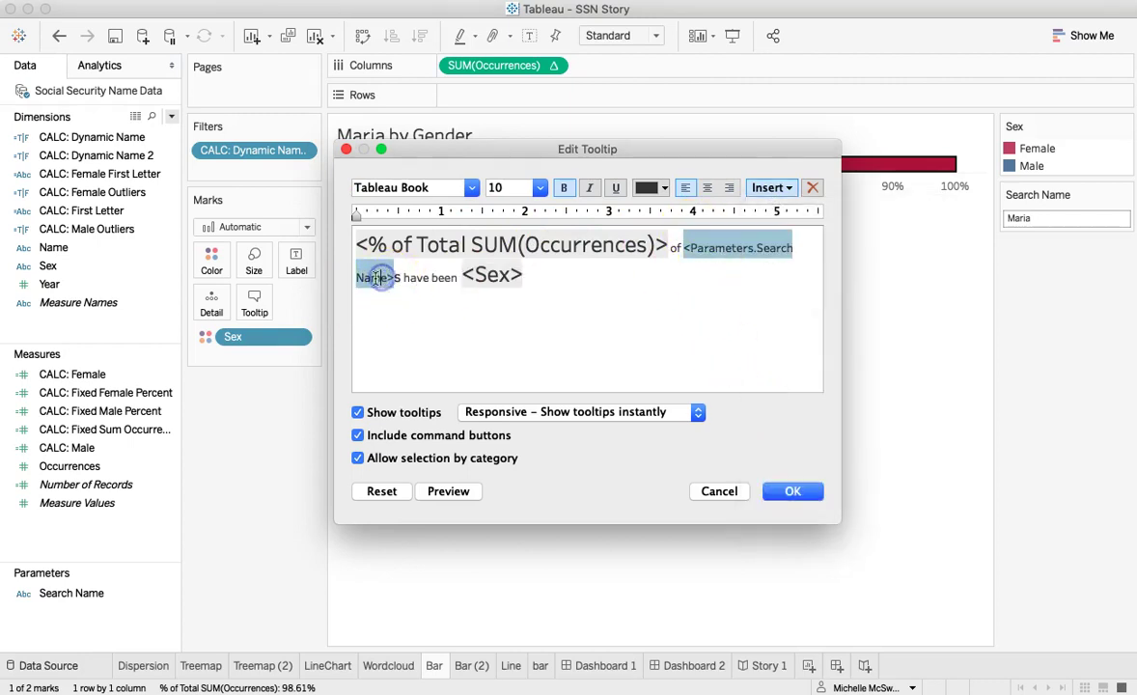
left_click(541, 188)
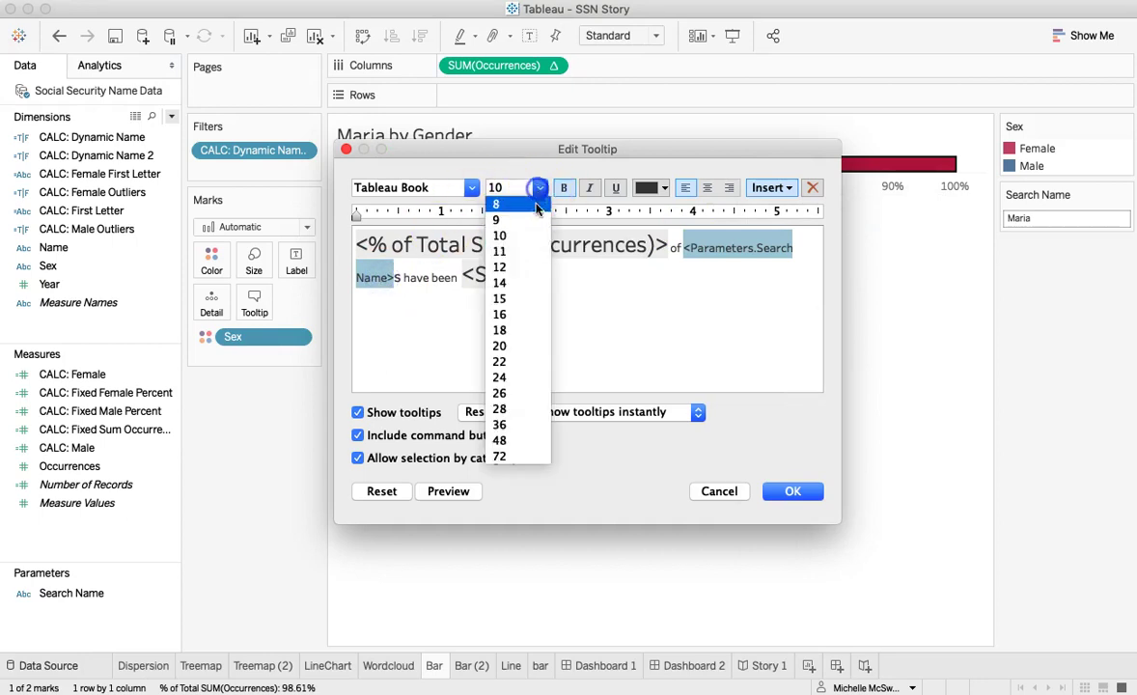
left_click(509, 284)
left_click(599, 282)
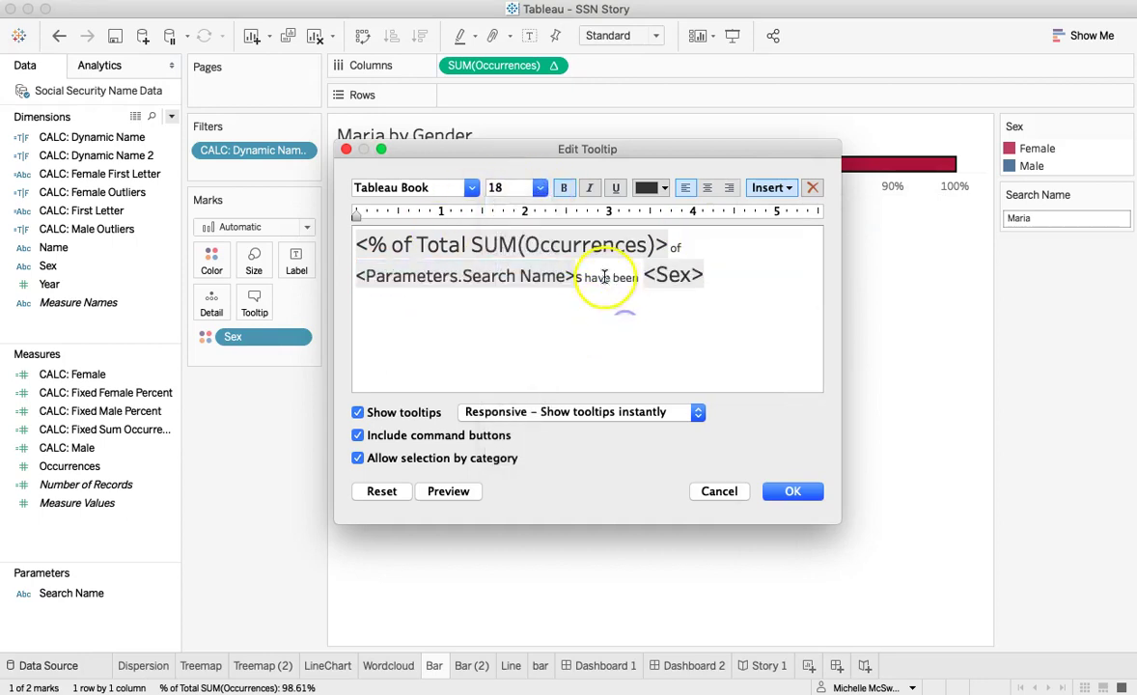
double_click(673, 275)
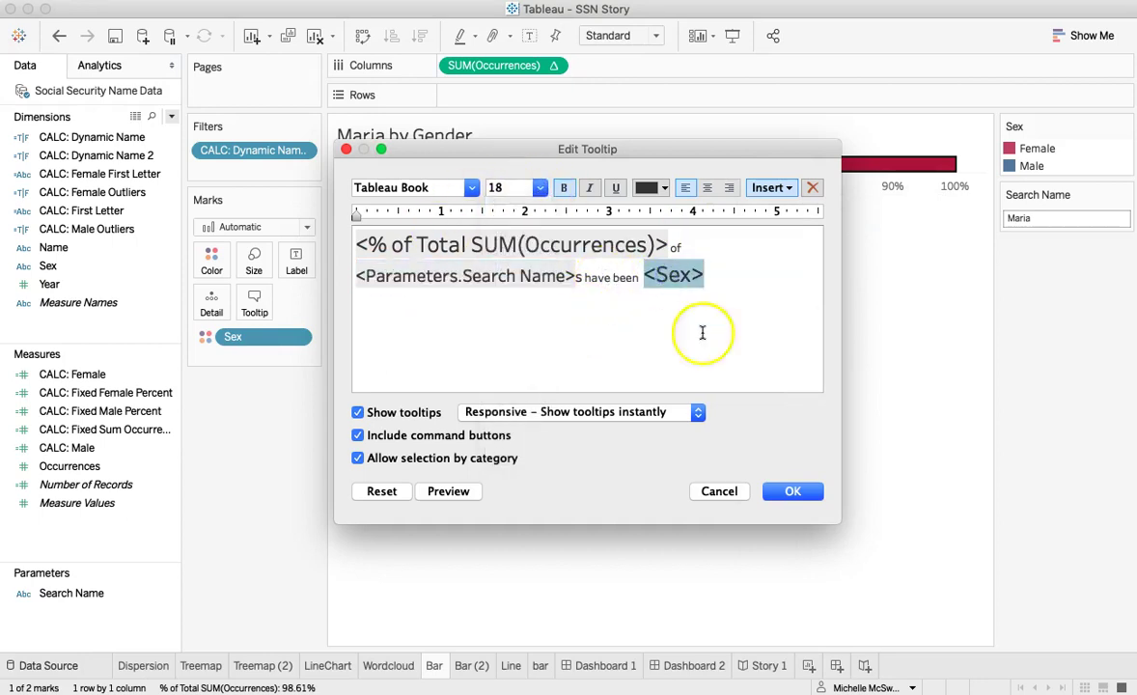
left_click(786, 491)
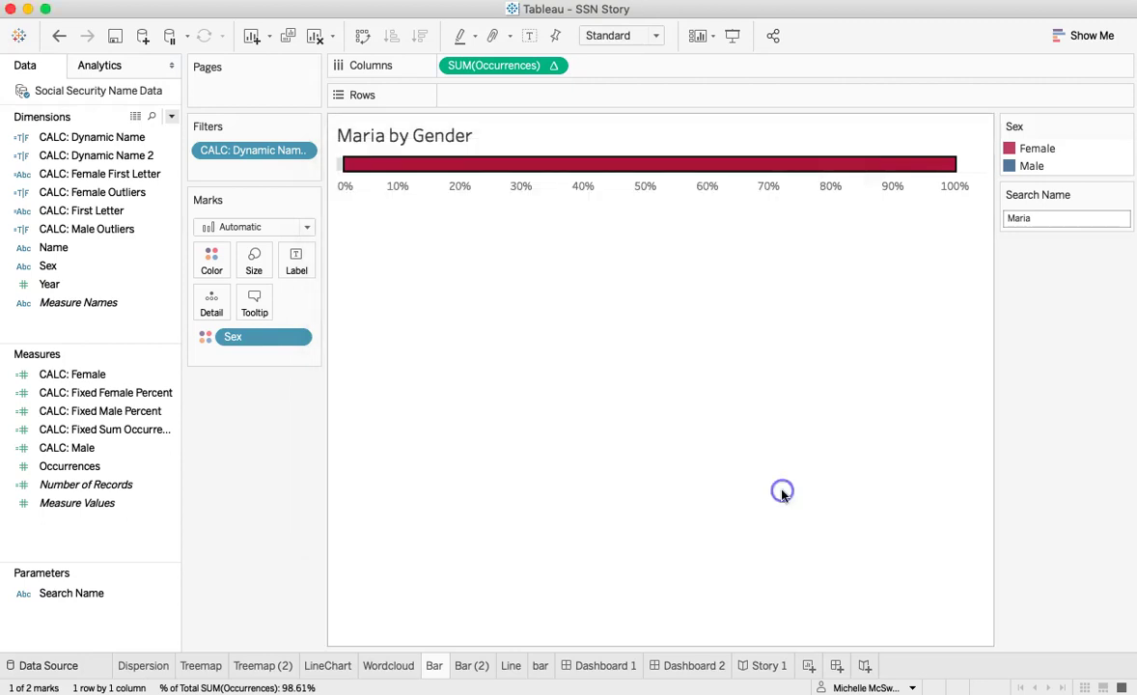
left_click(655, 170)
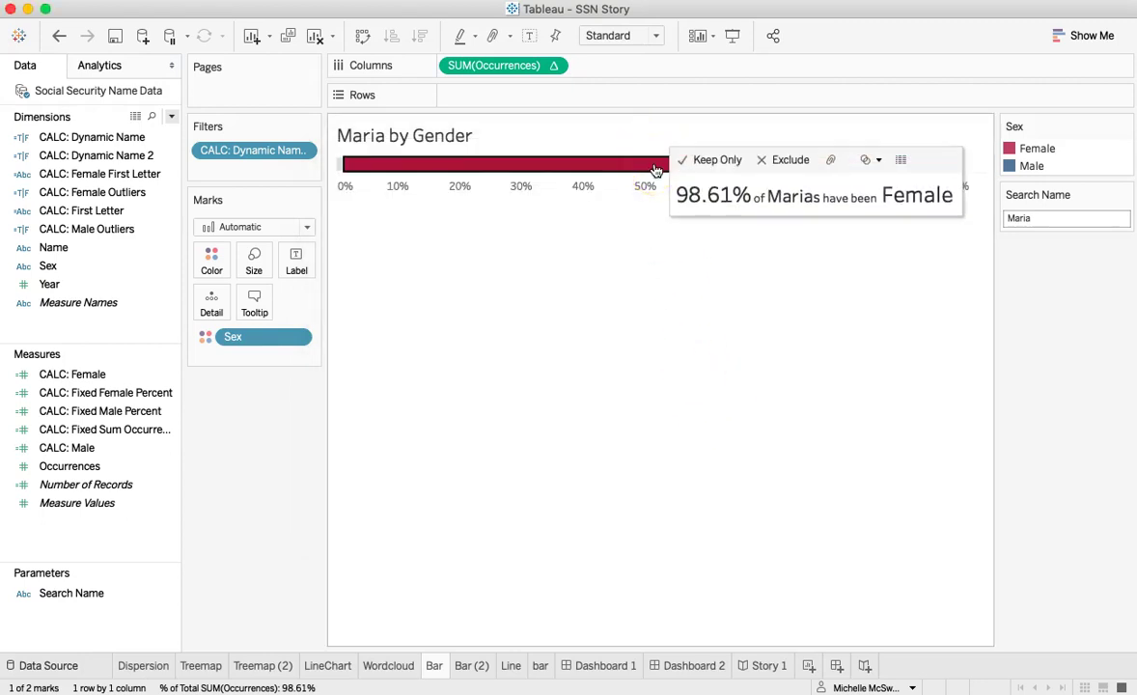
- Set the 's' after the Search Name field to font size 14 and check the tooltip
left_click(255, 304)
left_click_drag(583, 278, 575, 278)
left_click(537, 188)
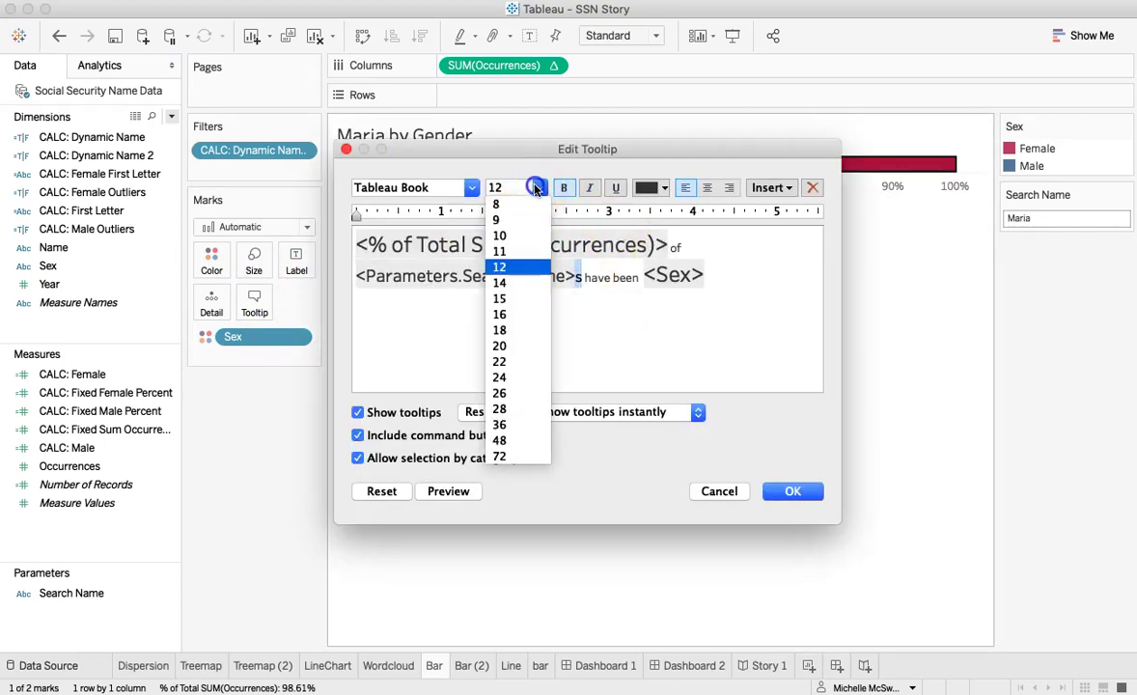
left_click(501, 282)
left_click(794, 493)
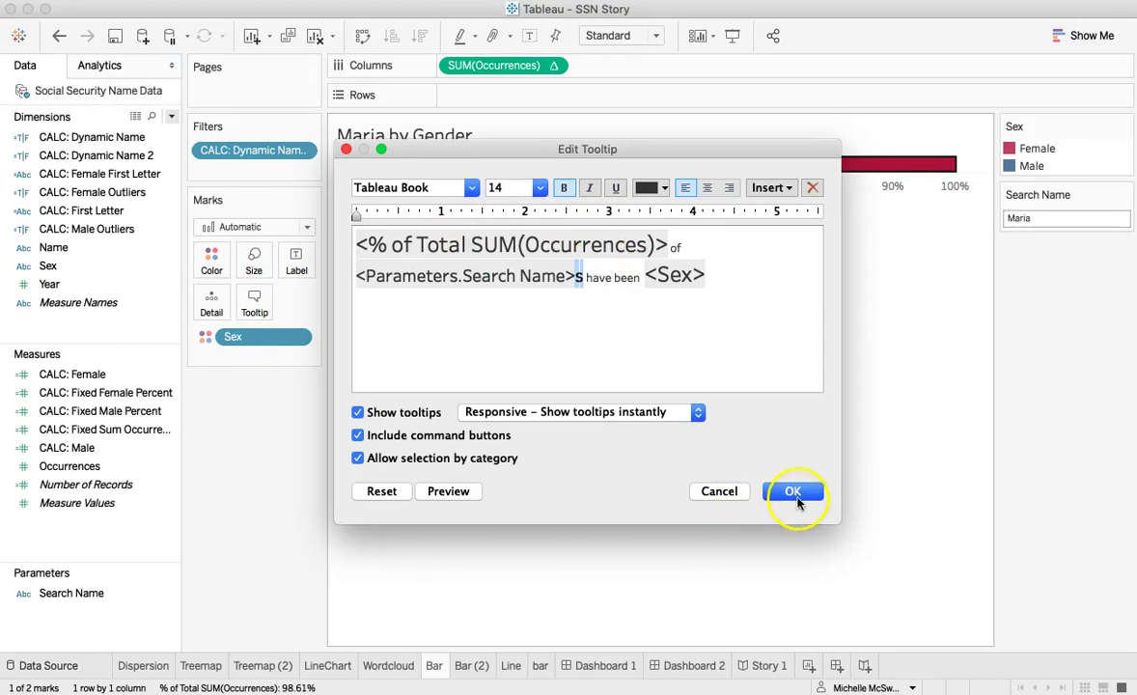
left_click(732, 173)
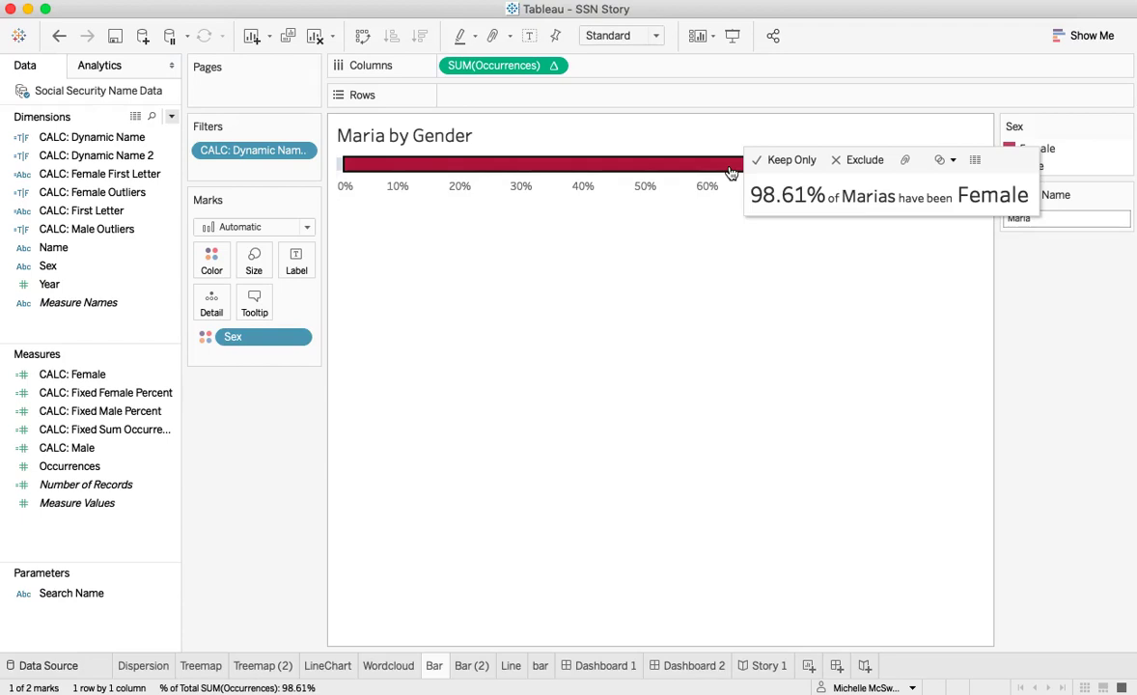
- Dismiss the tooltip, clear the bar selection, and go to the Data Source page
left_click(668, 193)
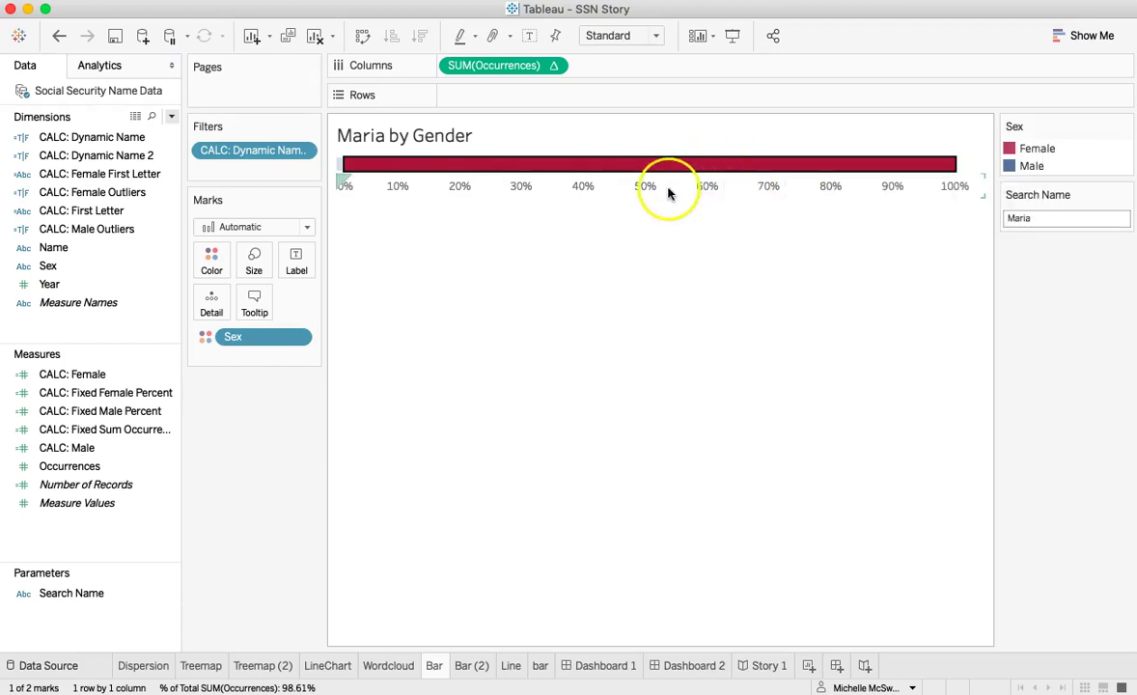
left_click(670, 367)
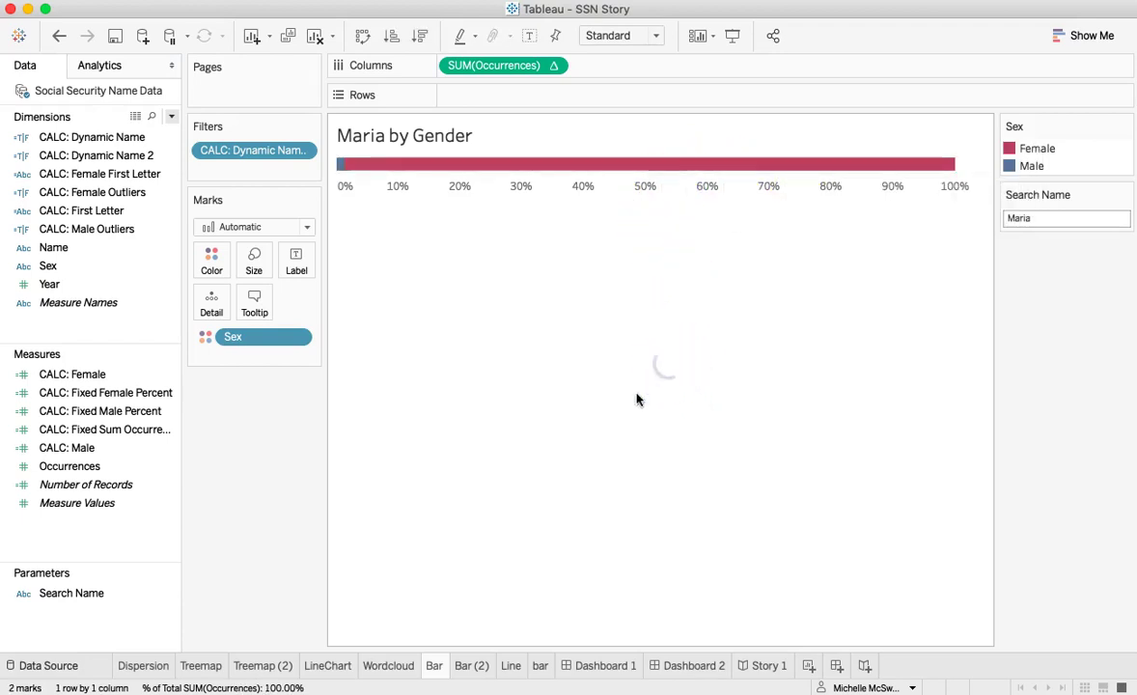
left_click(41, 667)
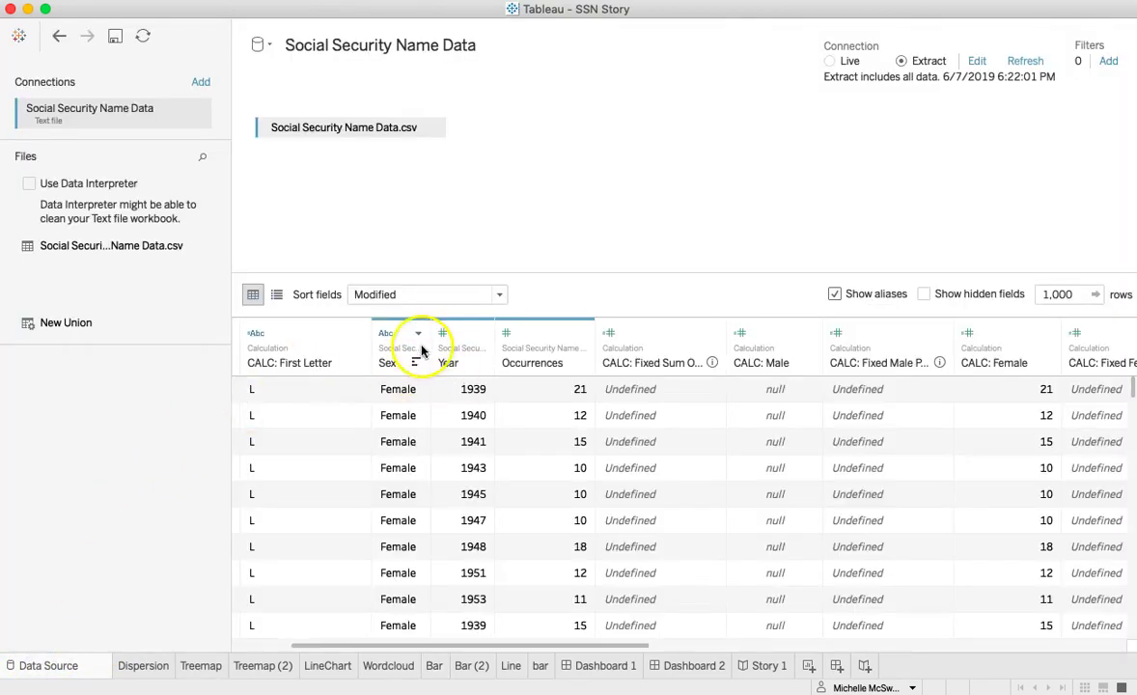
- Alias the Sex column's F as 'Female' and M as 'Male'
left_click(417, 333)
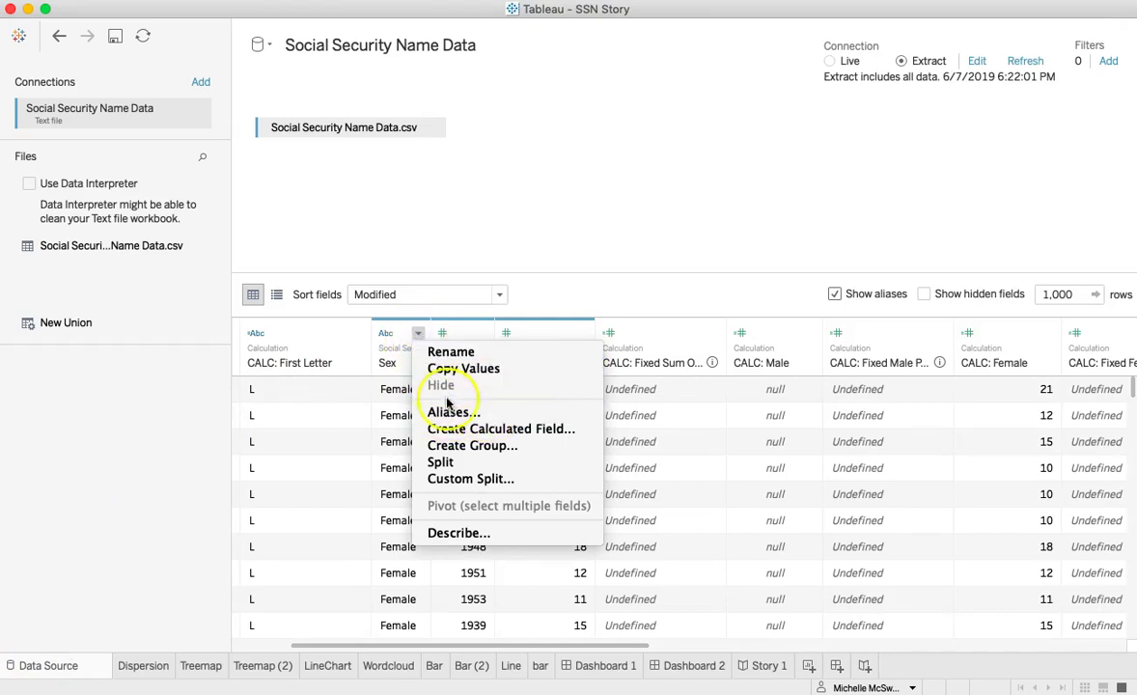
left_click(487, 415)
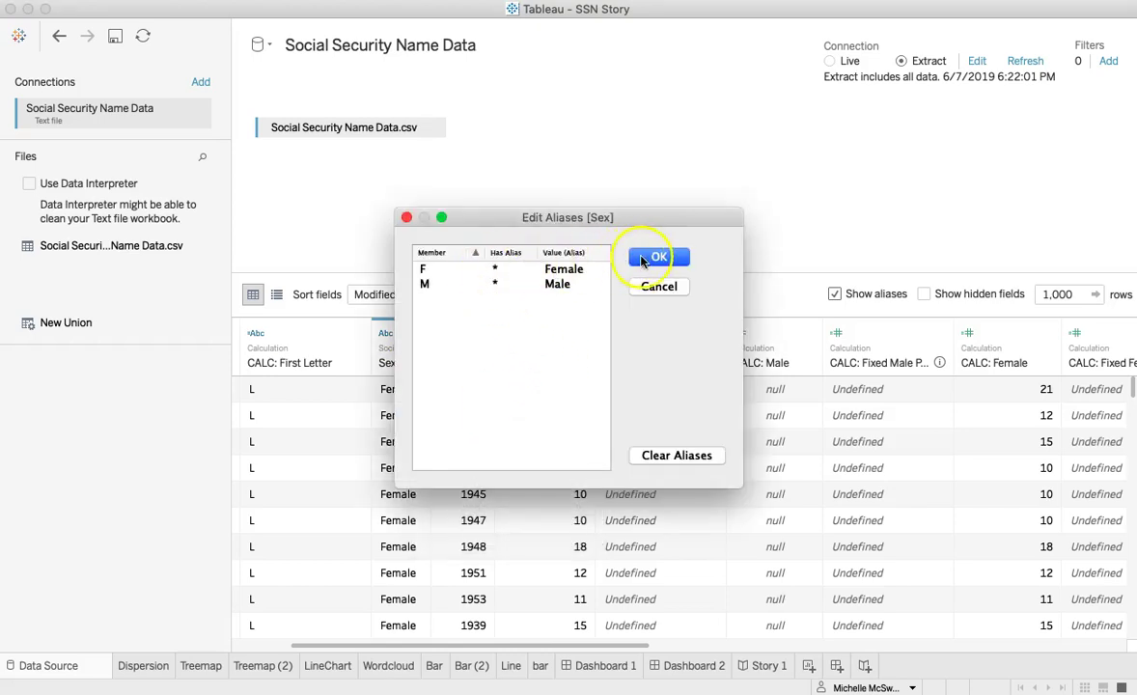
left_click(673, 463)
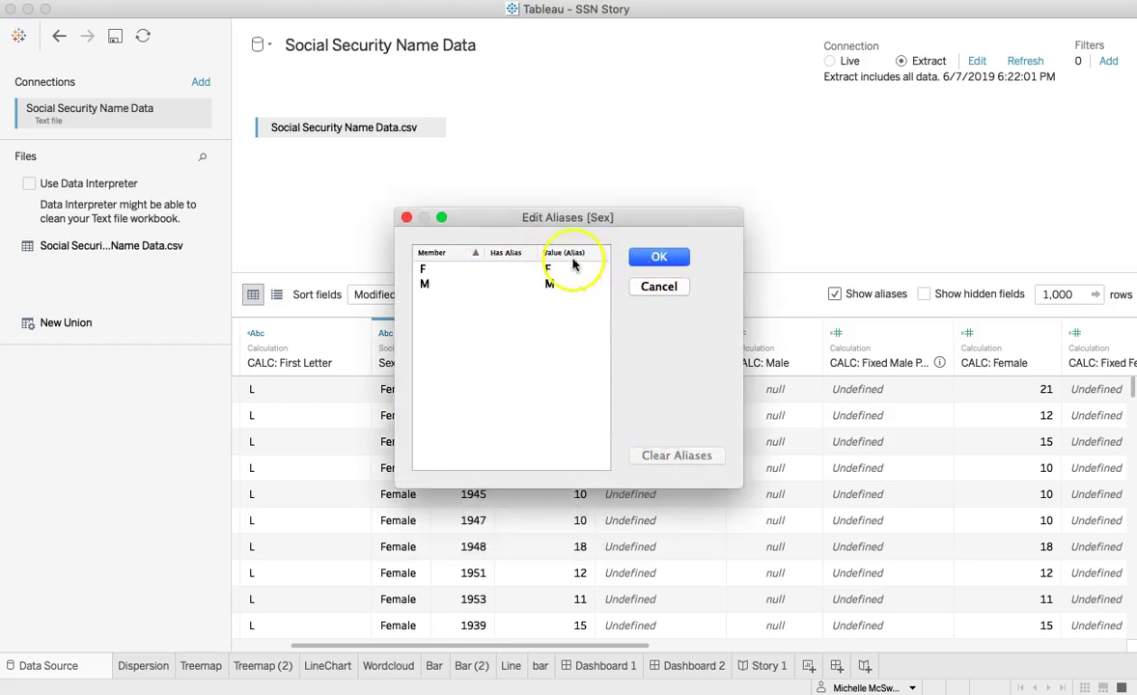
double_click(423, 272)
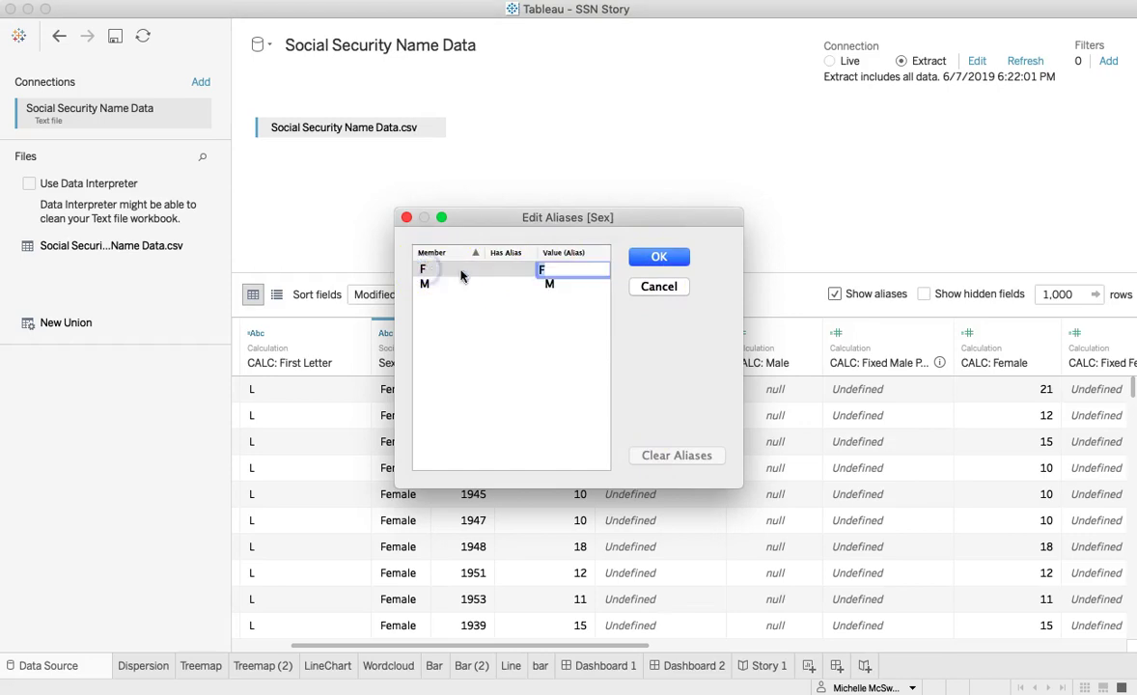
left_click(550, 272)
type("emale")
left_click(557, 279)
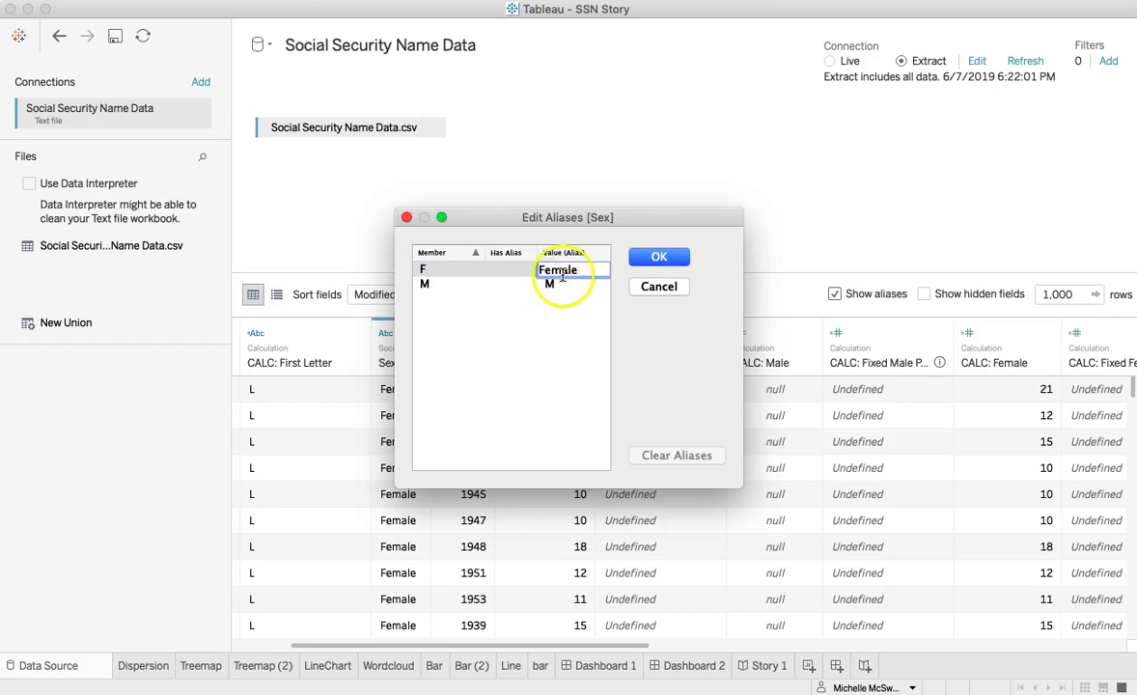
double_click(554, 283)
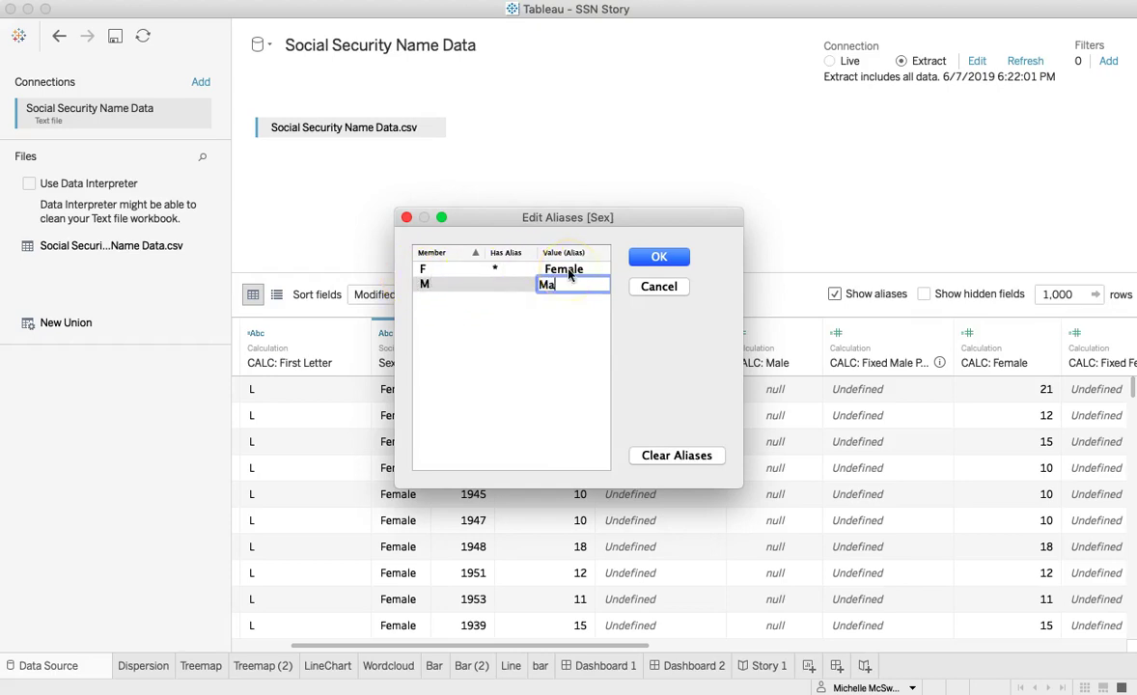
left_click(658, 258)
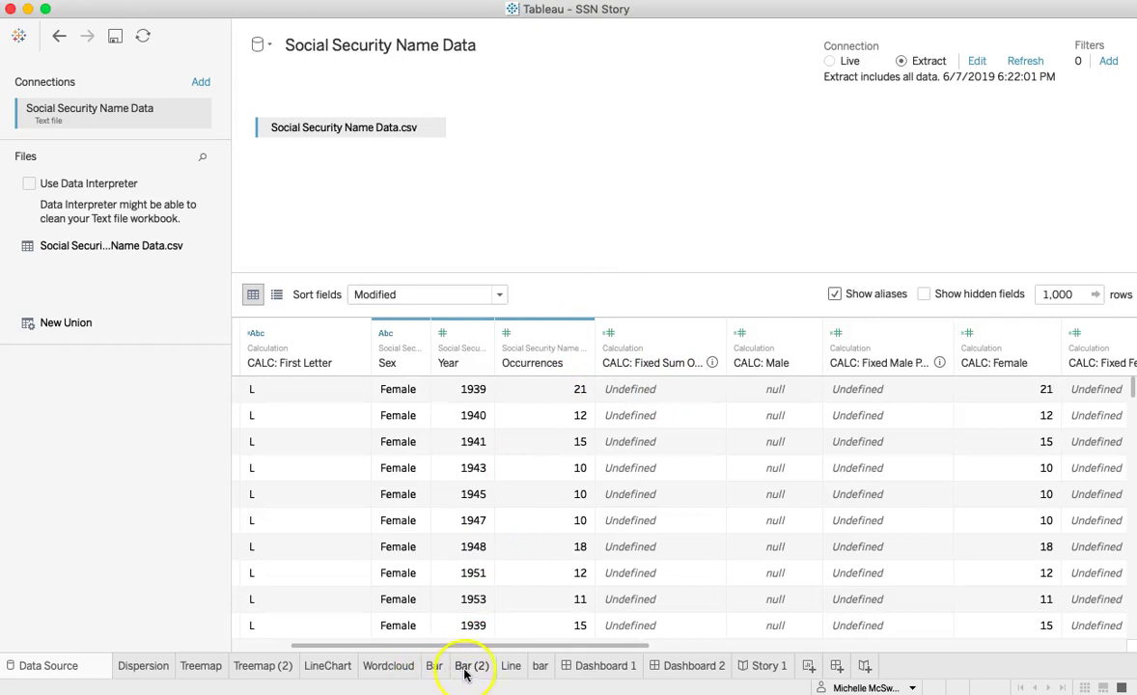
- Return to the Bar sheet and verify the Maria bar's tooltip shows 'Female'
left_click(506, 666)
left_click(471, 666)
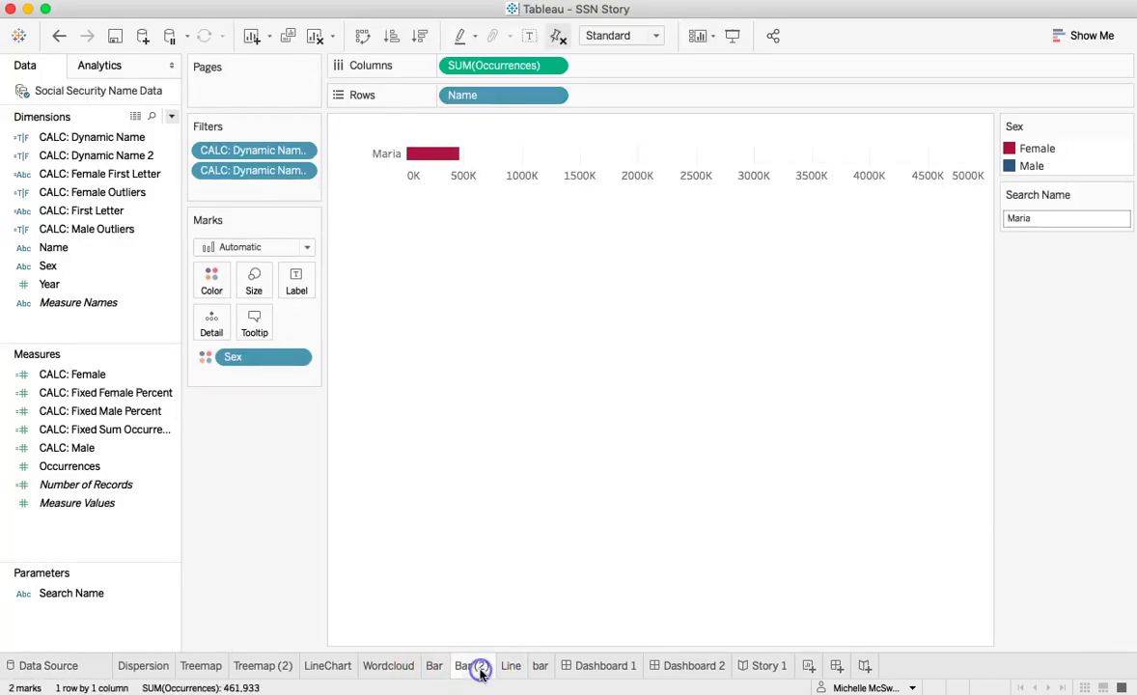
left_click(434, 666)
mouse_move(461, 172)
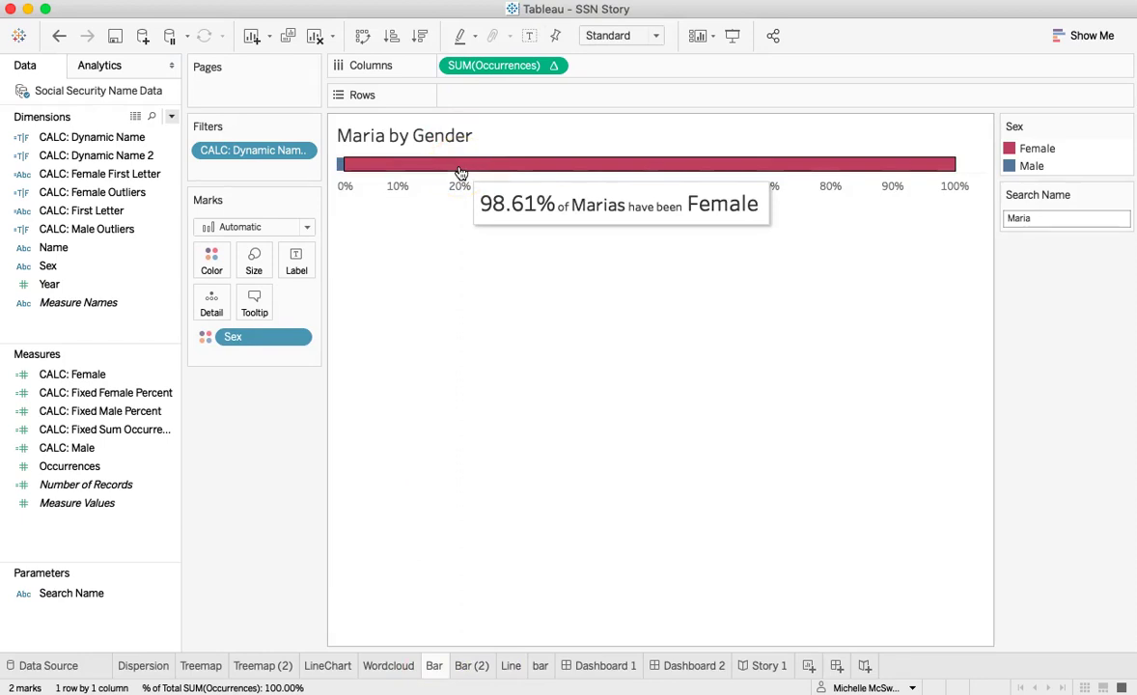
left_click(638, 267)
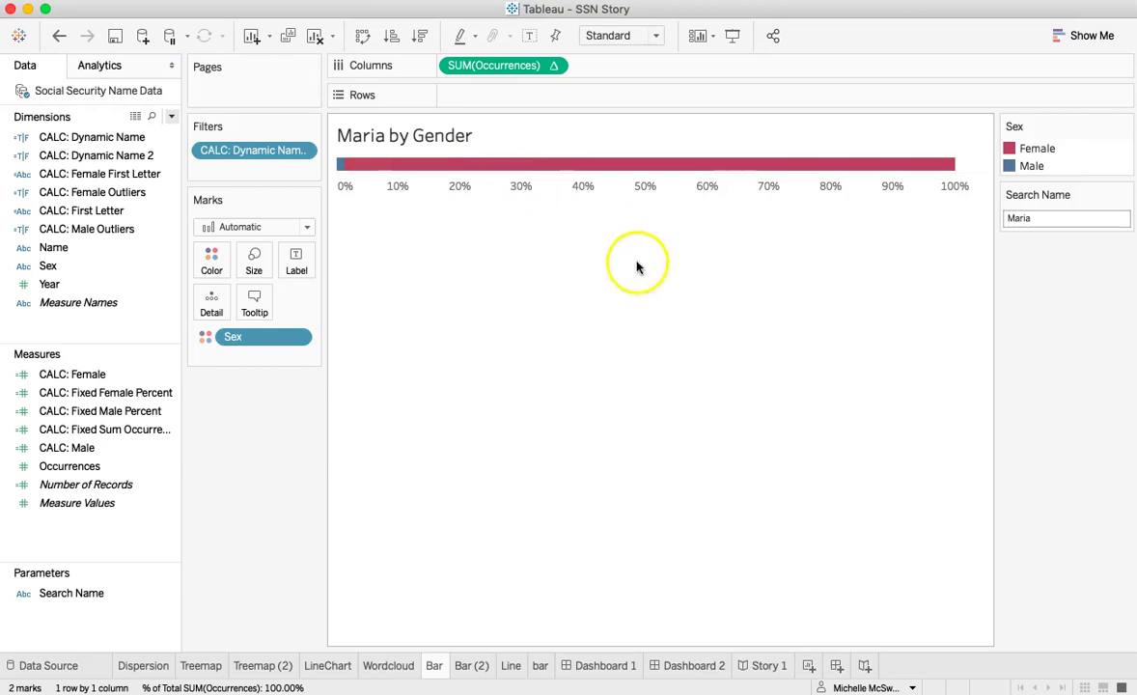